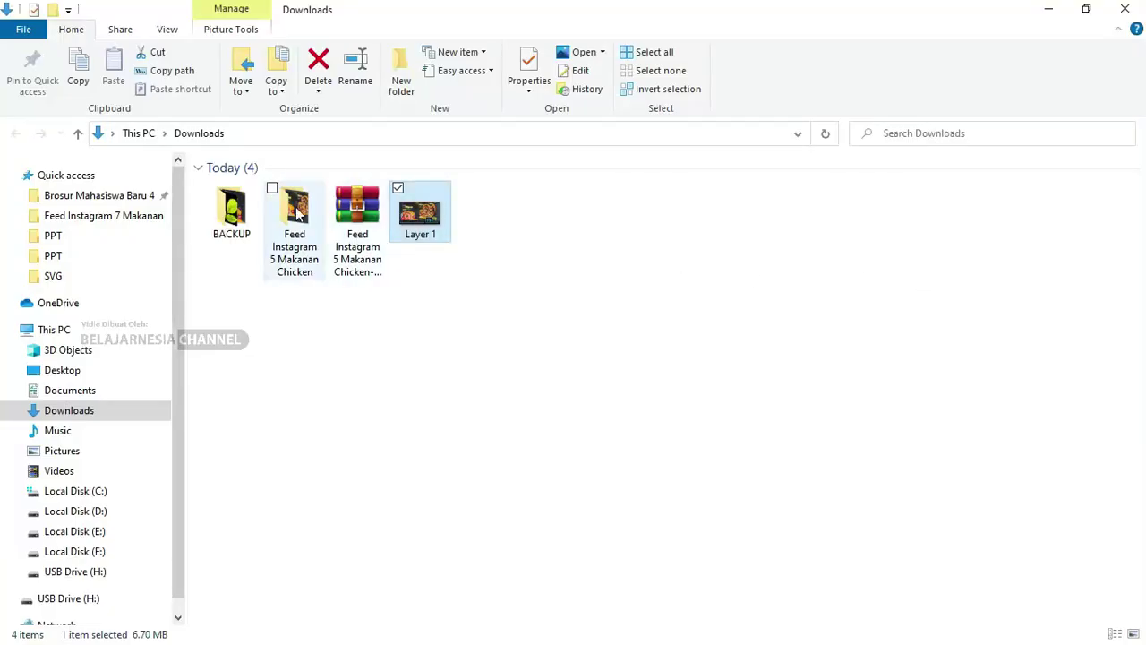
Open the Feed Instagram 5 Makanan Chicken folder, view it as large icons, and open CDR.
double_click(298, 211)
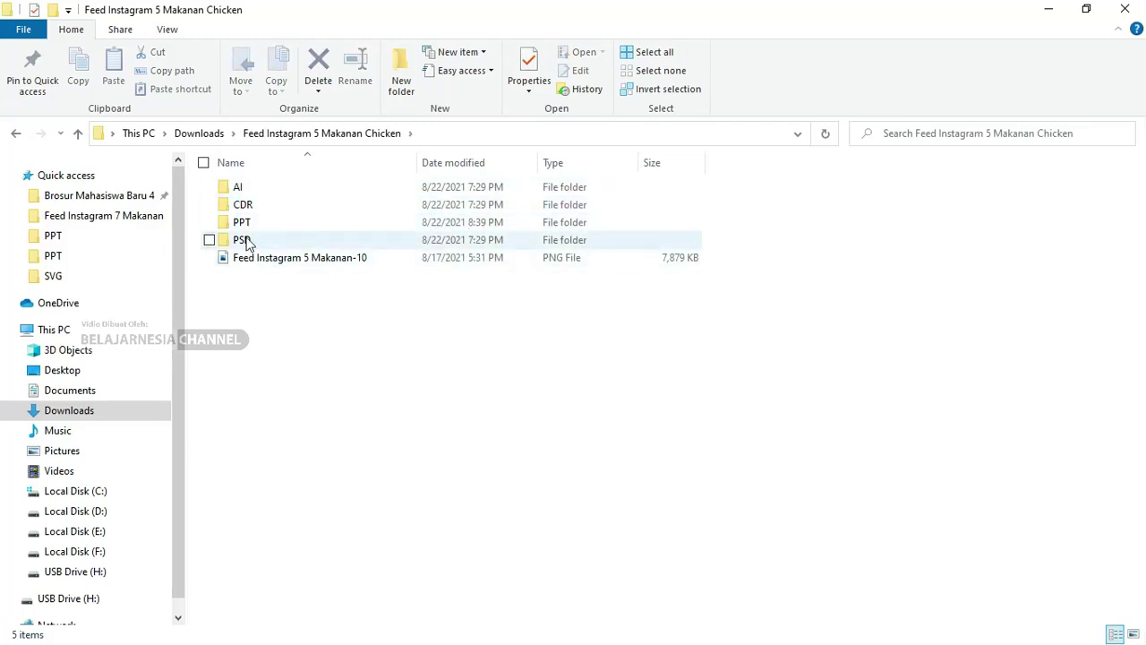
mouse_move(238, 188)
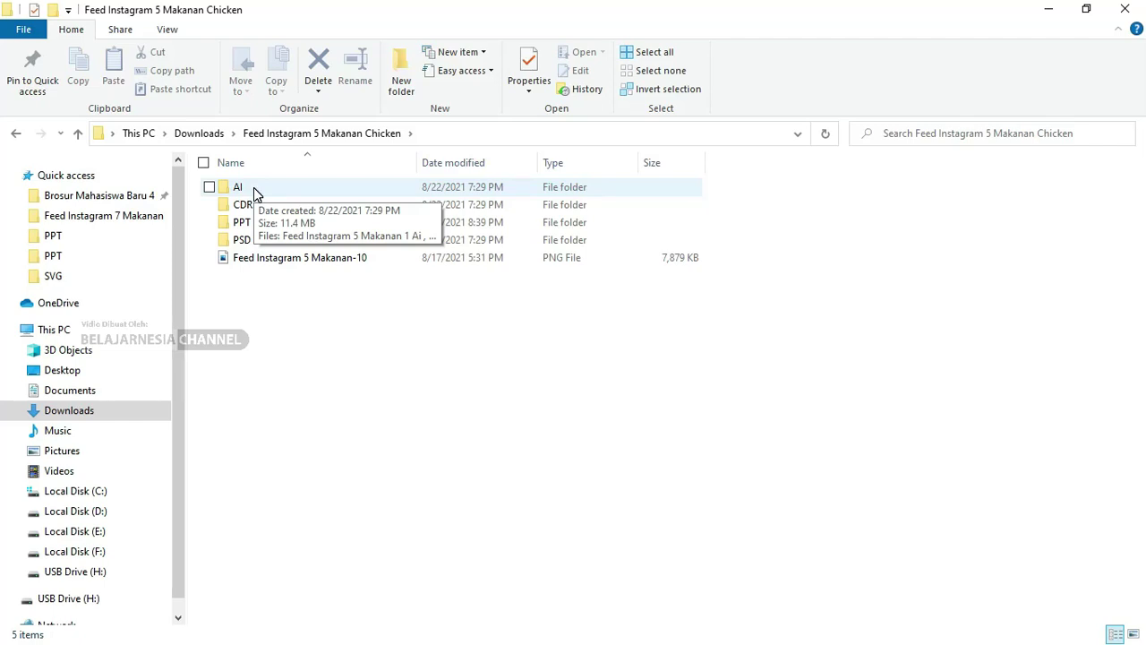
left_click(246, 204)
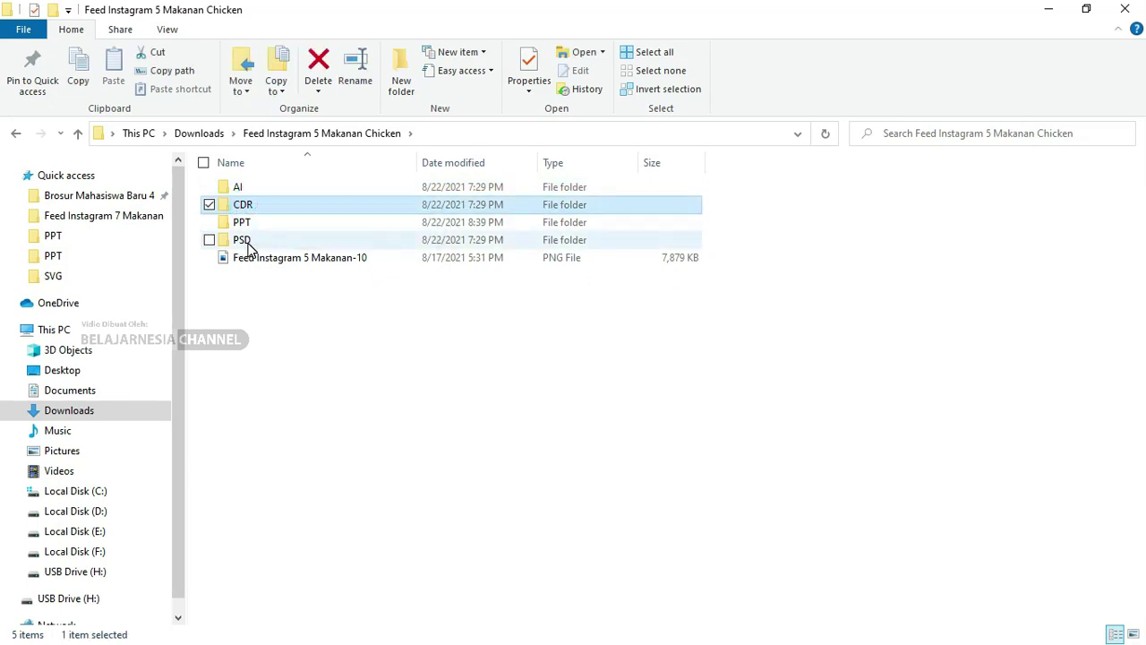
right_click(328, 312)
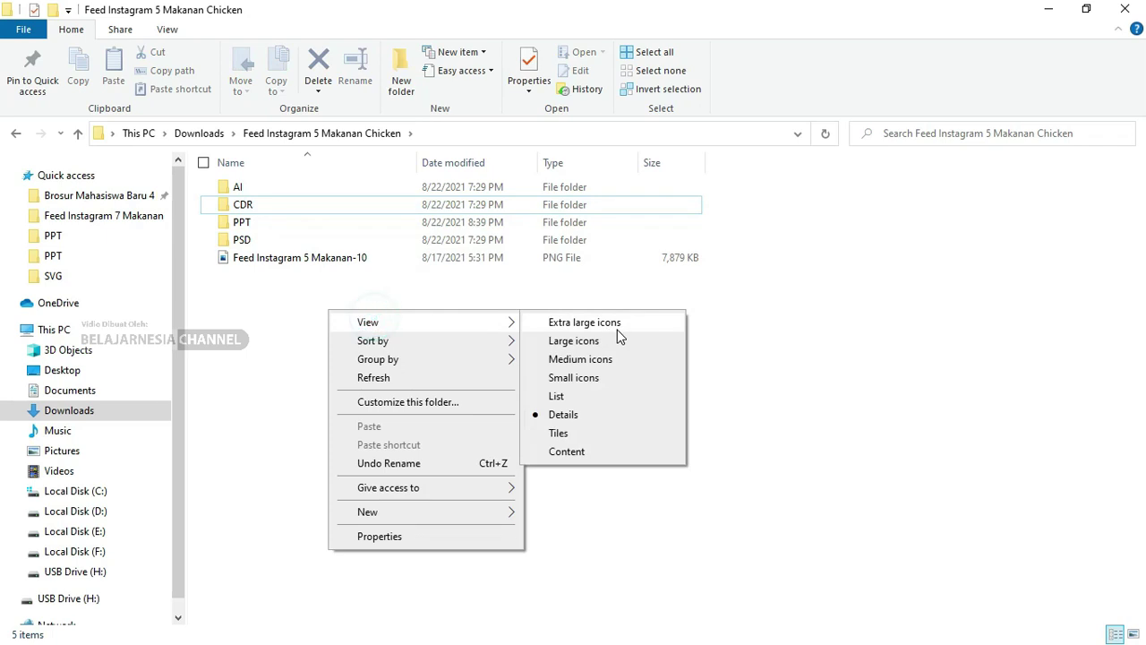
left_click(615, 340)
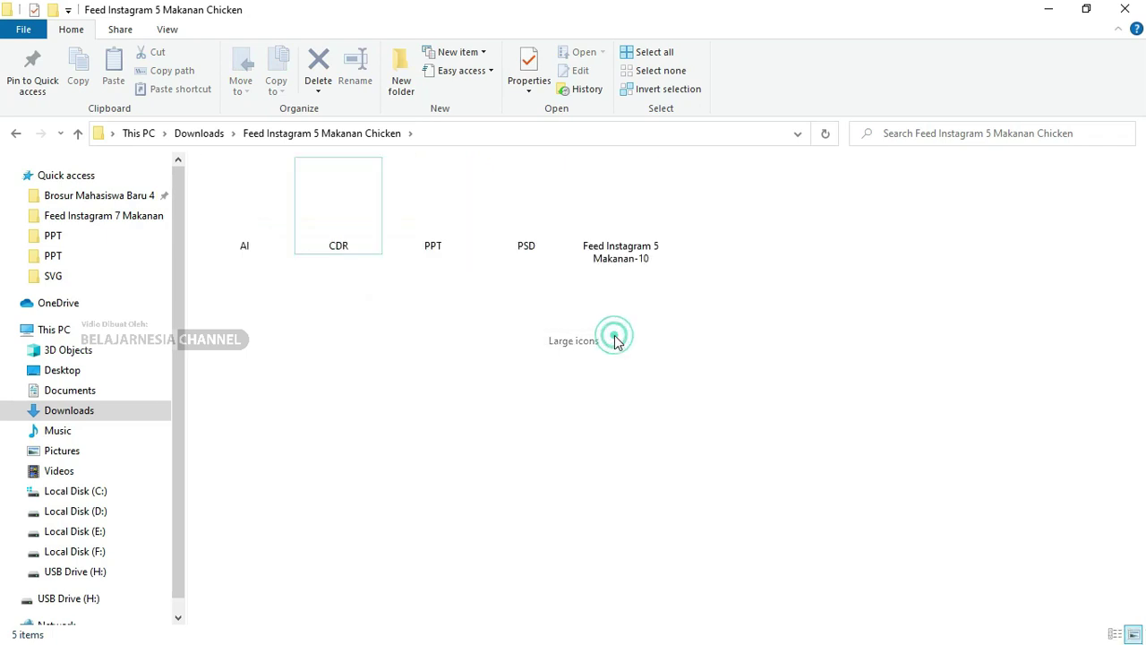
double_click(352, 204)
Extract all five CDR archives into the CDR folder, replacing existing files.
left_click_drag(452, 321, 305, 188)
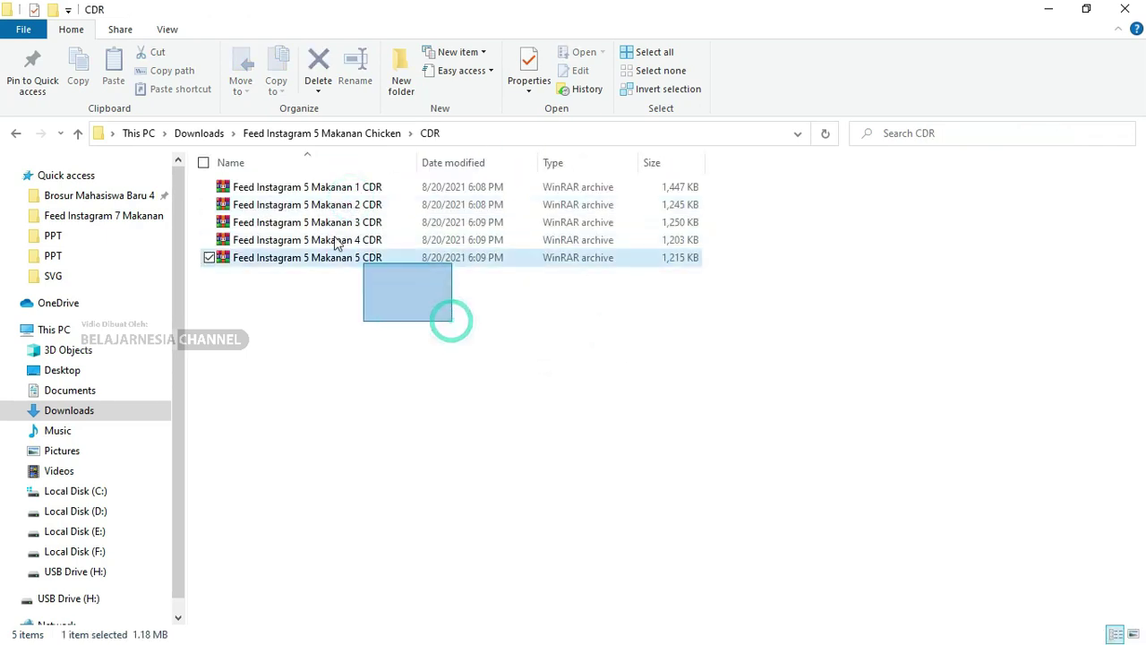
right_click(368, 214)
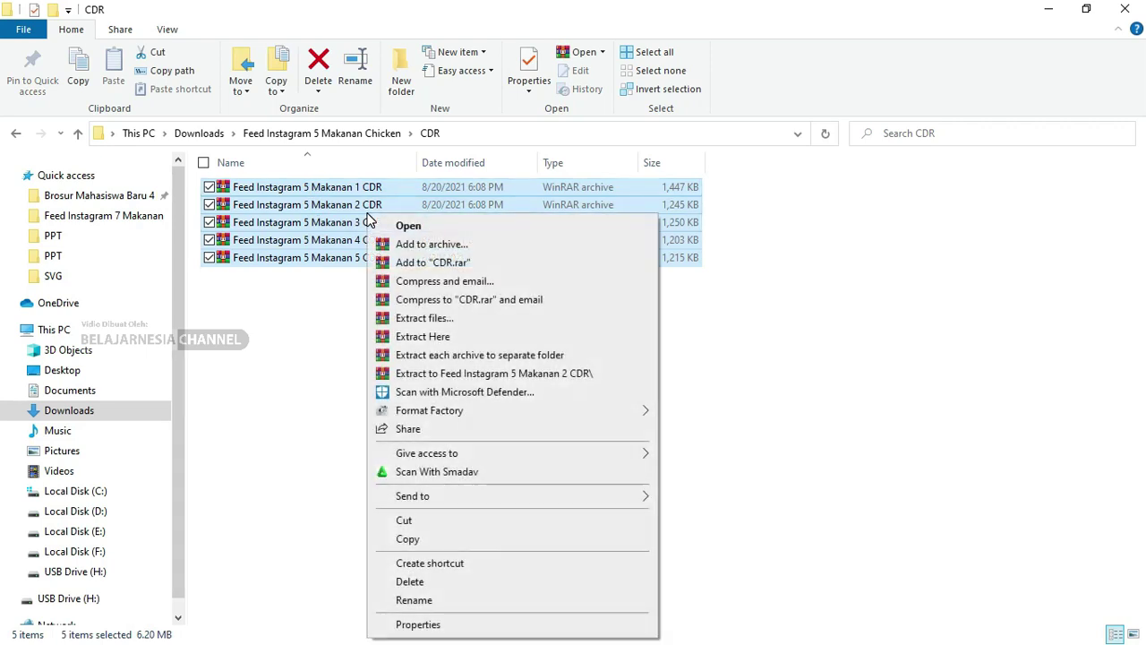
left_click(434, 335)
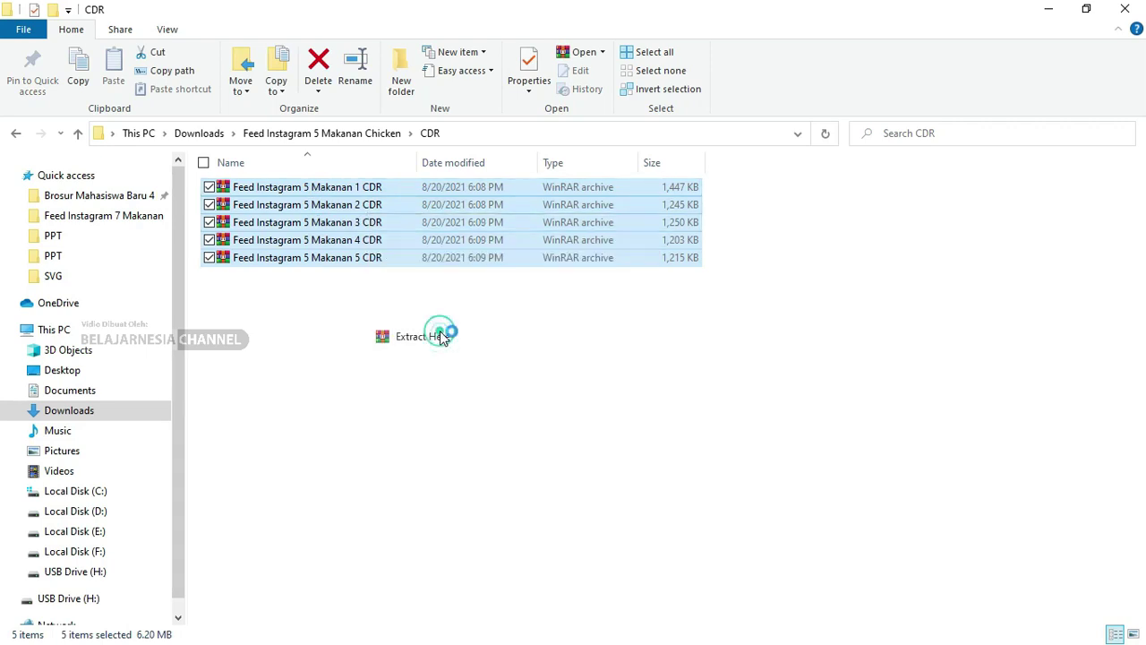
left_click(557, 416)
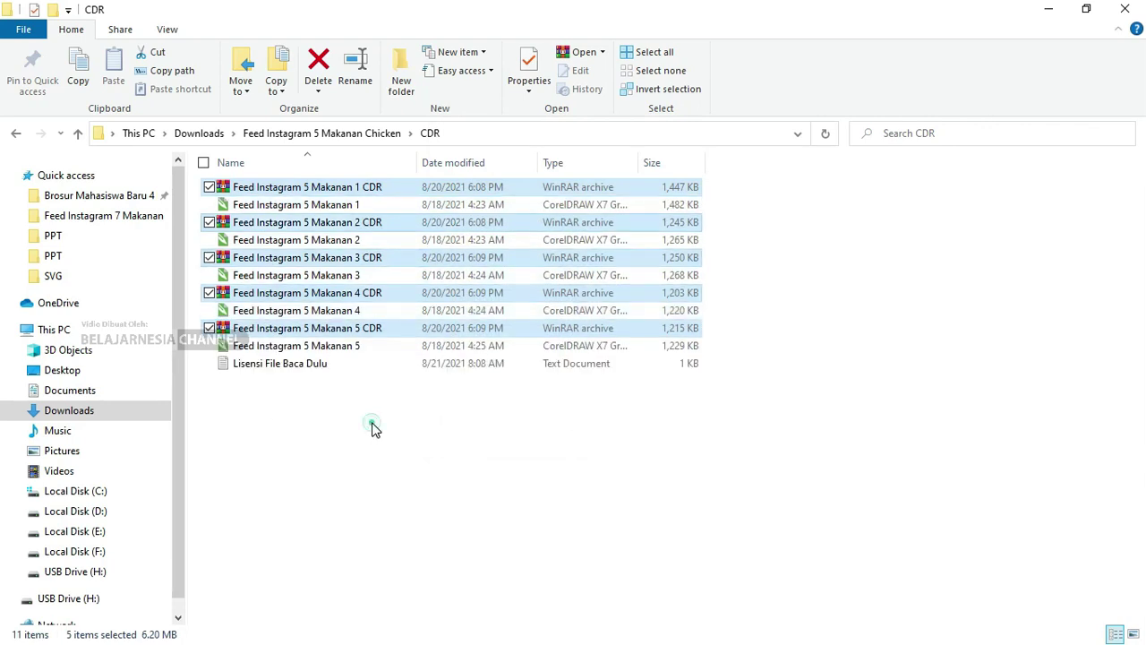
Open the five Feed Instagram 5 Makanan 1–5 design files together.
left_click(280, 367)
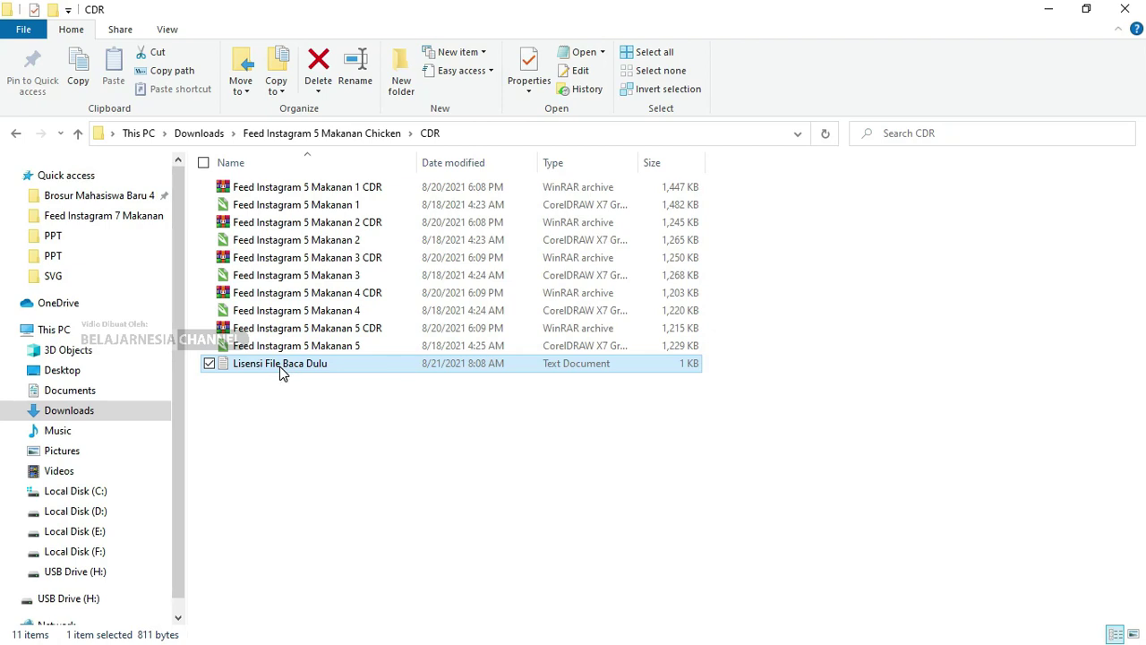
left_click(361, 205)
left_click(362, 243, "ctrl")
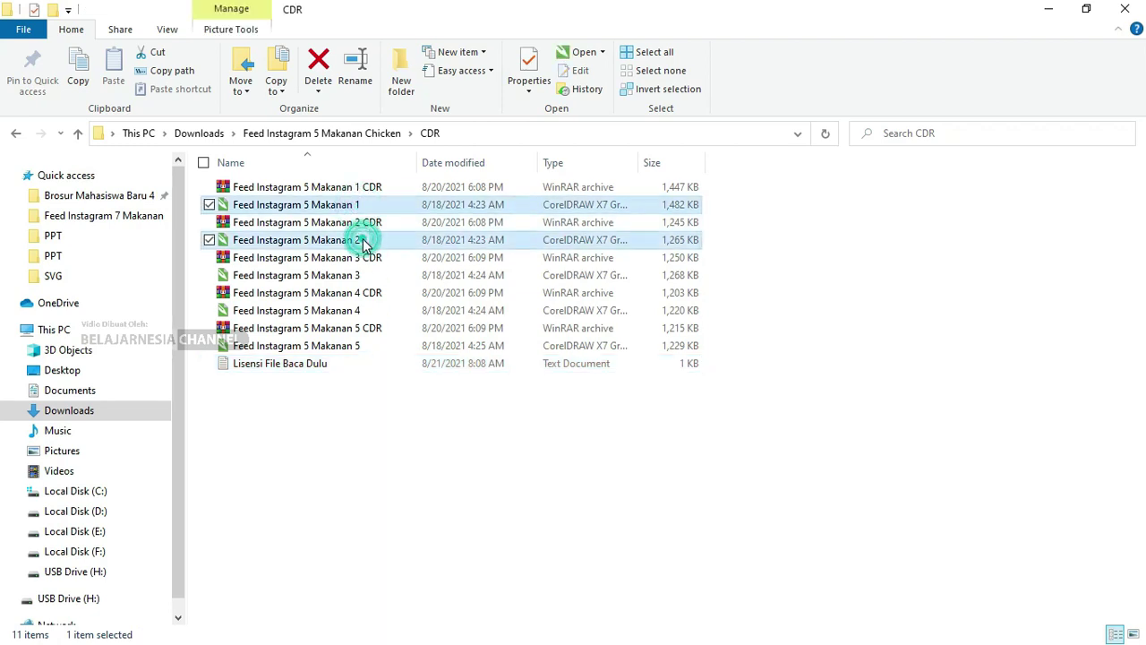
left_click(363, 275, "ctrl")
left_click(361, 309, "ctrl")
left_click(361, 347, "ctrl")
right_click(362, 347)
left_click(433, 270)
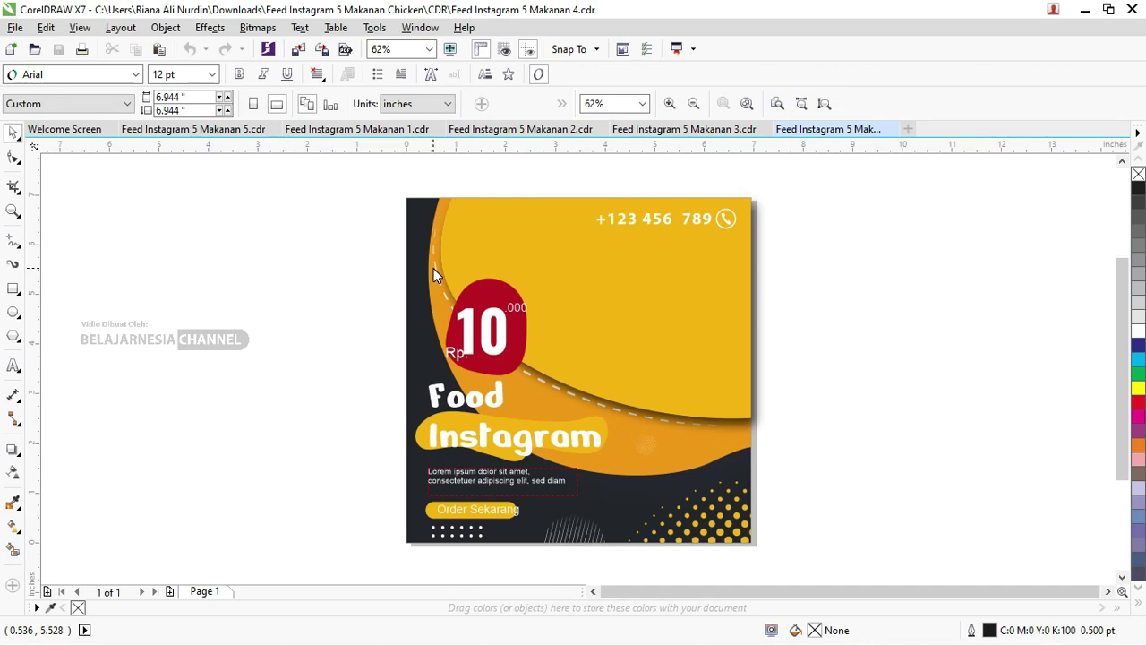
Switch to Makanan 5 and inspect its shapes, undoing any accidental moves.
left_click(175, 128)
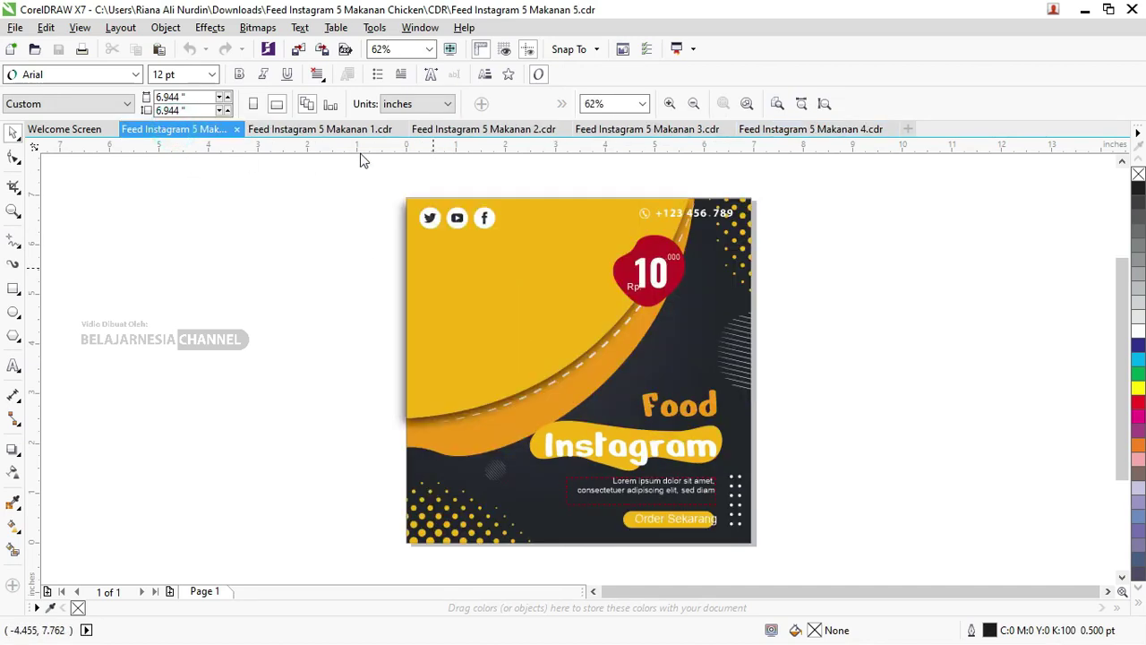
left_click(458, 220)
left_click(479, 259)
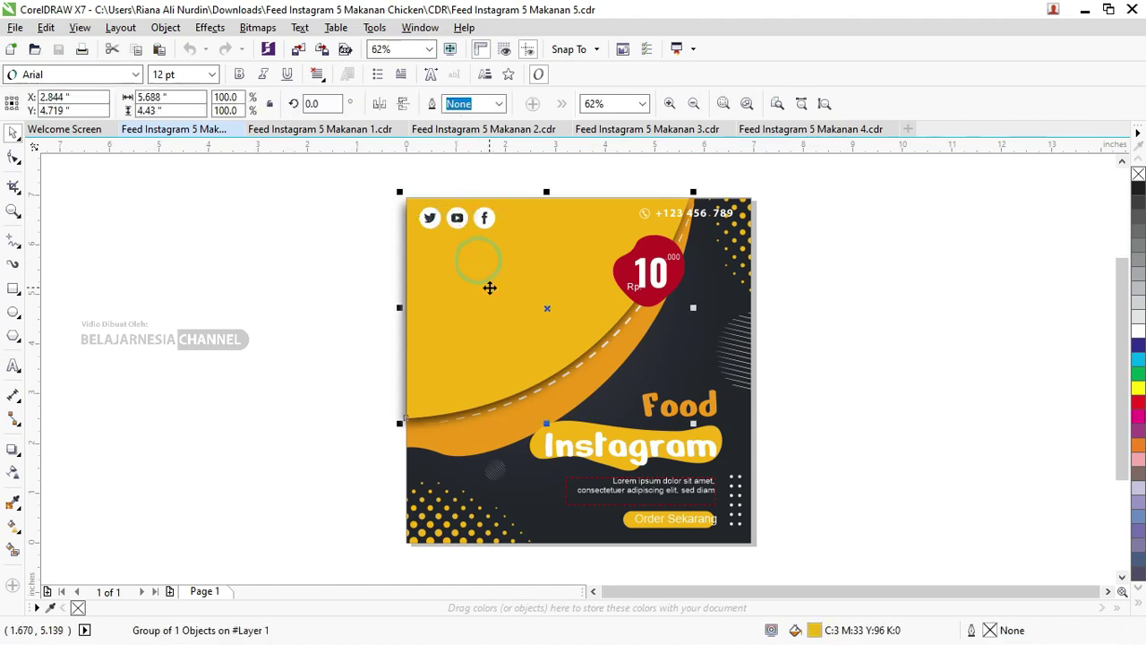
left_click_drag(488, 287, 492, 292)
left_click(690, 332)
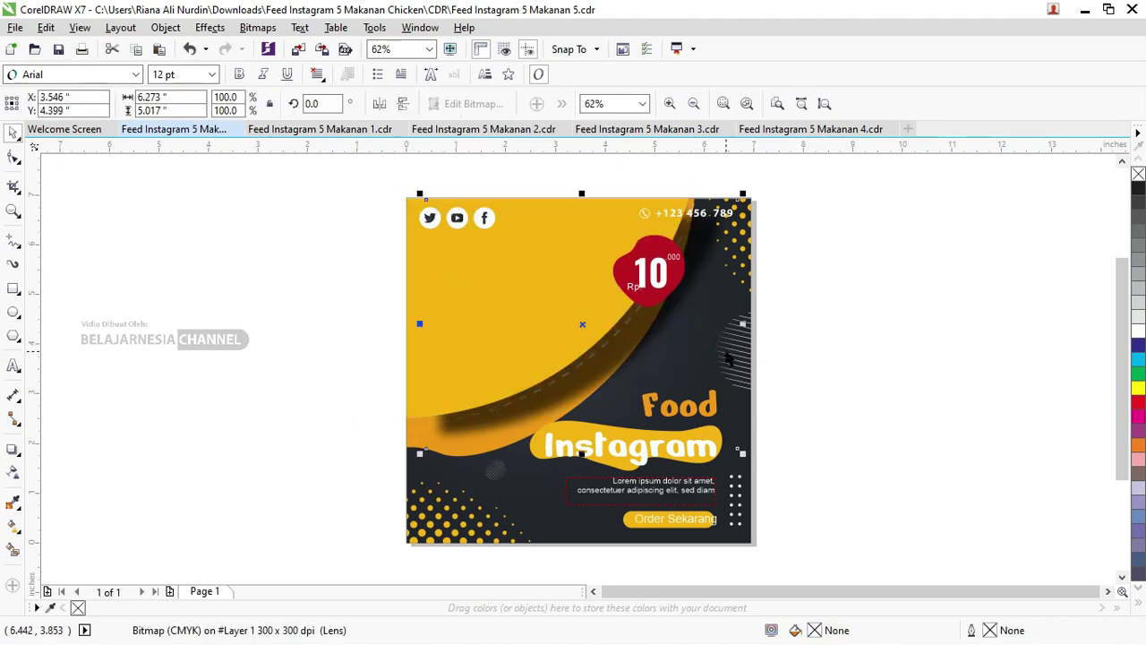
left_click_drag(748, 411, 771, 420)
key("ctrl+z")
left_click(607, 346)
key("ctrl+z")
left_click(831, 366)
left_click(518, 449)
left_click(456, 524)
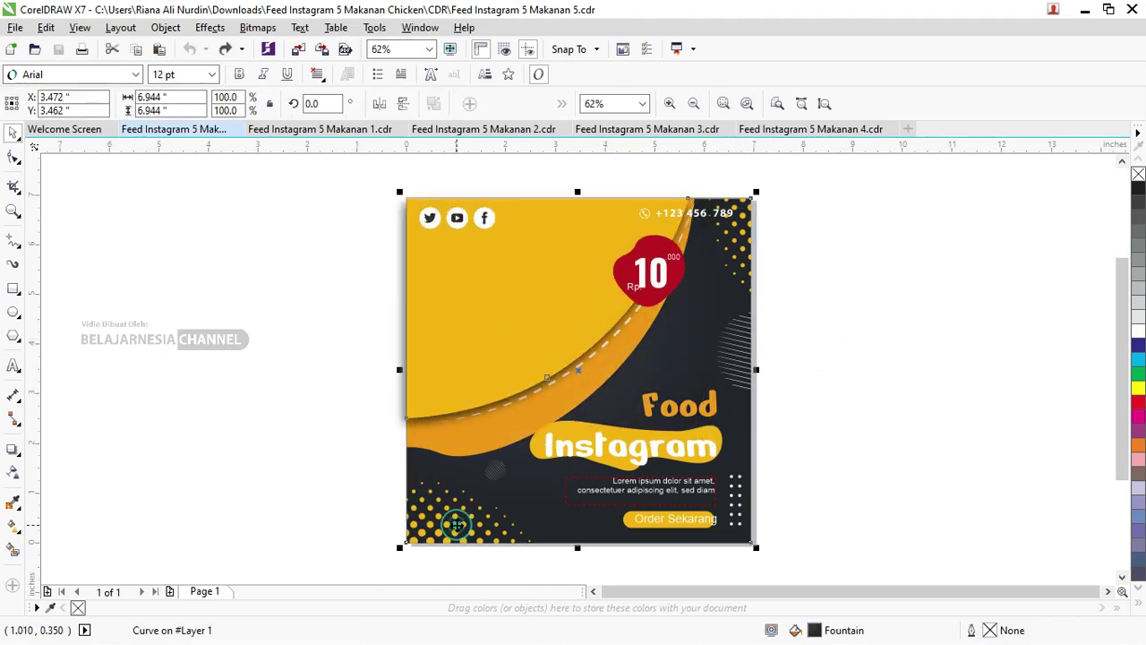
left_click(421, 537)
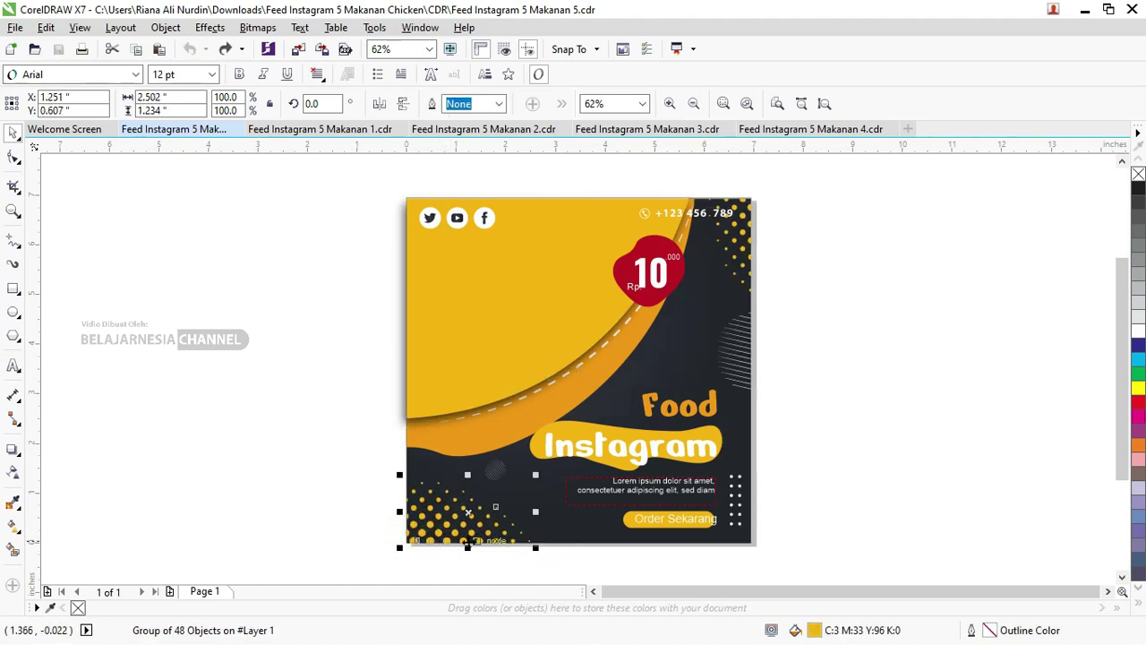
Inspect the dark curve and diagonal-line pattern, then zoom until the design fills the view.
scroll(461, 543, "up", 4)
scroll(468, 437, "down", 3)
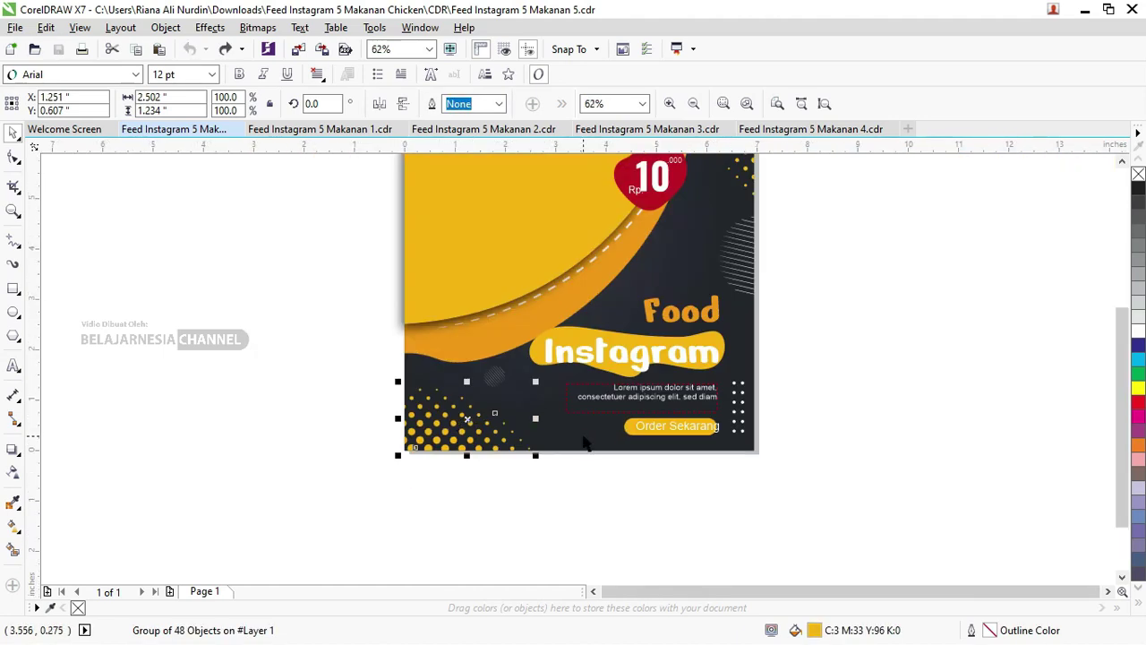
left_click(583, 437)
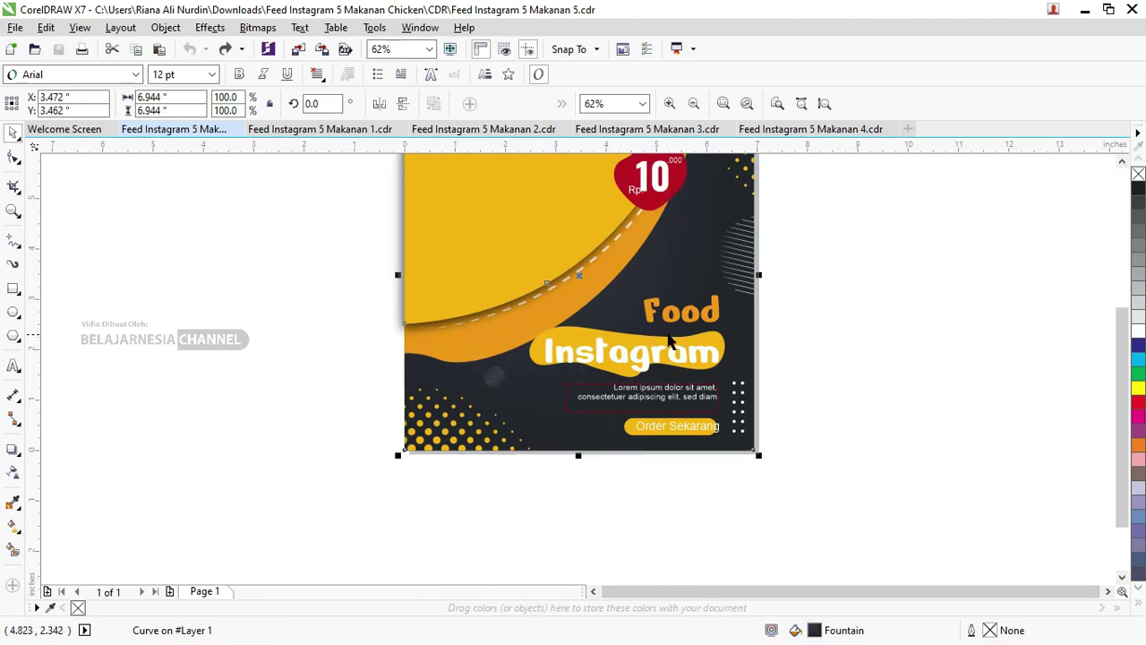
left_click(730, 262)
scroll(736, 250, "up", 2)
scroll(736, 232, "up", 3)
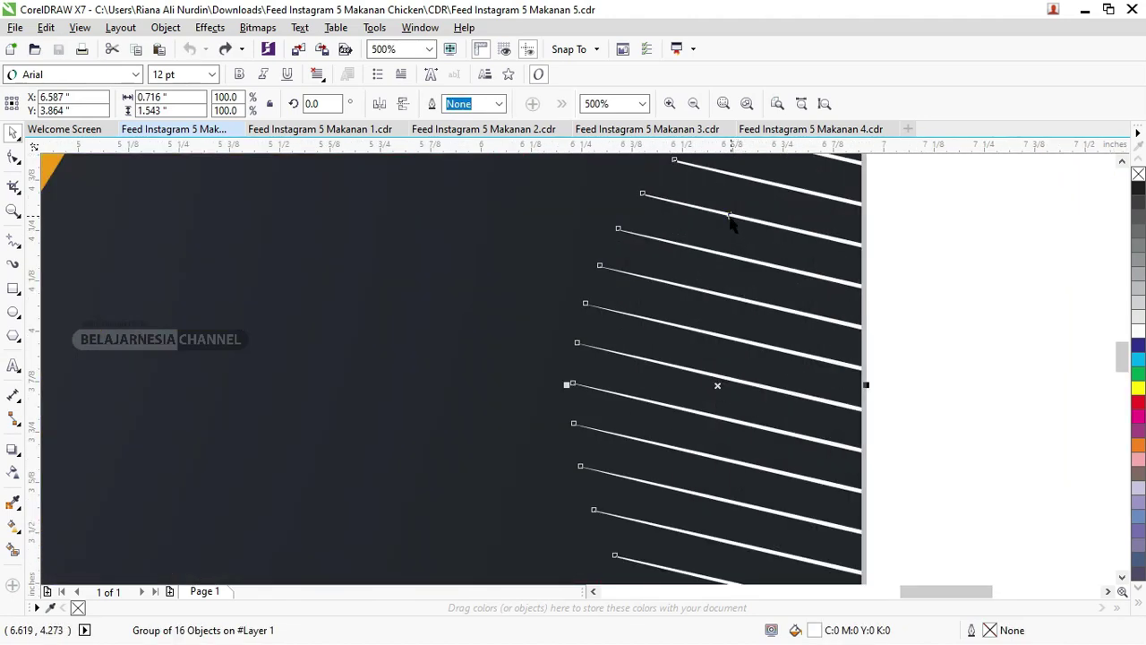
scroll(723, 279, "down", 2)
scroll(724, 279, "down", 1)
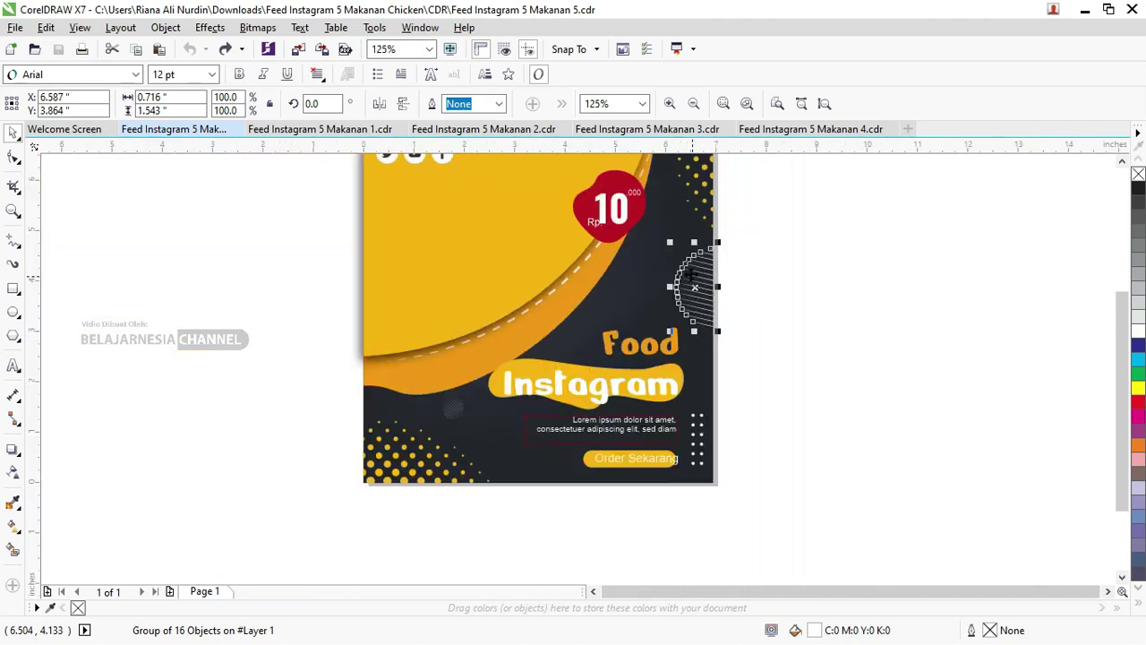
left_click(782, 256)
scroll(677, 254, "down", 2)
key("z")
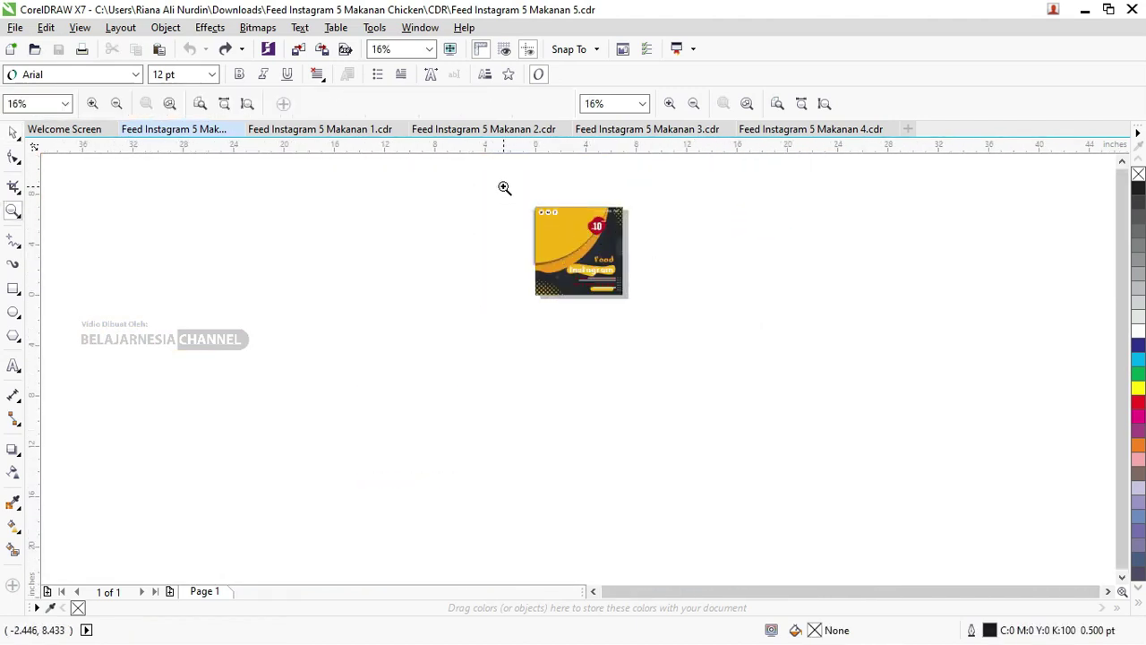
left_click_drag(726, 346, 367, 229)
left_click_drag(307, 192, 614, 392)
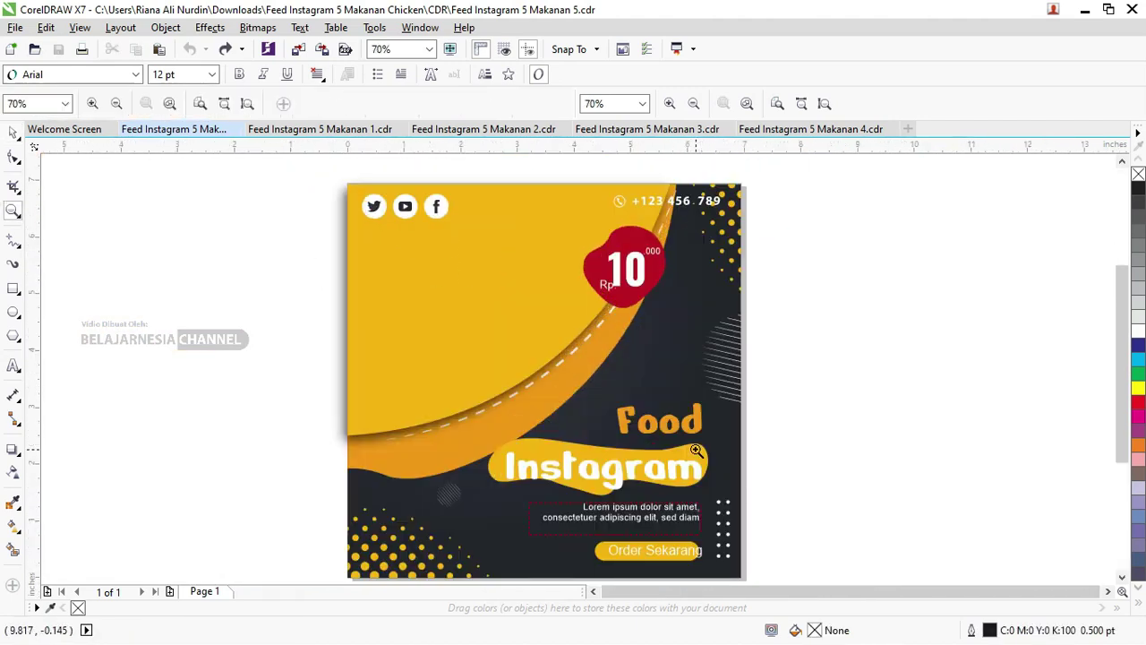
Set the document units to pixels and check the 2,083 × 2,083 px page size.
left_click(13, 132)
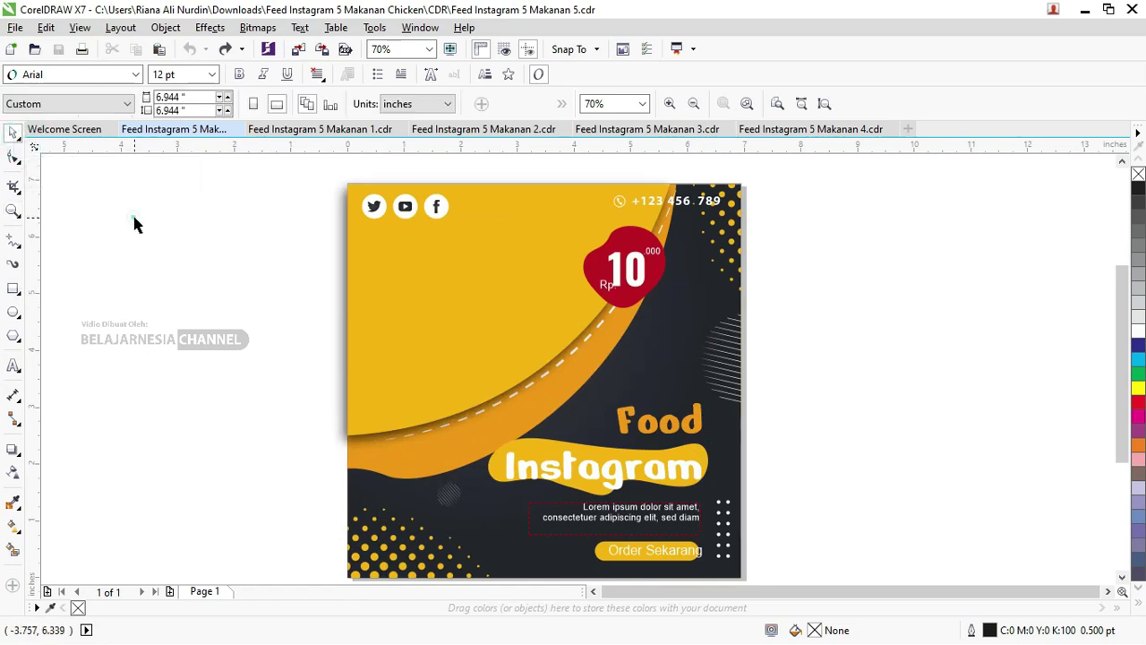
double_click(172, 97)
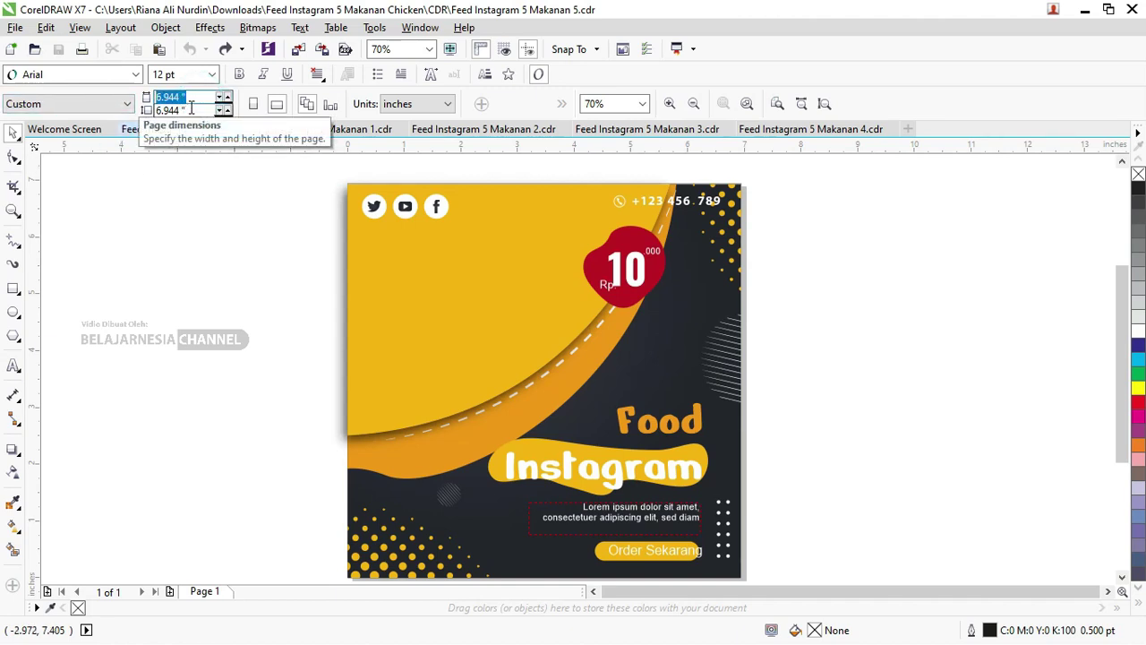
left_click(407, 104)
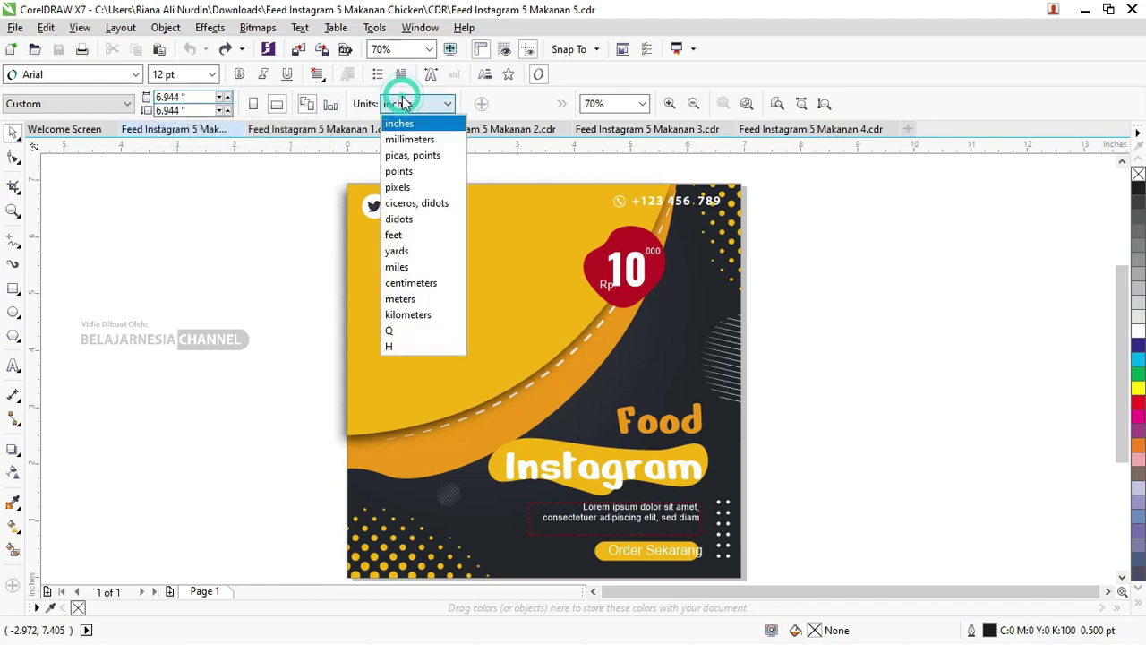
left_click(413, 188)
left_click(184, 97)
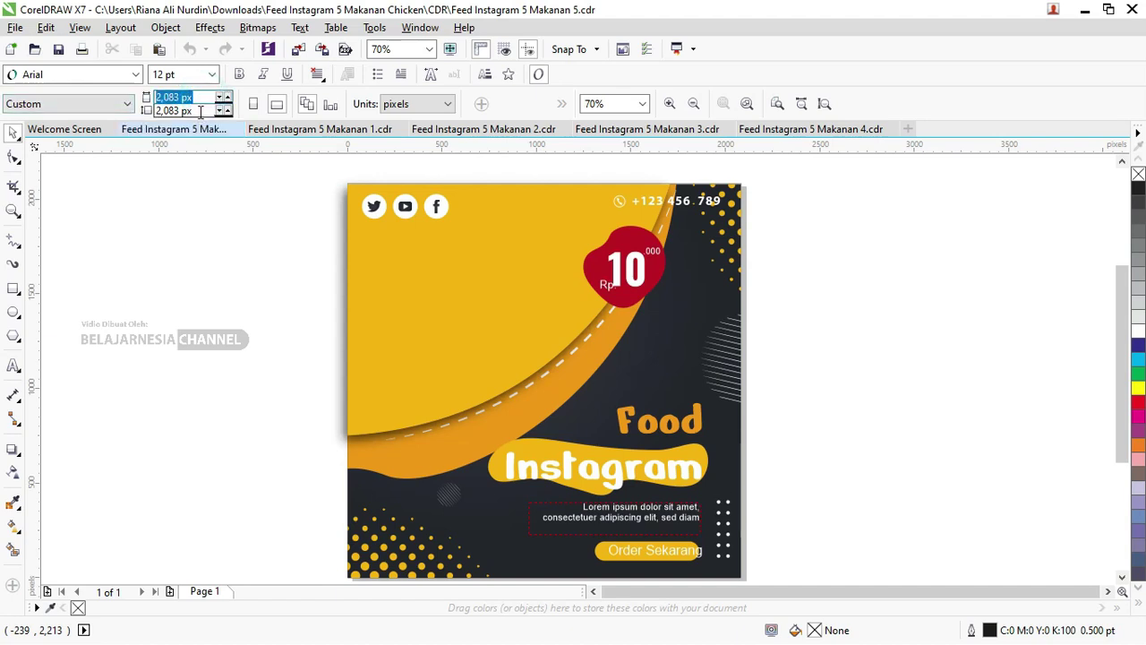
key("Tab")
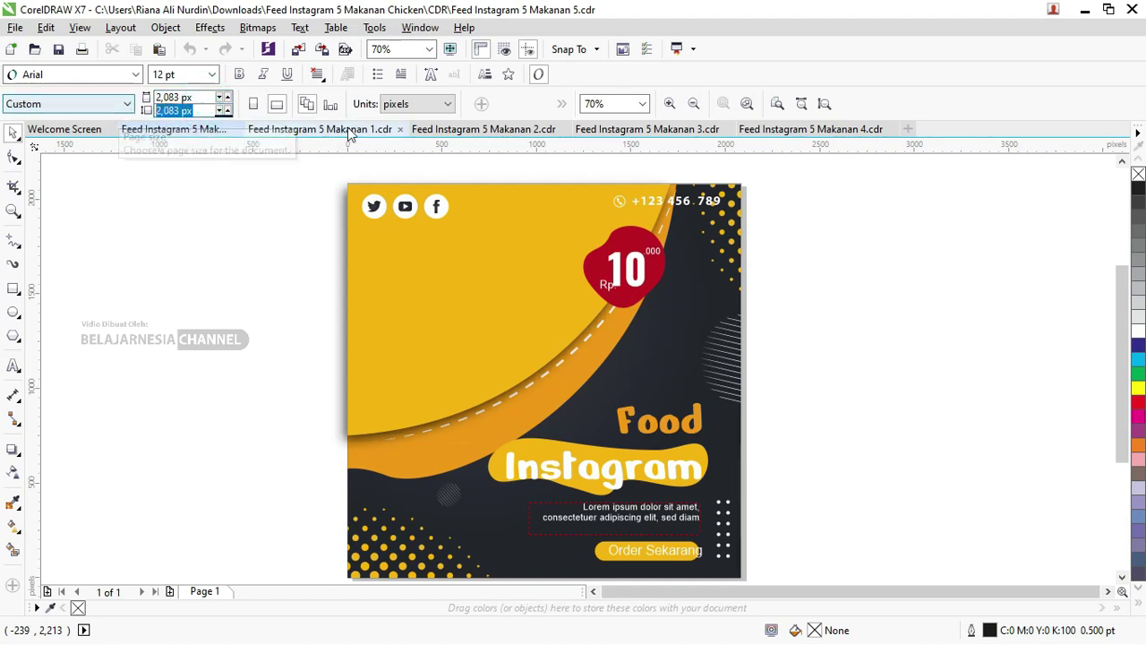
mouse_move(320, 129)
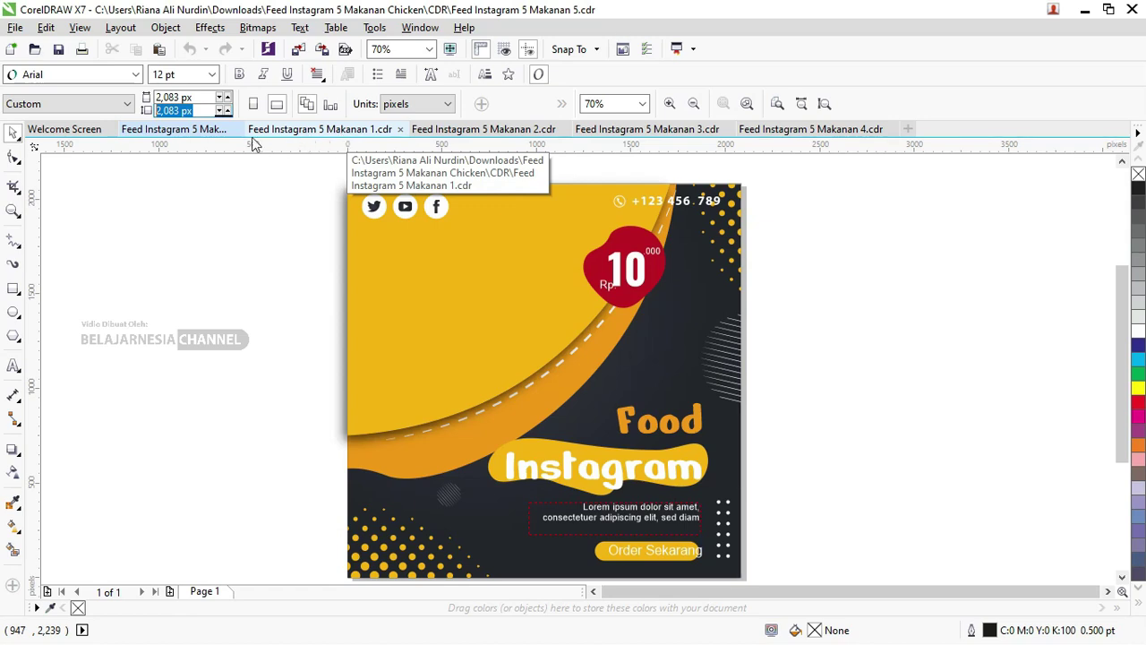
Browse the Makanan 1–4 designs, then nudge Makanan 5's Food Instagram heading to 1,327, 677 px.
left_click(202, 130)
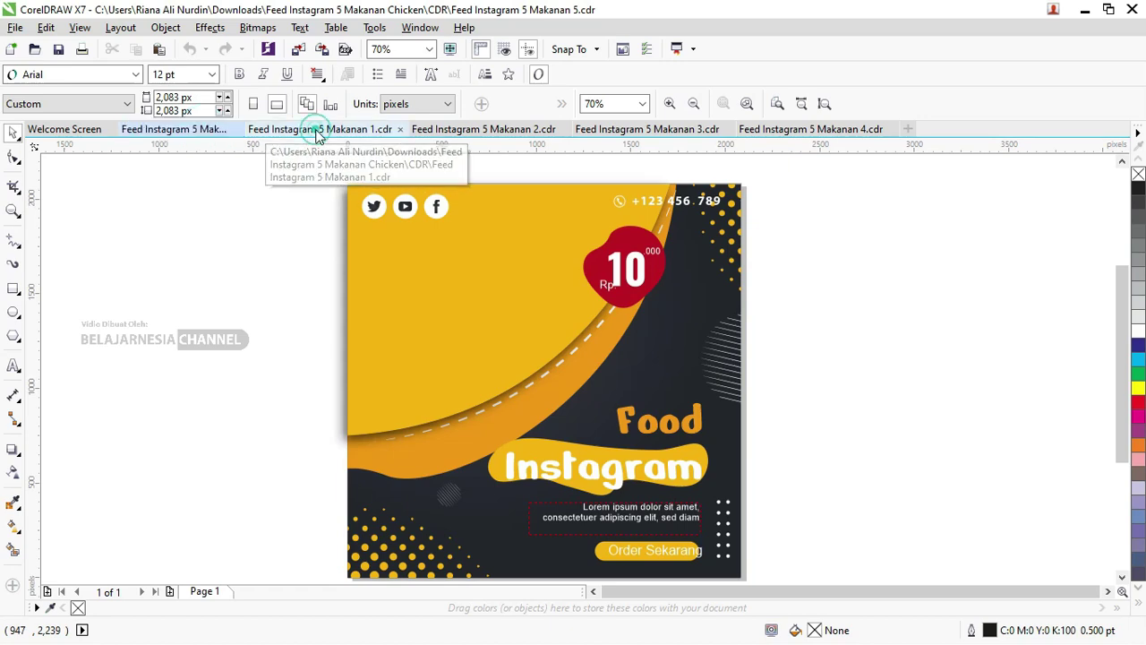
left_click(315, 131)
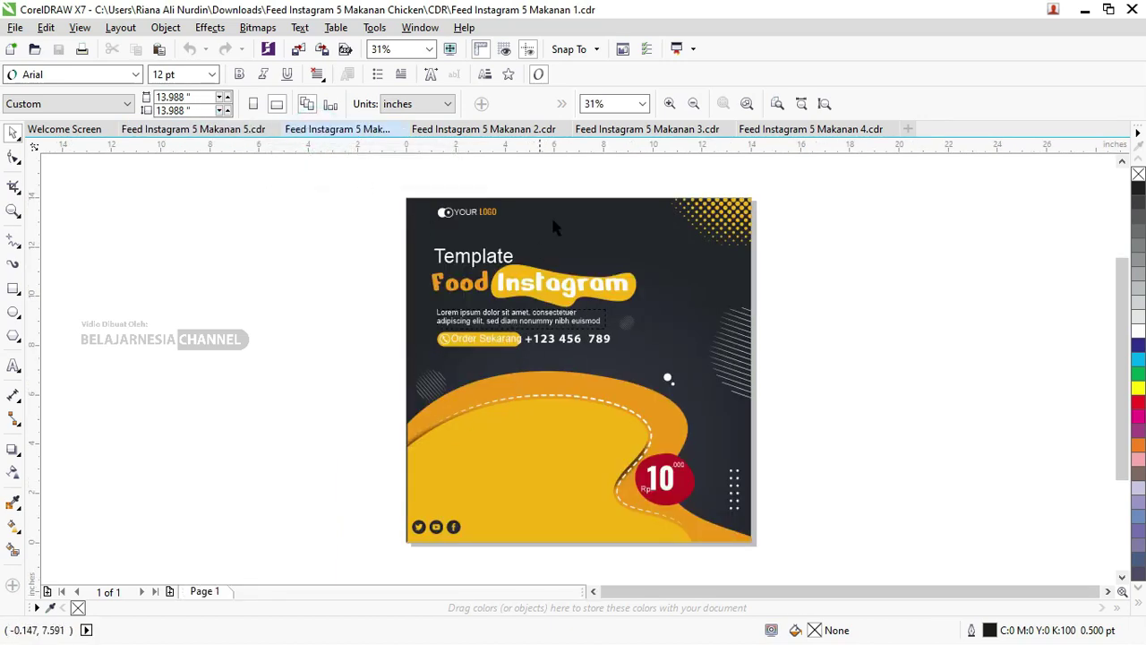
left_click(502, 130)
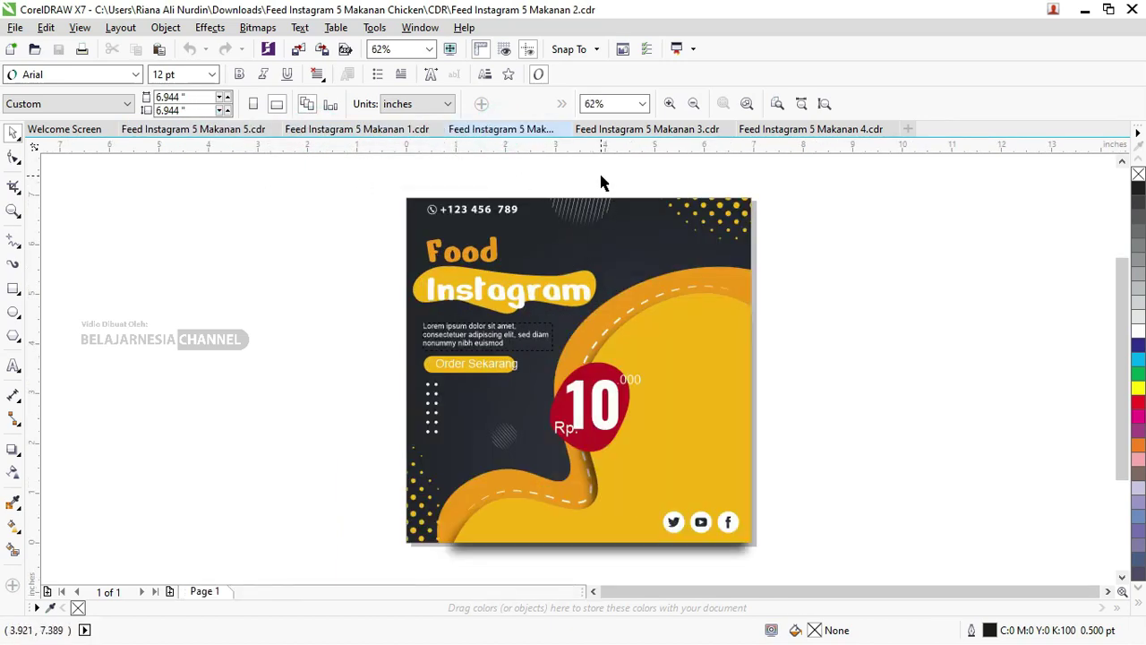
left_click(605, 130)
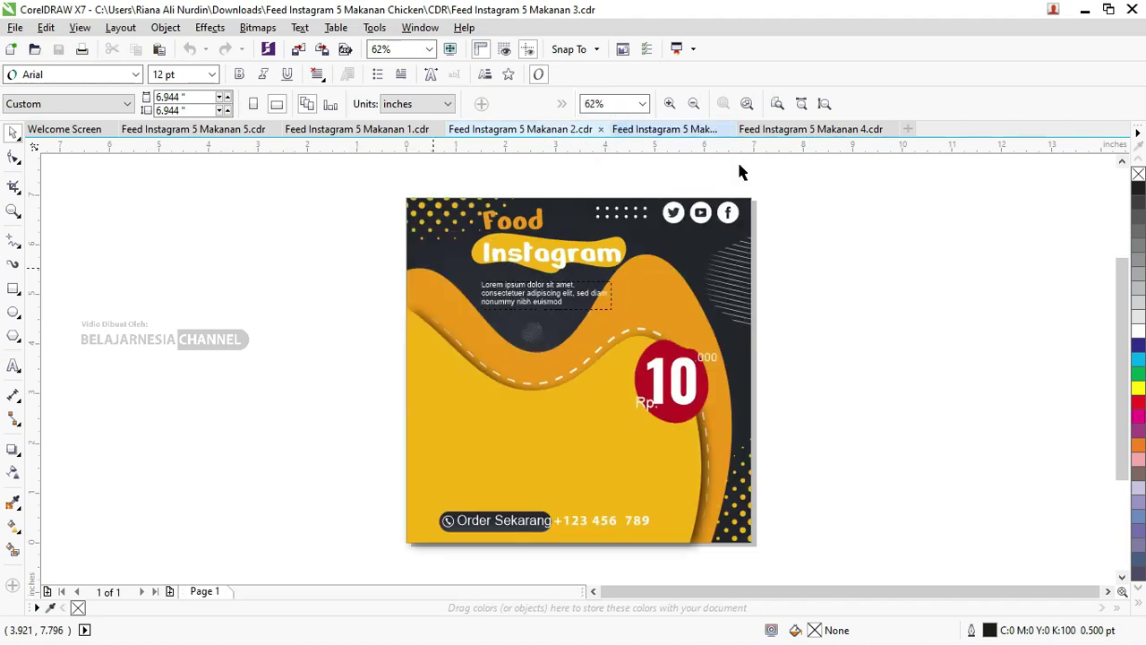
left_click(790, 131)
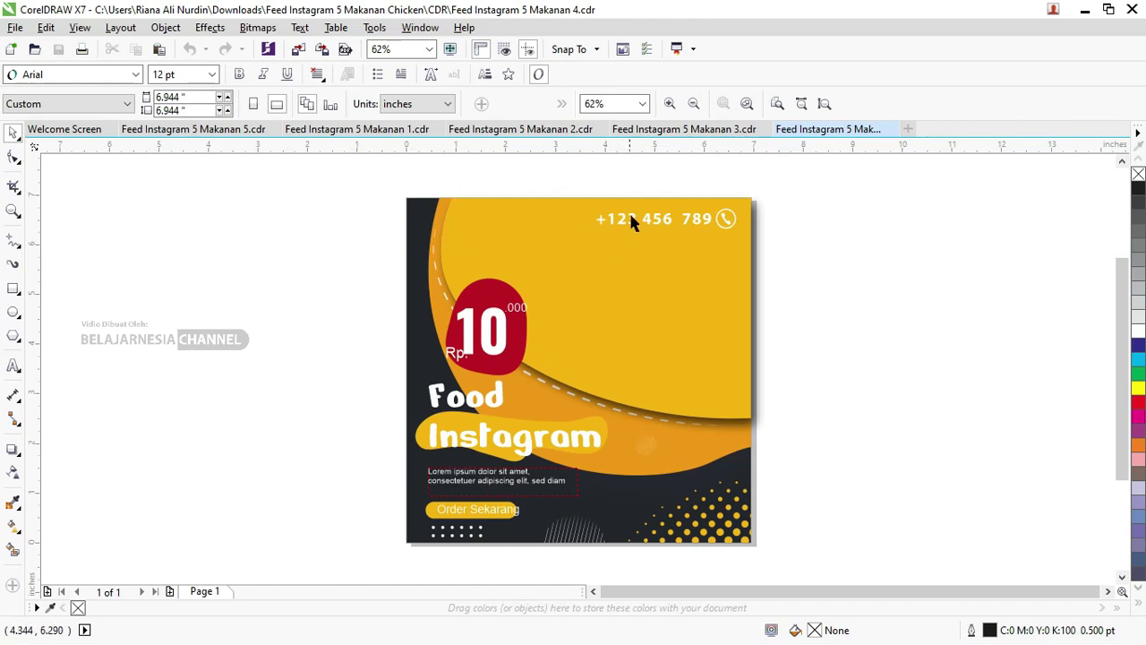
left_click(203, 130)
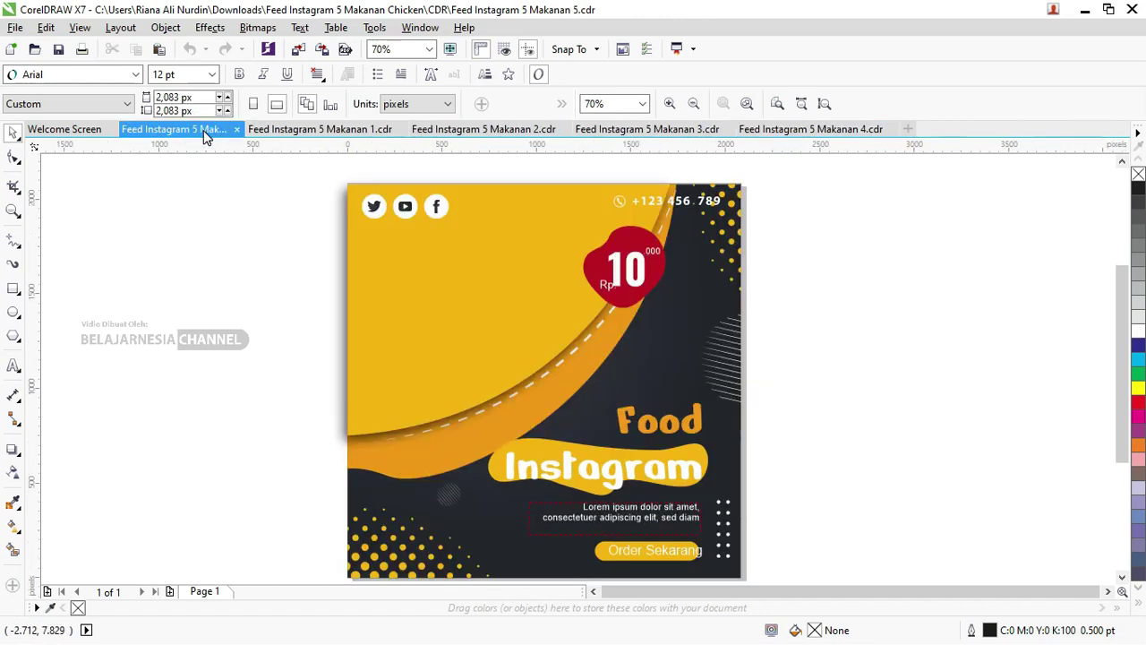
left_click(632, 424)
left_click_drag(635, 424, 637, 432)
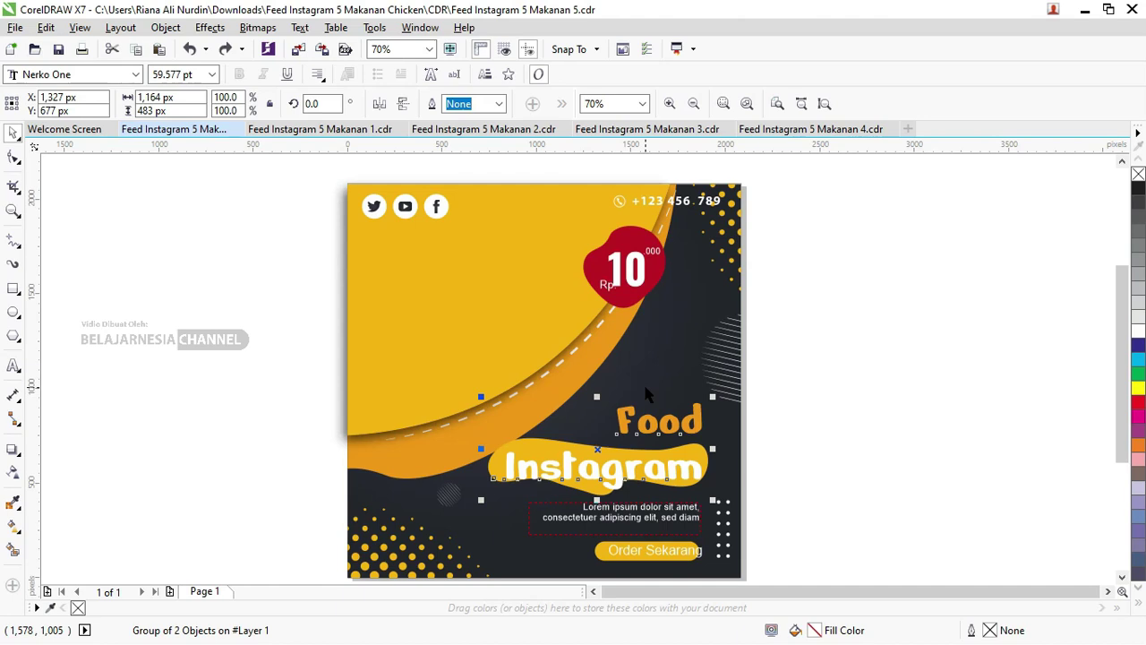
Ungroup the heading and check the Food text's font, keeping Nerko One.
right_click(668, 428)
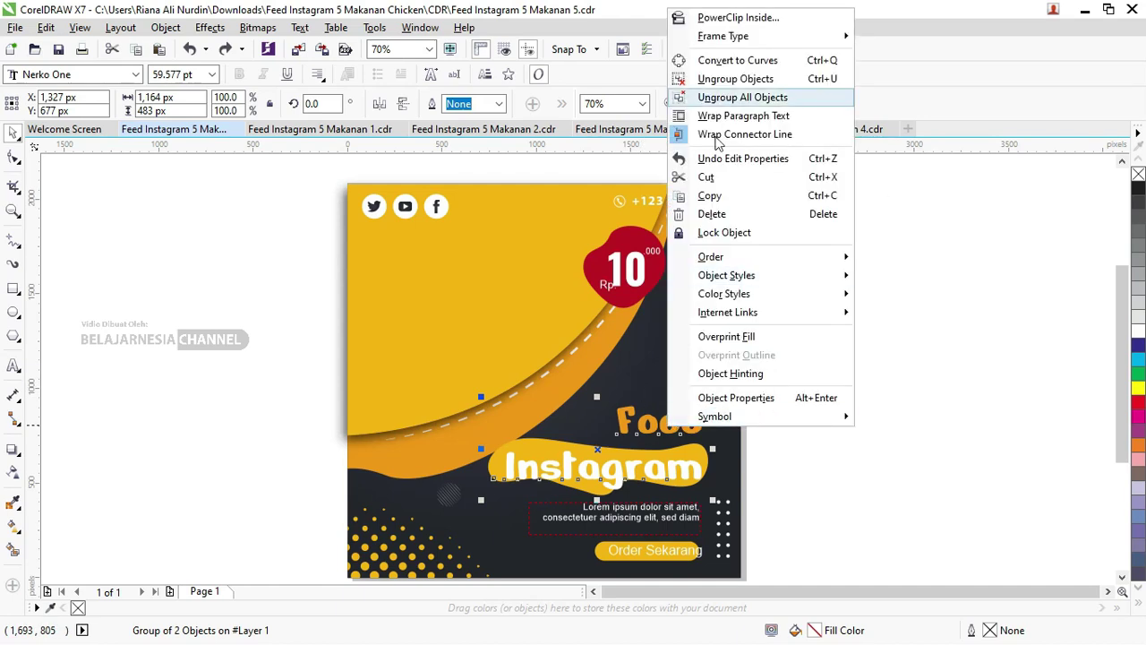
left_click(764, 98)
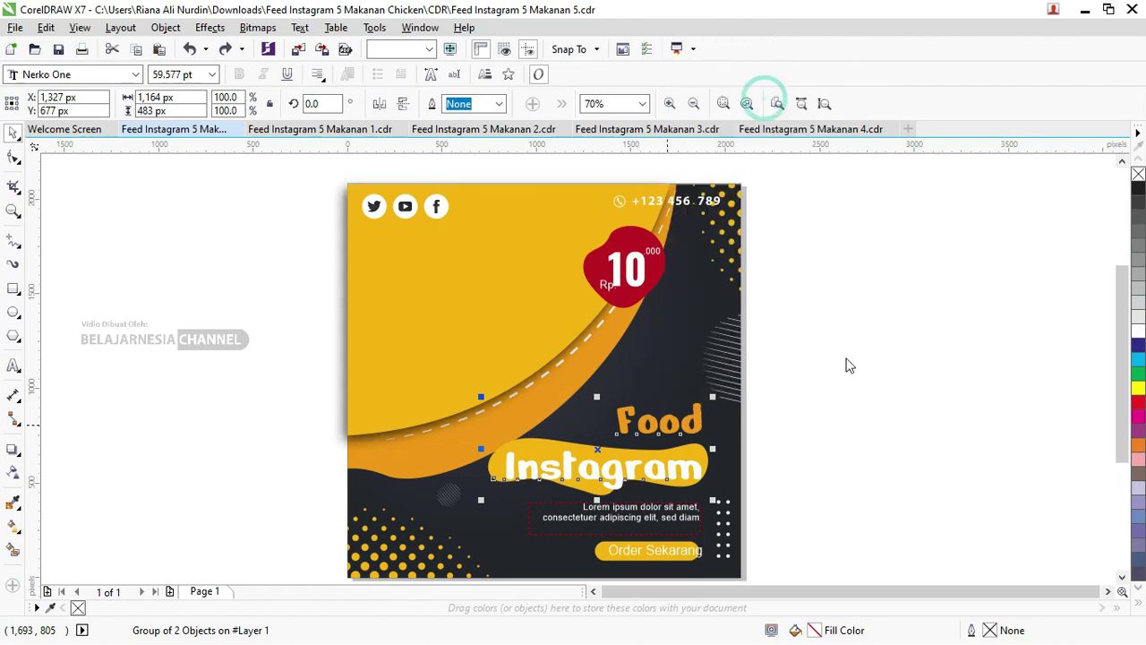
left_click(864, 391)
double_click(661, 421)
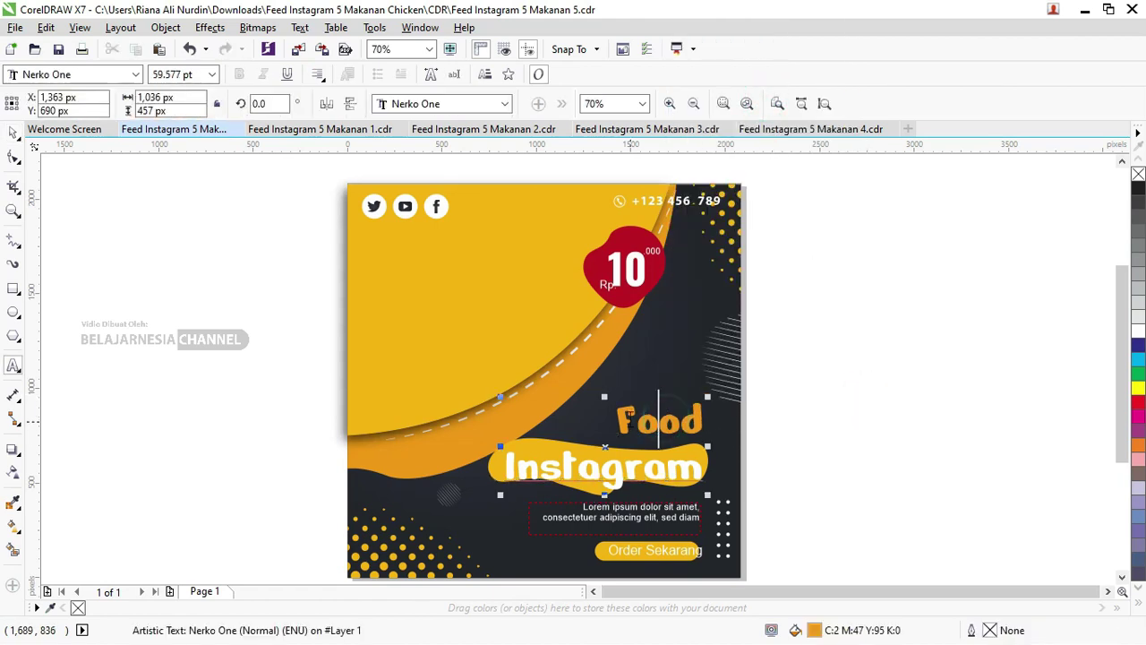
left_click_drag(618, 419, 715, 421)
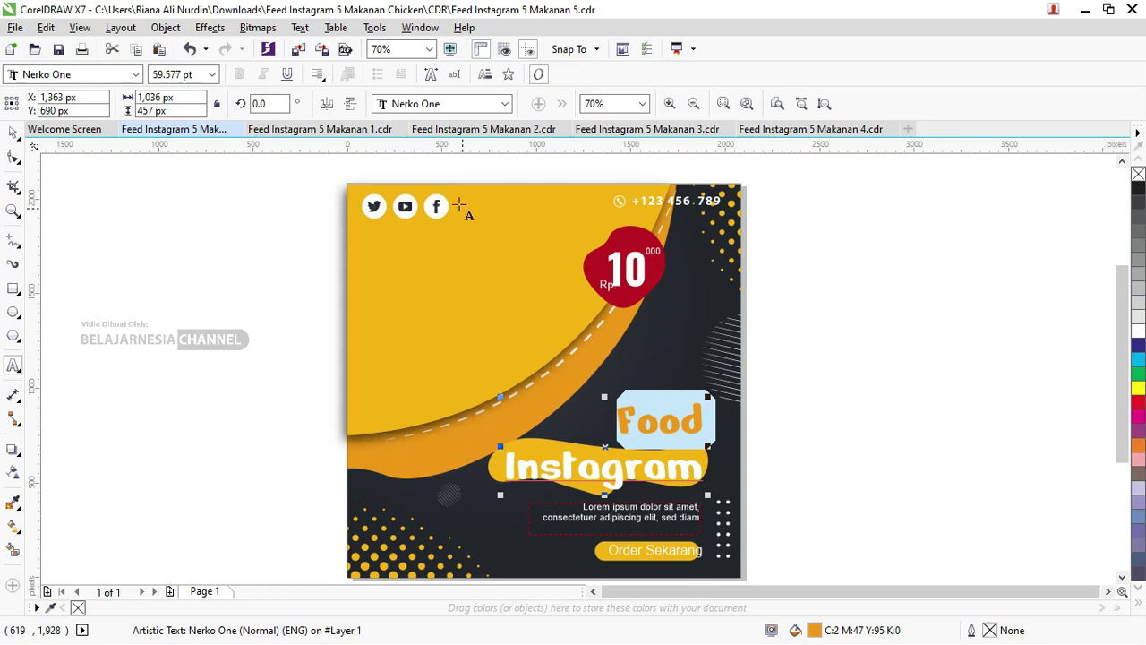
left_click(459, 105)
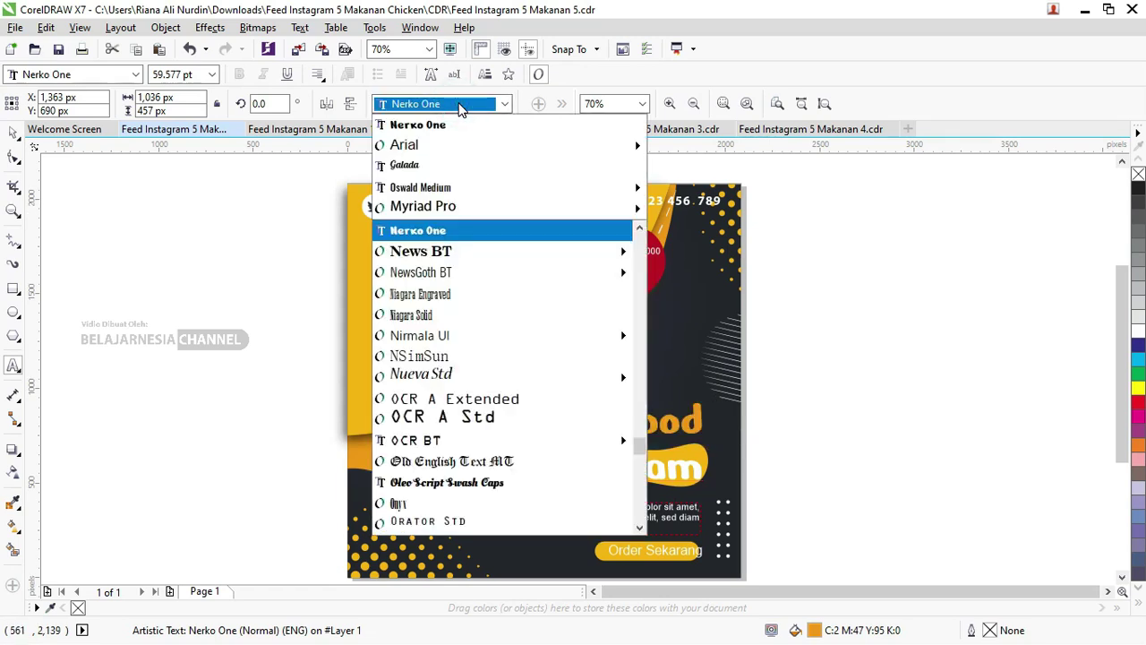
left_click(458, 104)
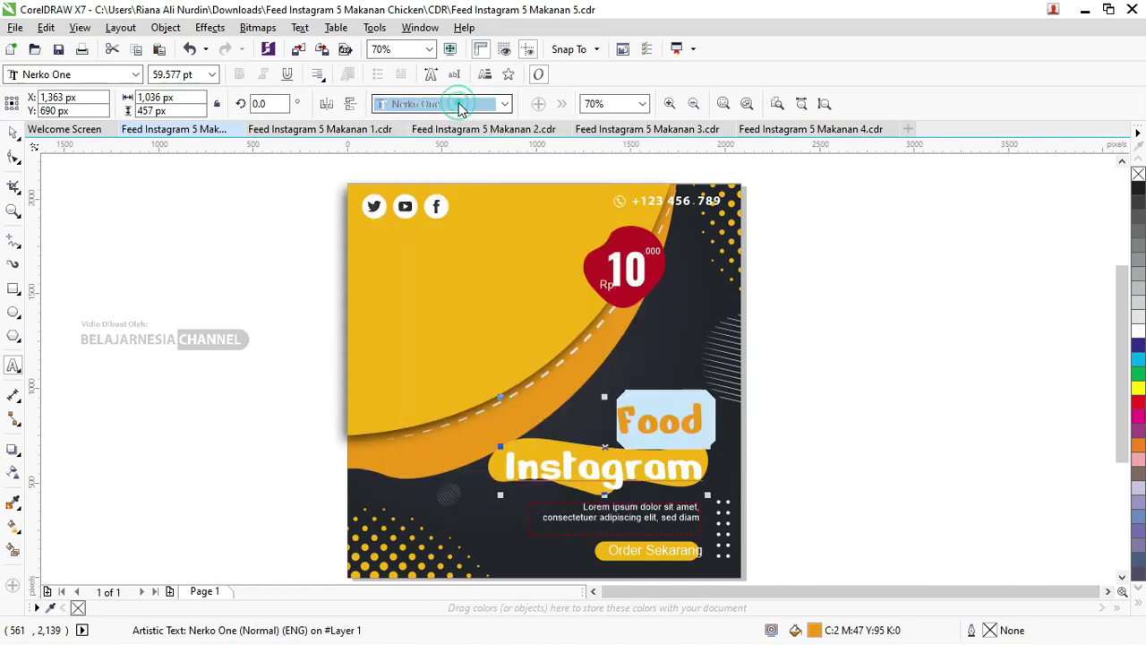
Set the Order Sekarang label's font to Oswald Medium.
left_click(662, 515)
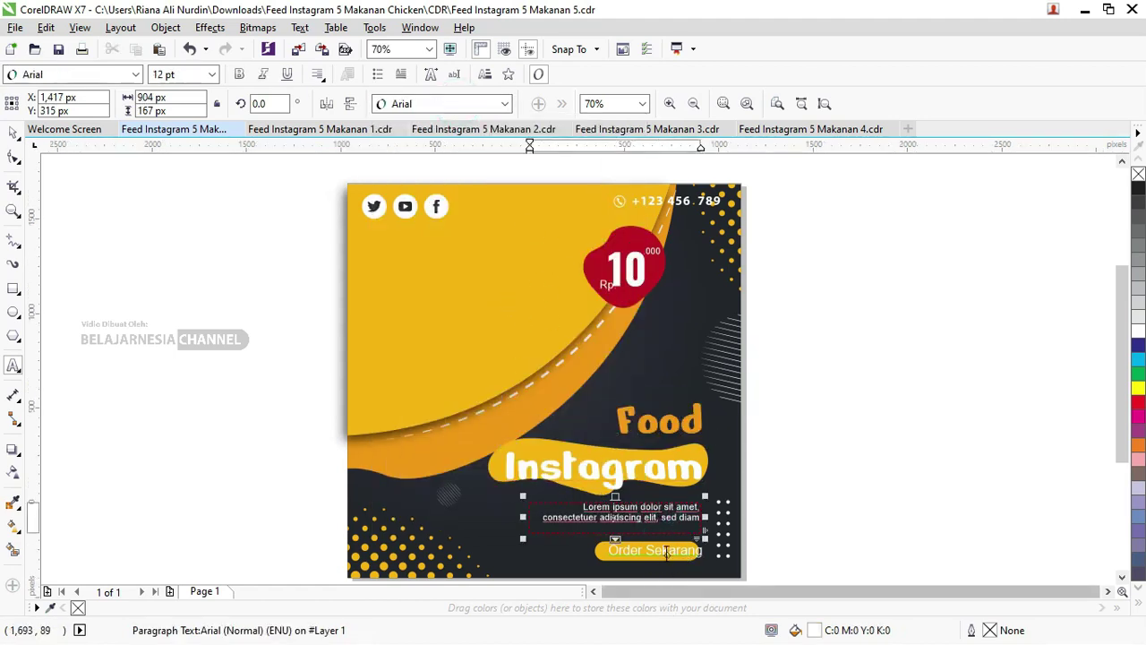
left_click(658, 549)
key("ctrl+a")
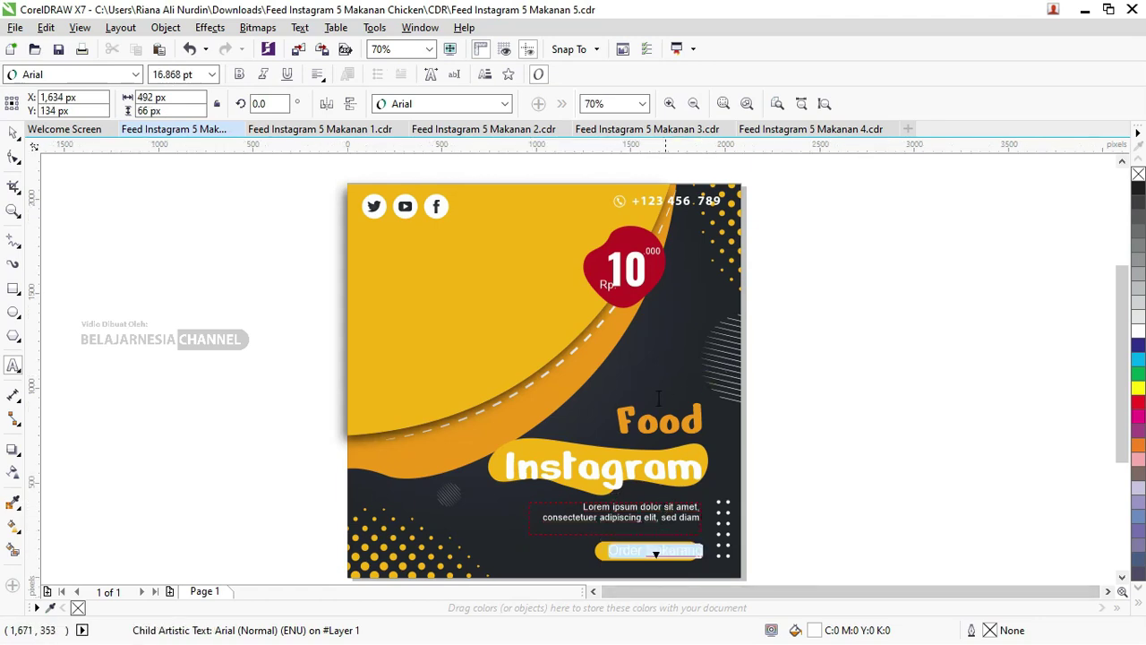
left_click(441, 104)
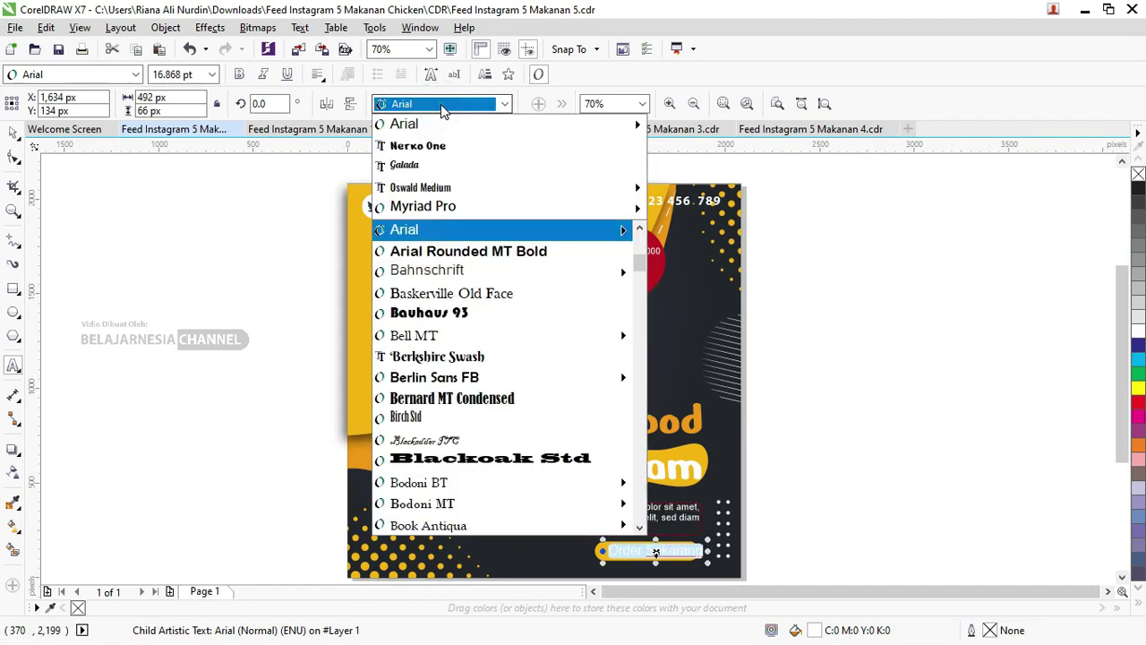
left_click(459, 187)
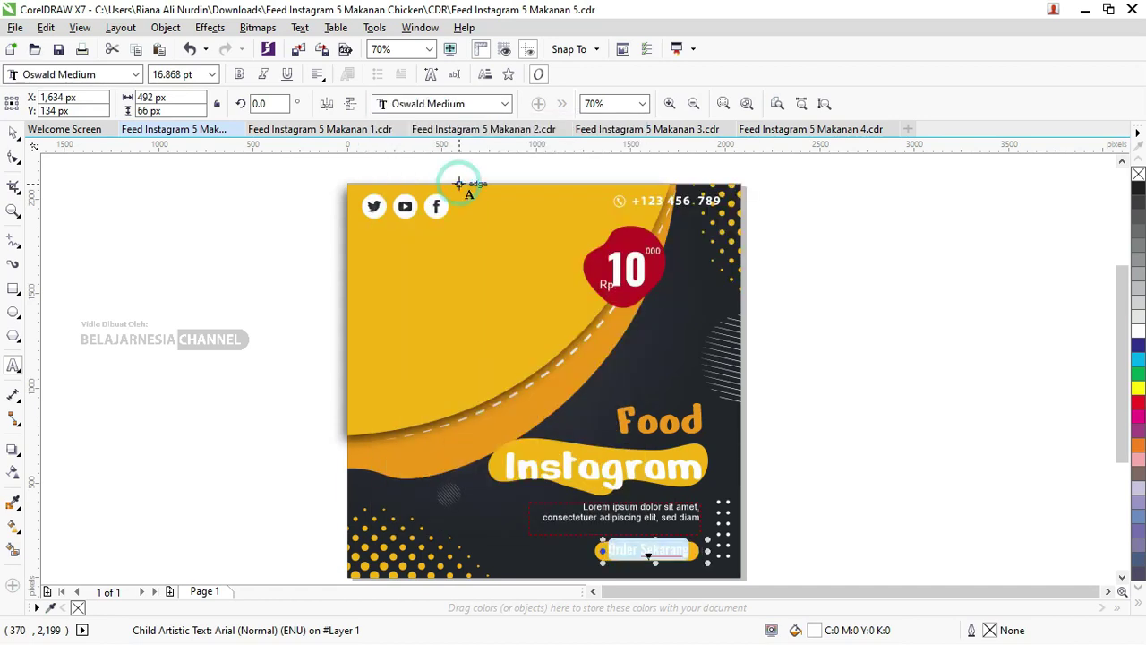
left_click(15, 134)
Undo an accidental background shape move and switch to the Makanan 1 document.
left_click(115, 248)
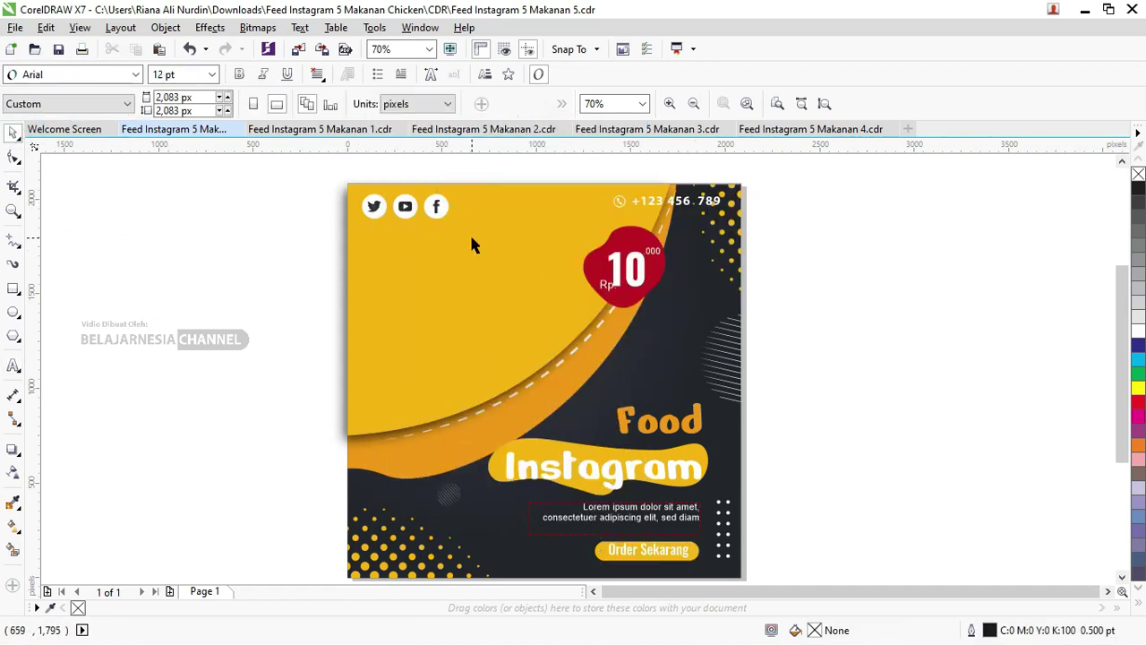
scroll(471, 232, "down", 2)
scroll(471, 232, "up", 2)
left_click_drag(488, 286, 460, 296)
key("ctrl+z")
left_click(793, 349)
left_click(743, 349)
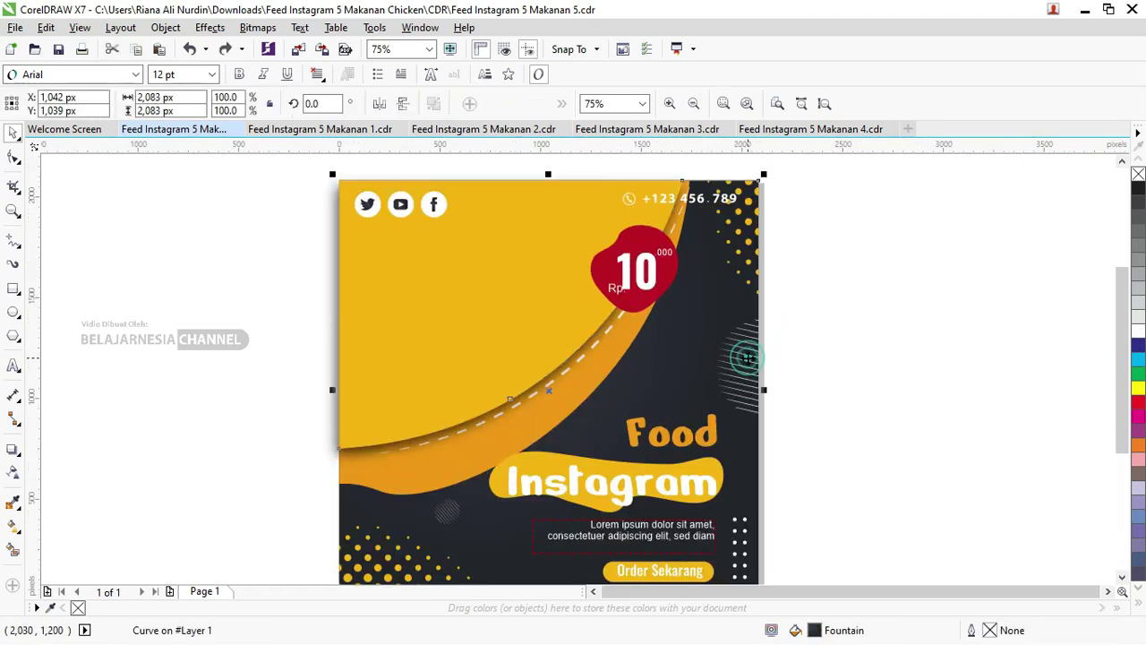
left_click(288, 132)
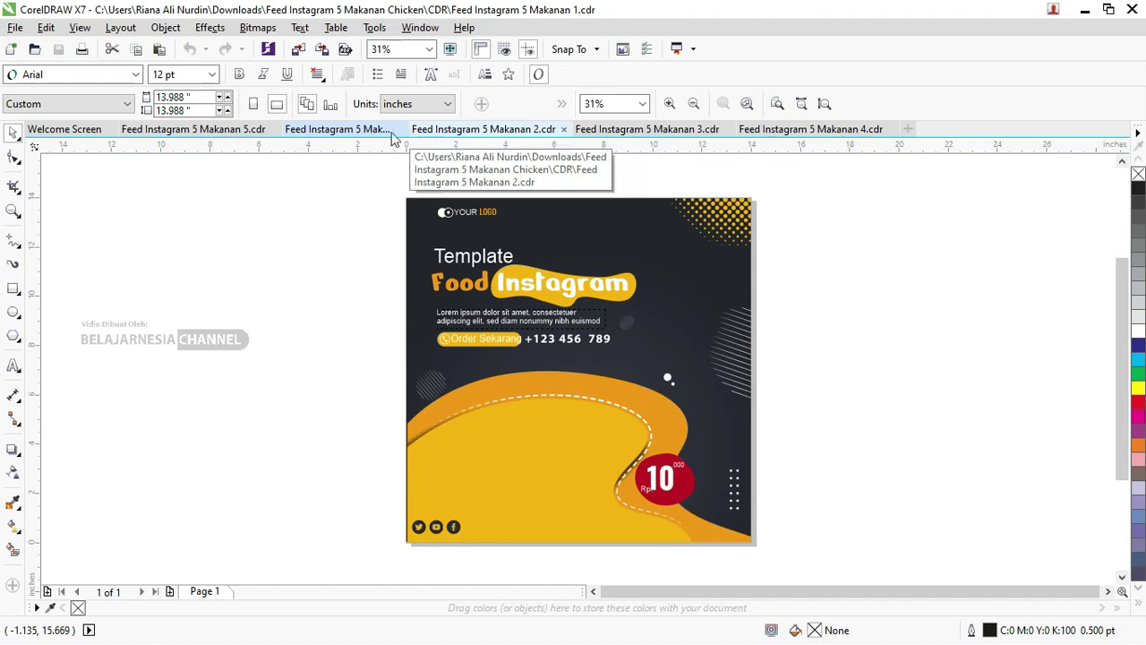
Test-move Makanan 2's yellow wave, undo it, and return to Makanan 1.
left_click_drag(376, 129, 222, 134)
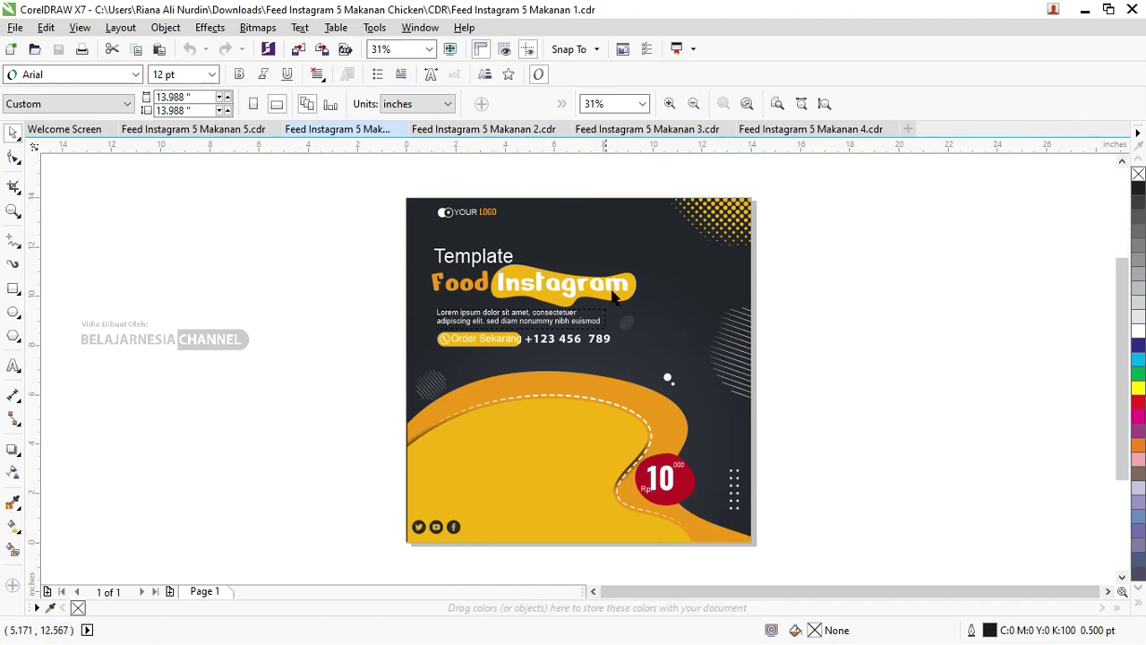
left_click(497, 129)
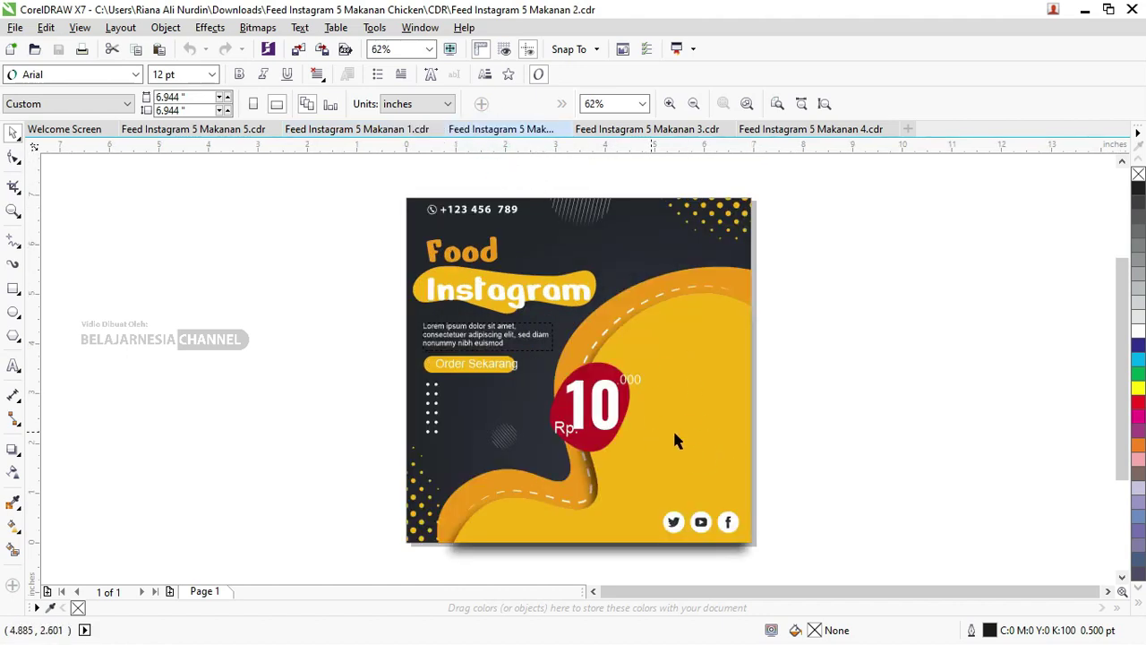
left_click_drag(686, 376, 706, 392)
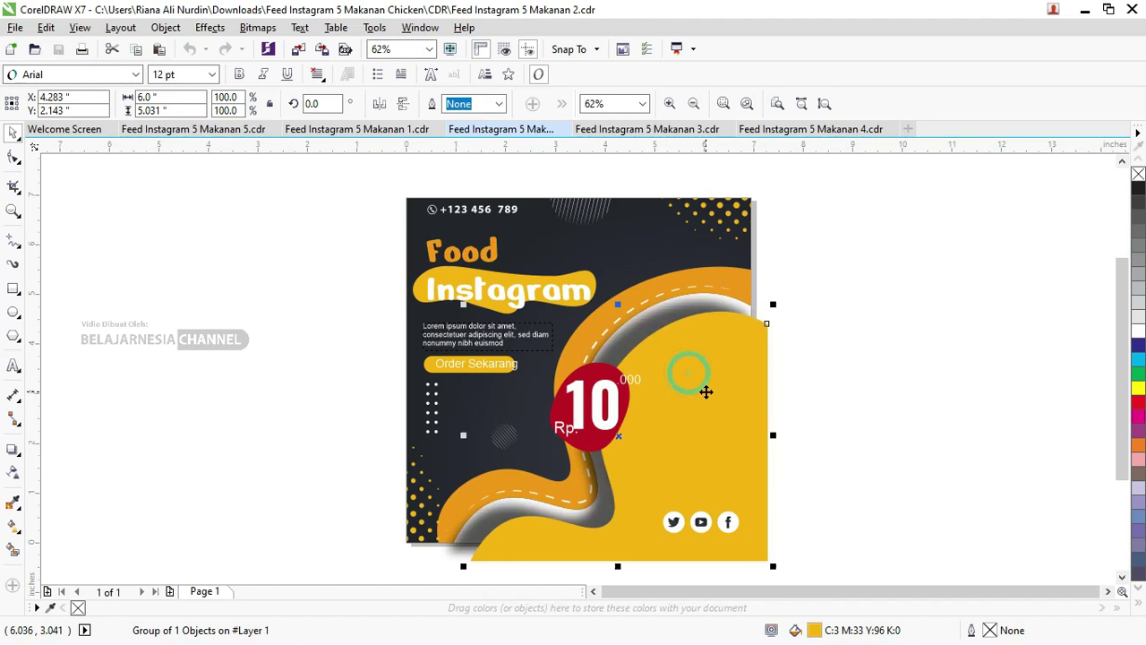
key("ctrl+z")
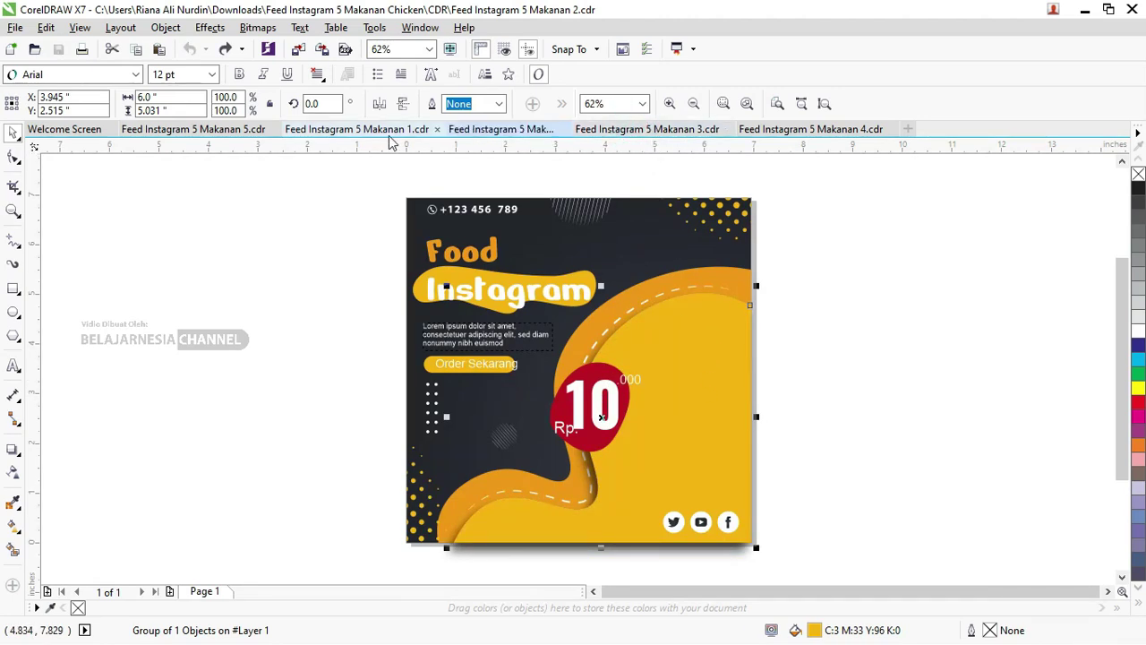
left_click(372, 129)
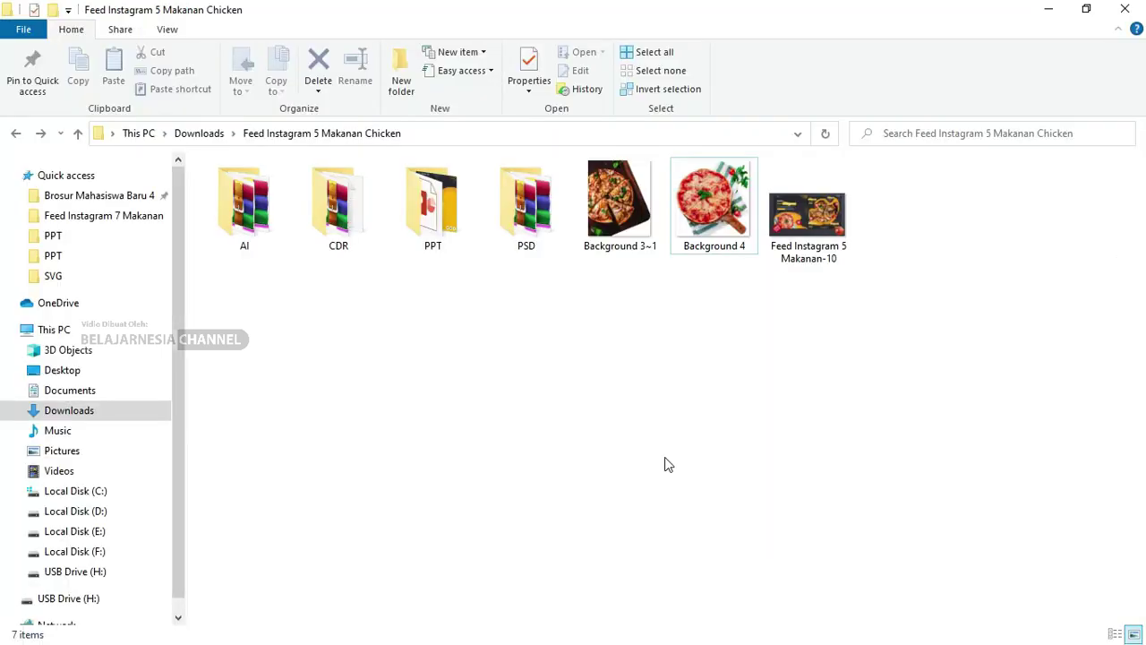
left_click(664, 398)
left_click_drag(614, 304, 743, 210)
double_click(634, 222)
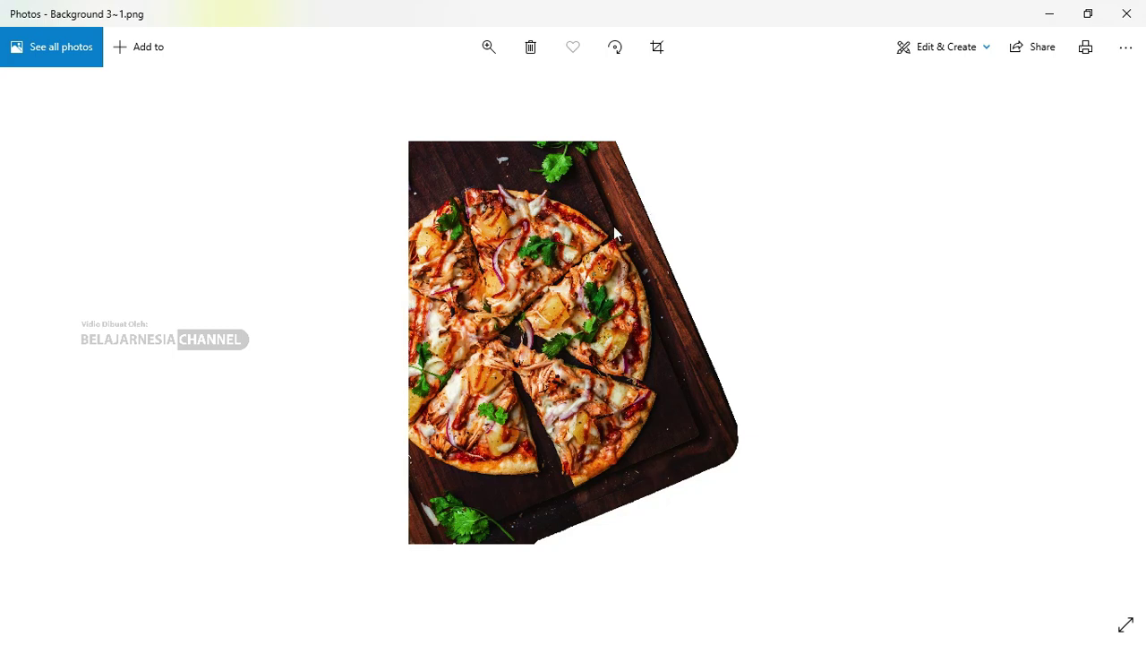
left_click(1130, 13)
double_click(695, 189)
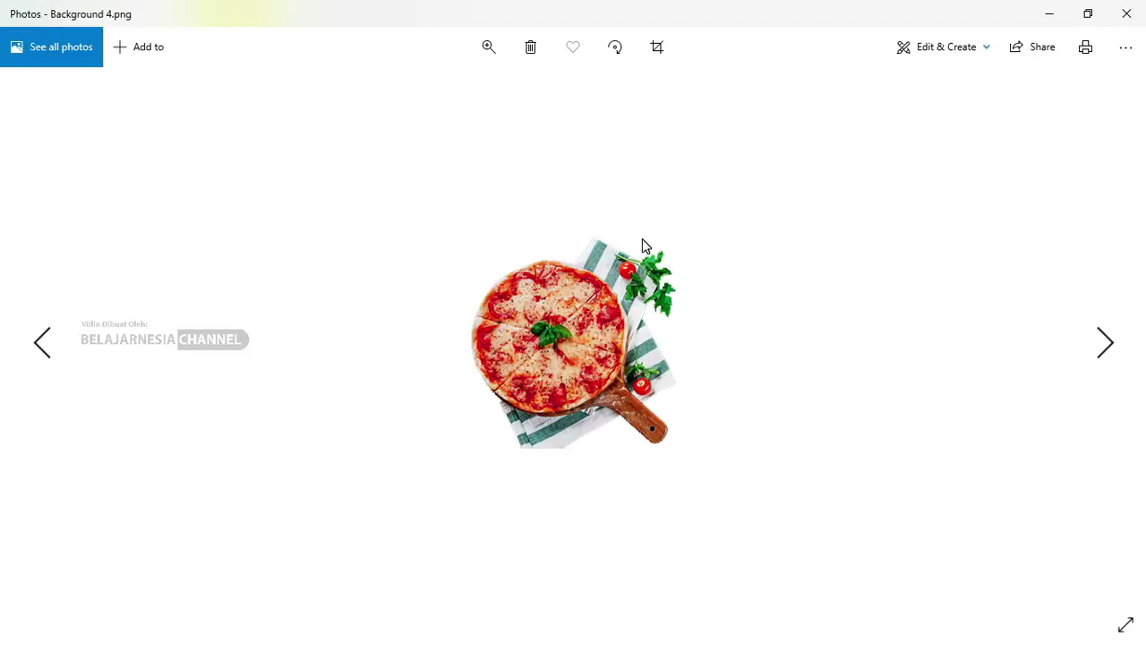
scroll(549, 329, "up", 1)
scroll(566, 278, "down", 1)
left_click(1136, 16)
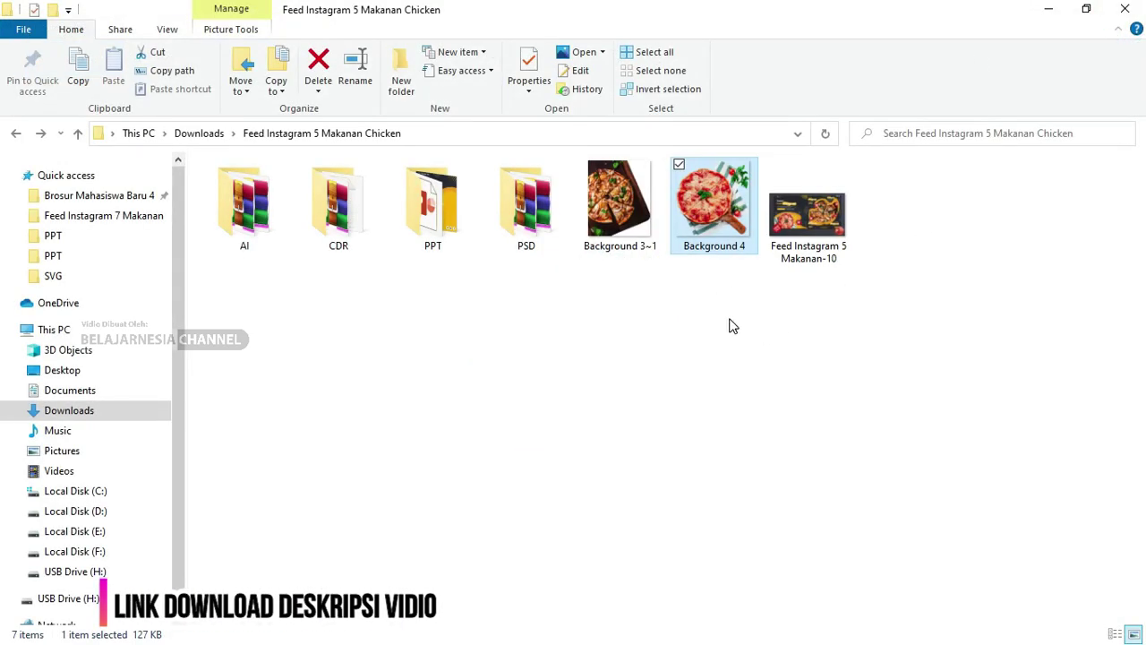
Drag the Background 3~1 and Background 4 pizza images into the Makanan 1 document.
left_click_drag(730, 314, 591, 224)
left_click_drag(705, 238, 639, 470)
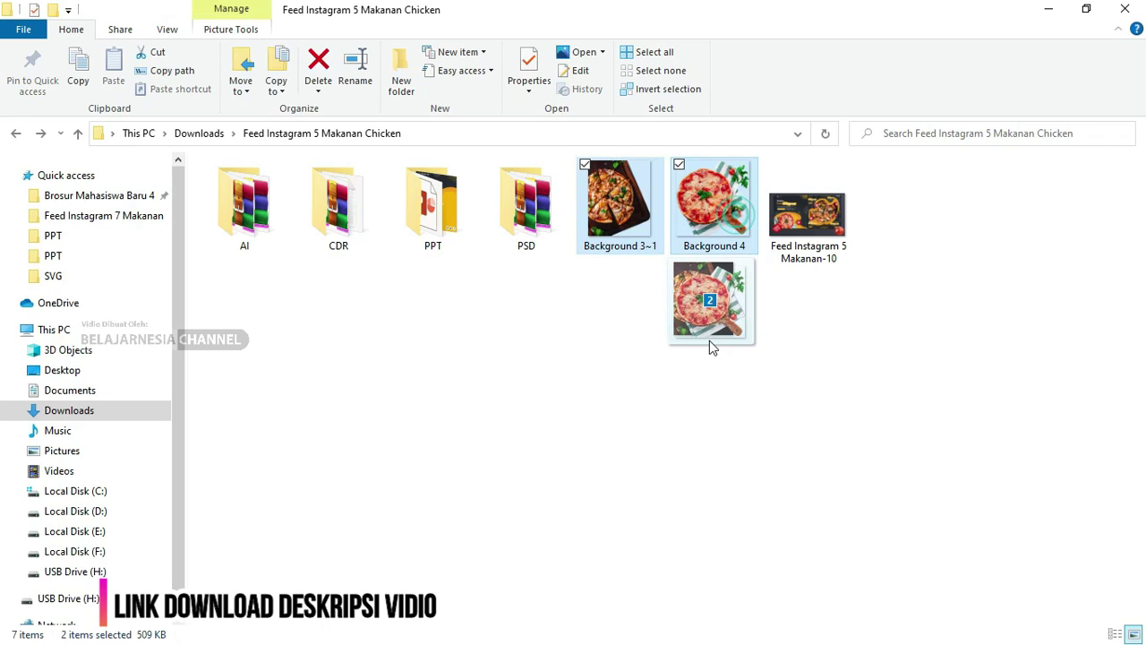
key("alt+Tab")
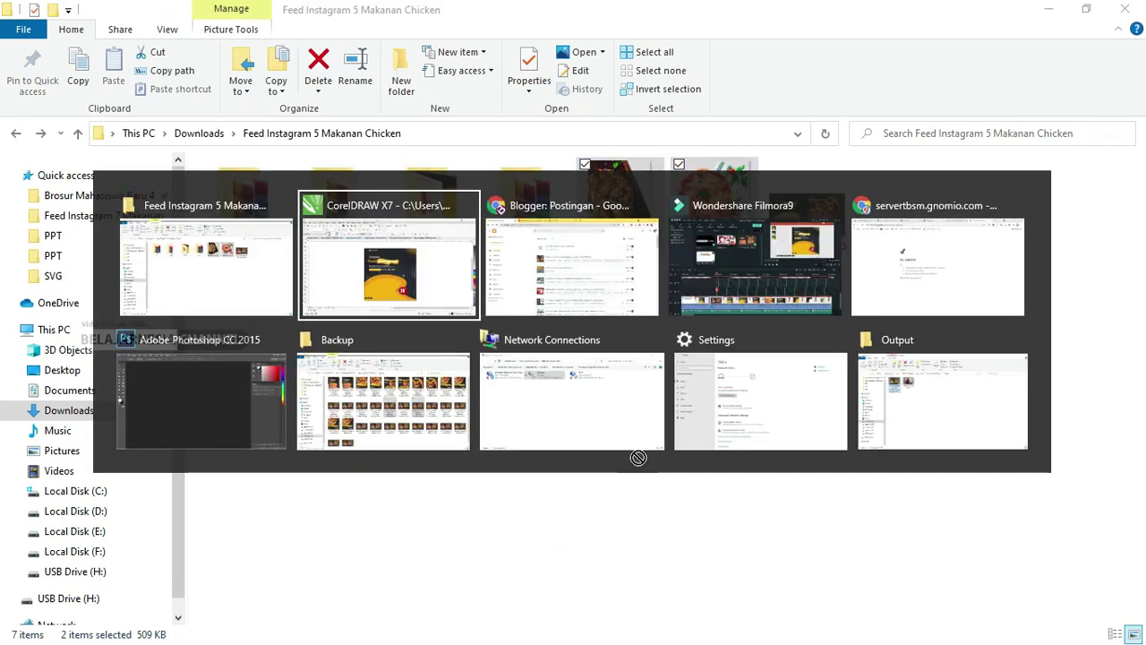
key("alt+Tab")
key("alt+Tab")
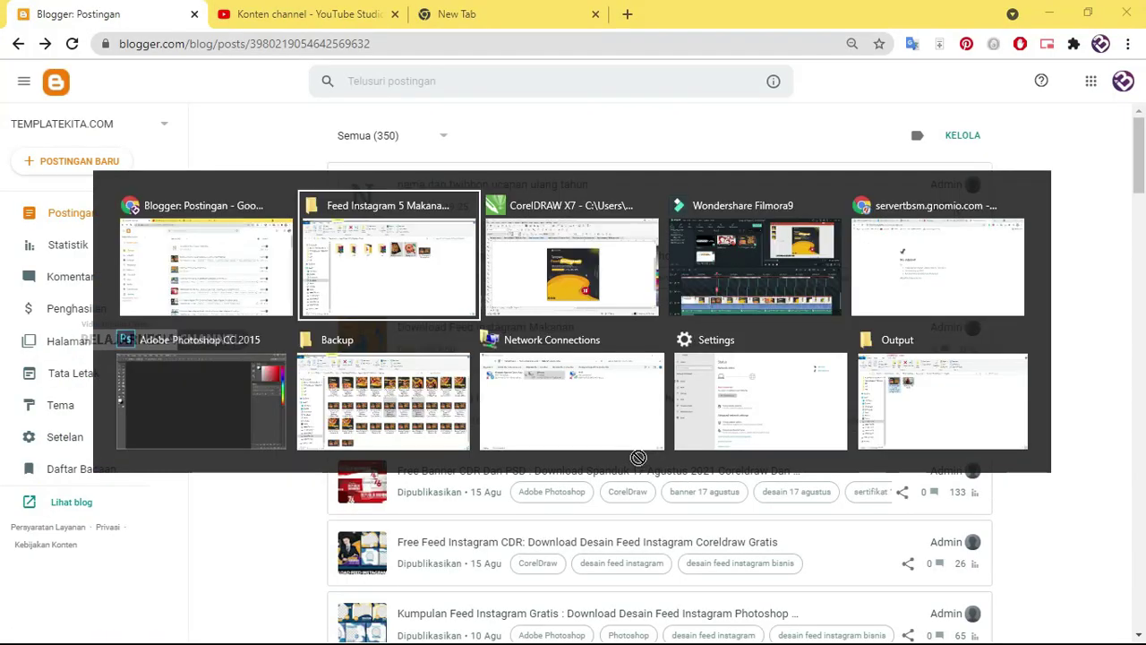
key("alt+Tab")
left_click_drag(638, 457, 697, 358)
Move the sliced pizza aside, then enlarge and tilt the round pizza over the yellow wave.
scroll(819, 305, "down", 2)
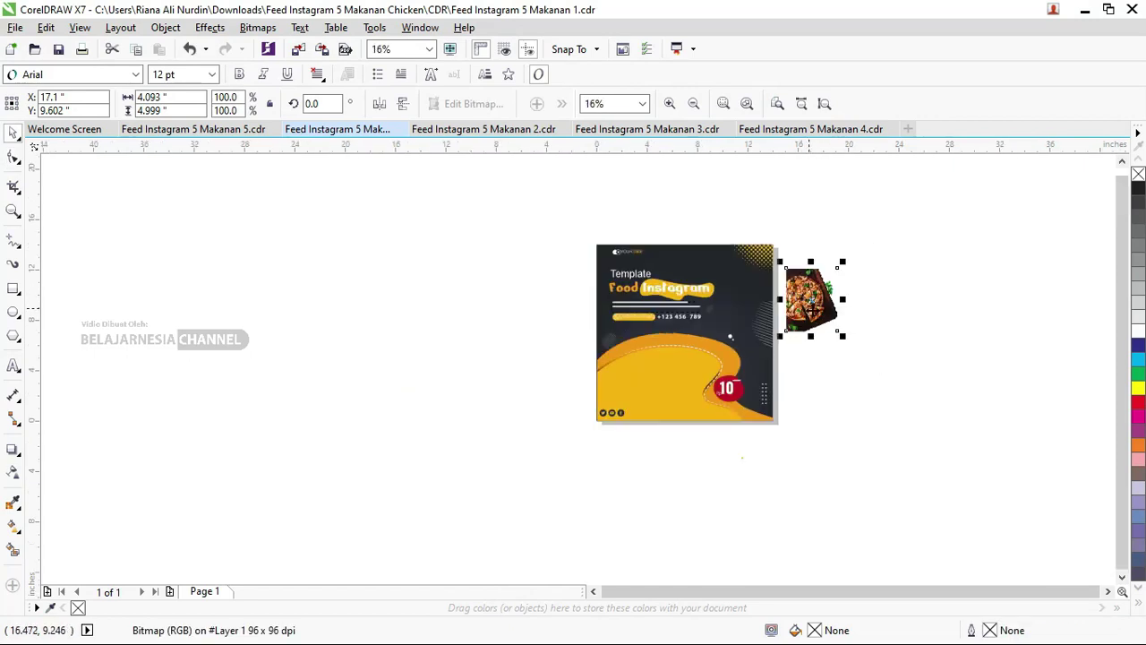
left_click_drag(817, 300, 543, 334)
left_click(817, 297)
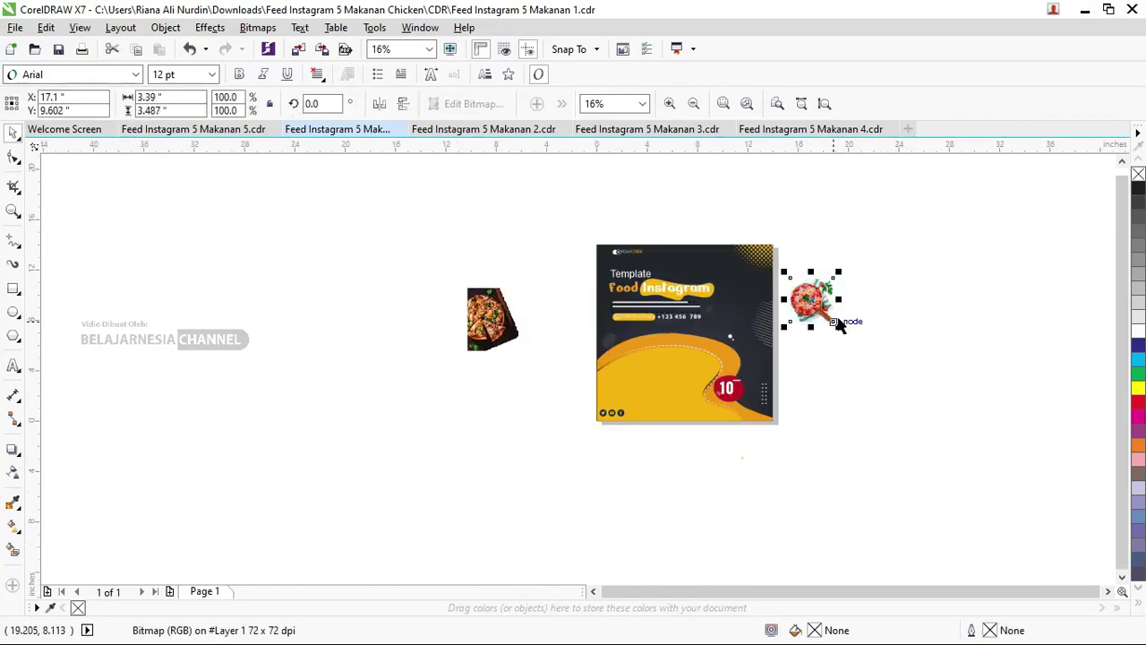
left_click_drag(845, 321, 931, 446)
left_click_drag(828, 300, 858, 372)
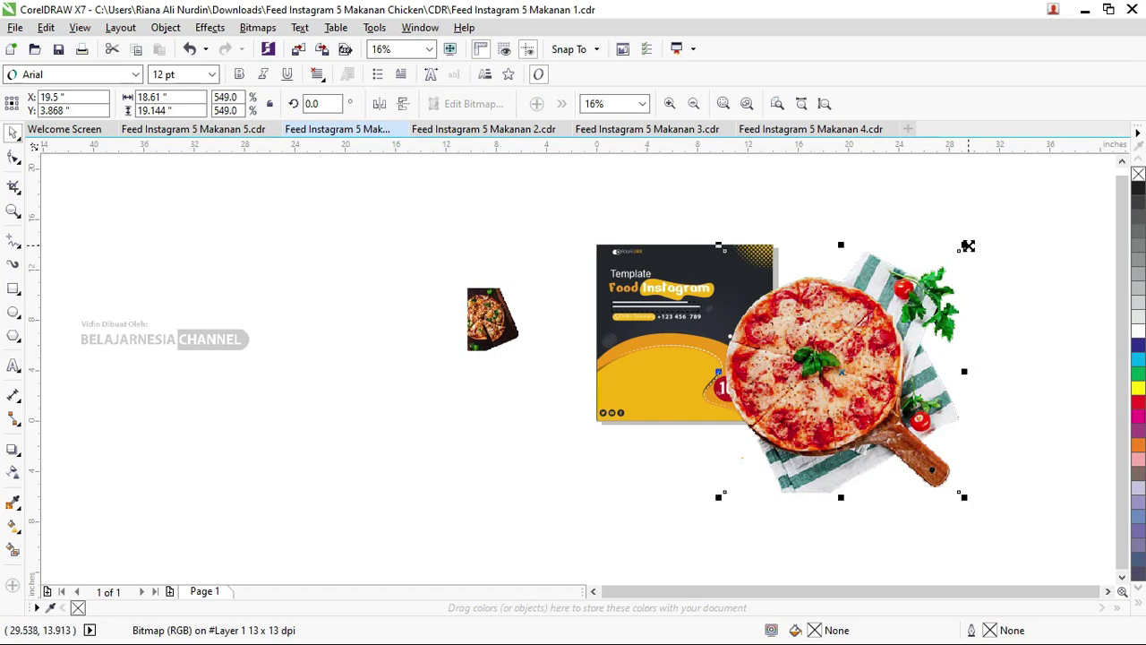
mouse_move(967, 248)
left_mouse_down()
mouse_move(868, 349)
mouse_move(732, 373)
mouse_move(763, 422)
mouse_move(780, 513)
mouse_move(714, 524)
left_mouse_up()
left_click(689, 369)
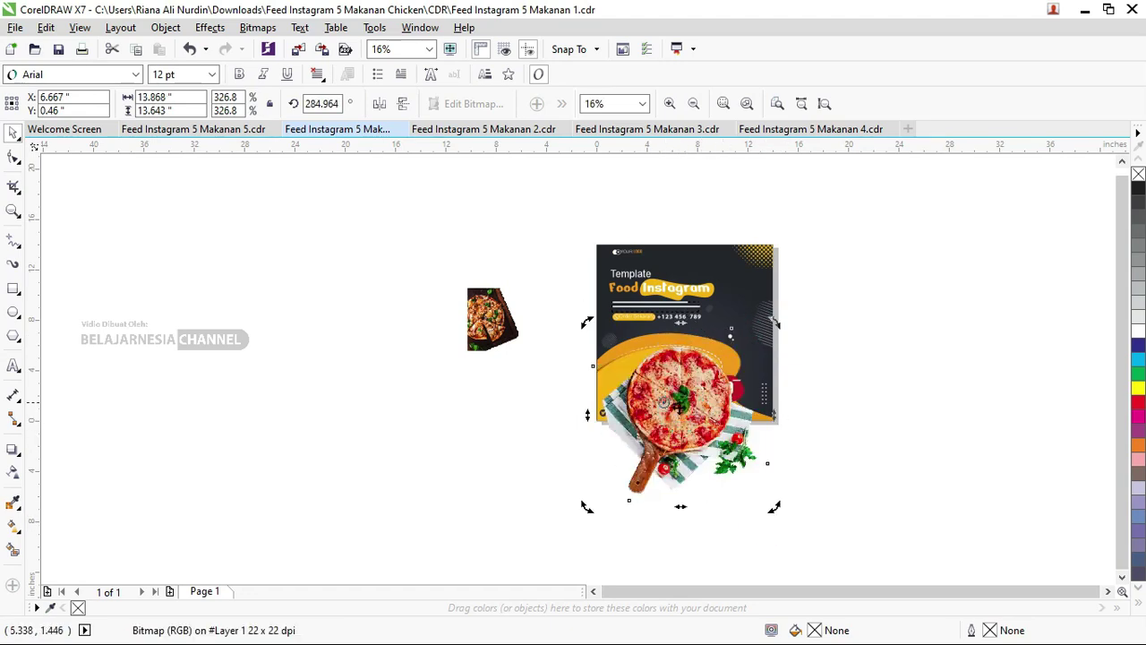
left_click_drag(693, 422, 677, 413)
Shrink the round pizza photo to 177.9% and nudge it into place.
left_click(696, 354)
left_click_drag(759, 313, 716, 356)
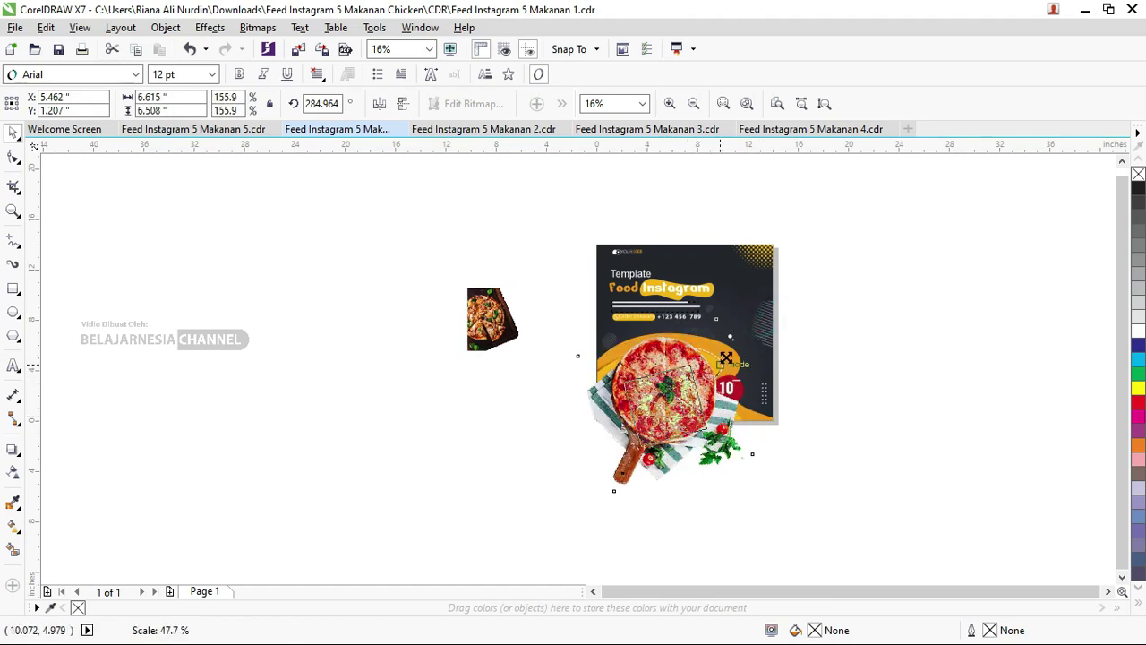
left_click(662, 387)
scroll(662, 387, "left", 1)
scroll(680, 387, "left", 1)
scroll(724, 387, "up", 2)
left_click_drag(723, 386, 731, 353)
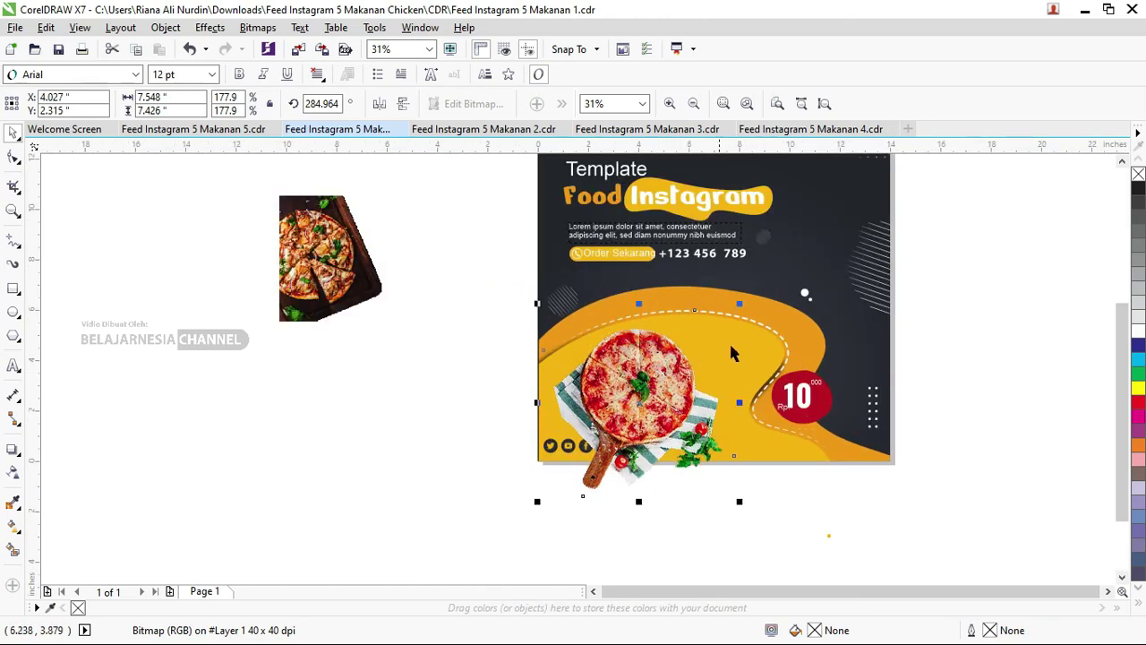
Rotate the pizza to about 263°, enlarge it to 195.6%, then adjust to about 274°.
left_click(656, 344)
left_click_drag(736, 310, 758, 363)
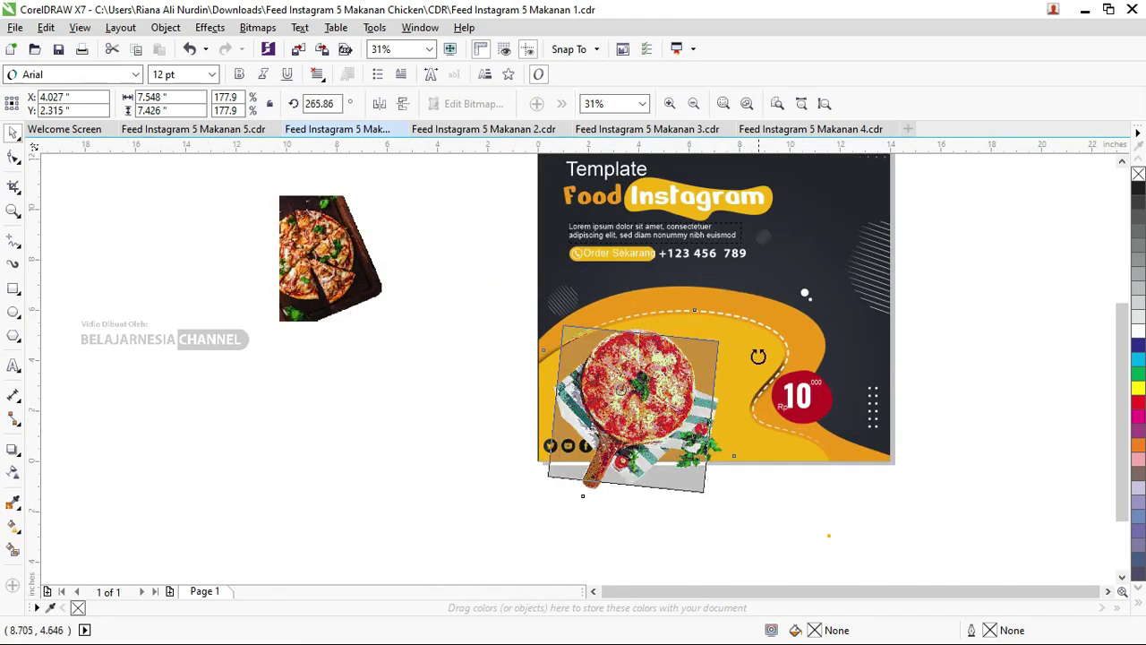
left_click(660, 376)
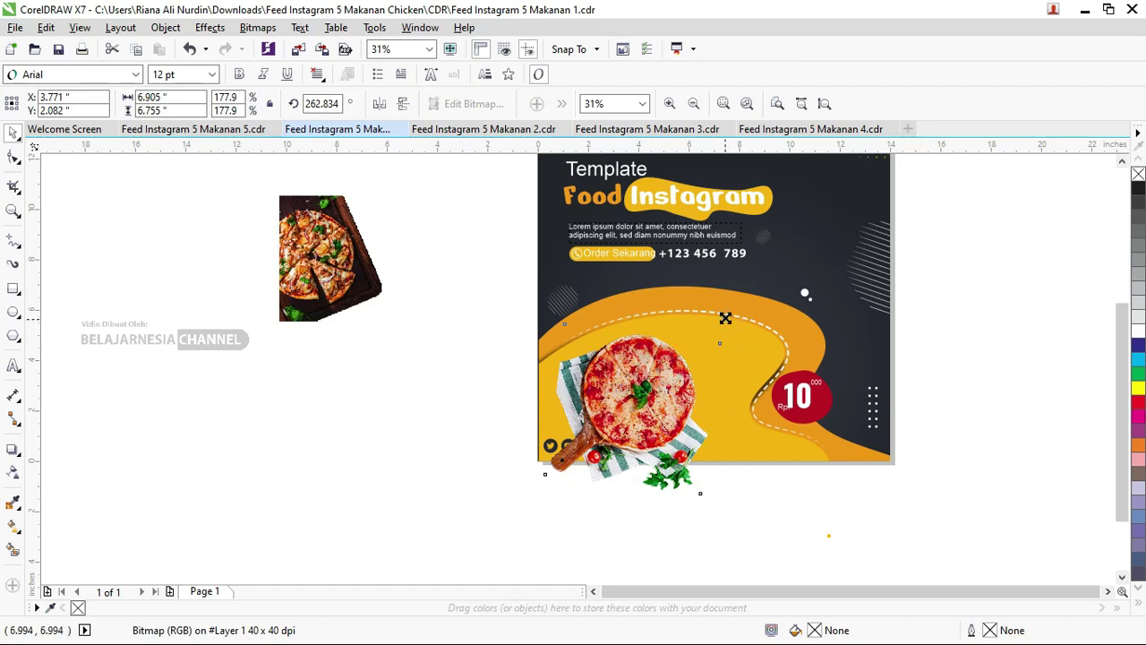
left_click_drag(725, 317, 744, 299)
left_click_drag(744, 358, 746, 371)
left_click(710, 359)
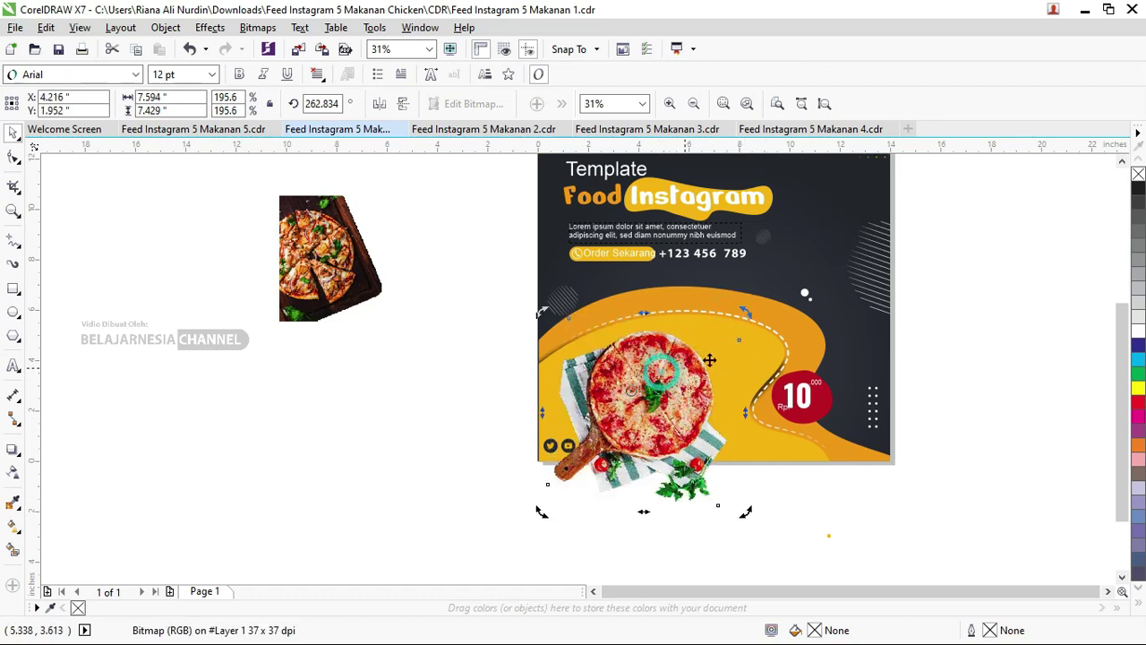
left_click_drag(749, 313, 739, 298)
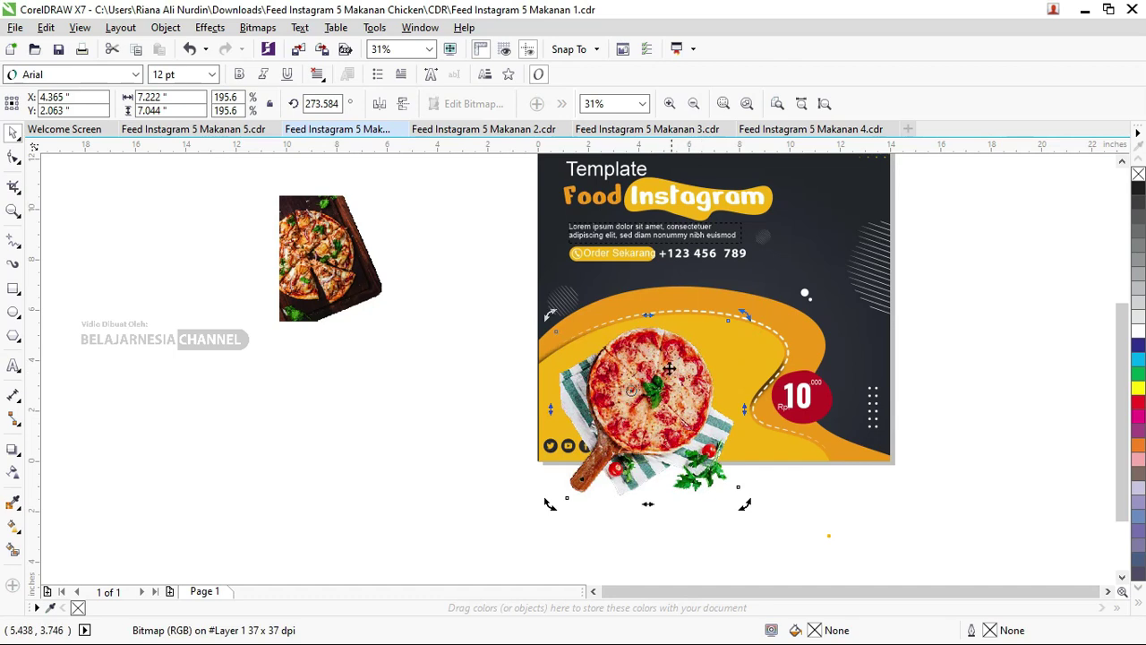
Enlarge the pizza photo to 229.1% and settle it up-left within the yellow wave.
left_click(940, 386)
left_click(670, 412)
mouse_move(672, 418)
left_mouse_down()
mouse_move(667, 408)
mouse_move(674, 417)
left_mouse_up()
left_click(956, 401)
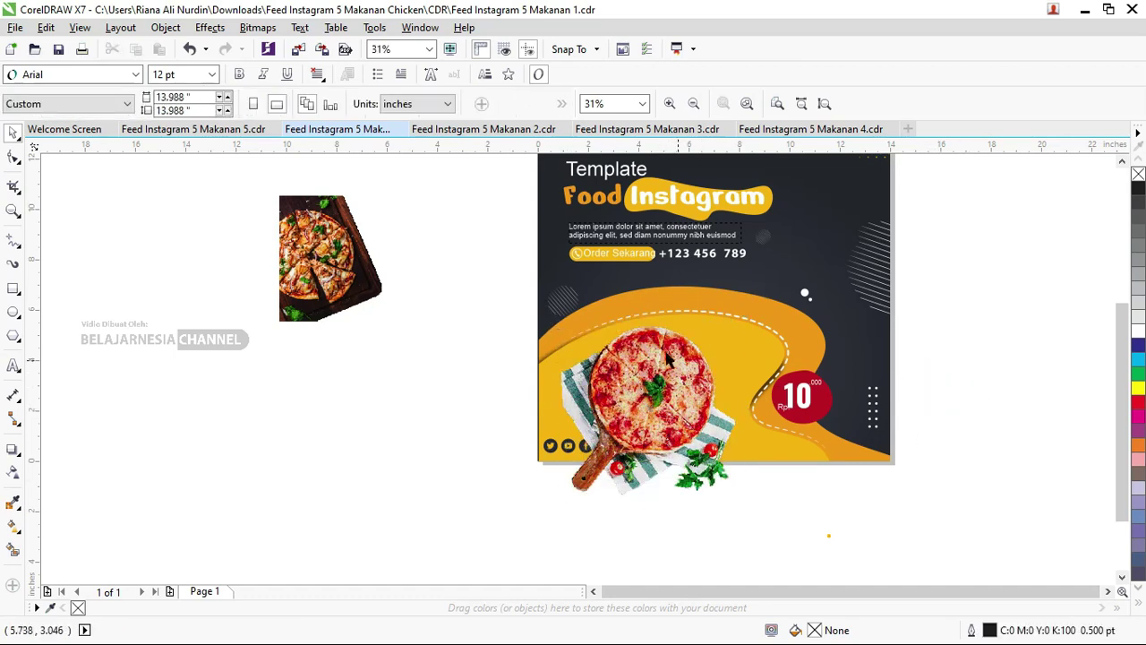
left_click(672, 380)
left_click_drag(748, 314, 761, 298)
left_click_drag(658, 349, 653, 370)
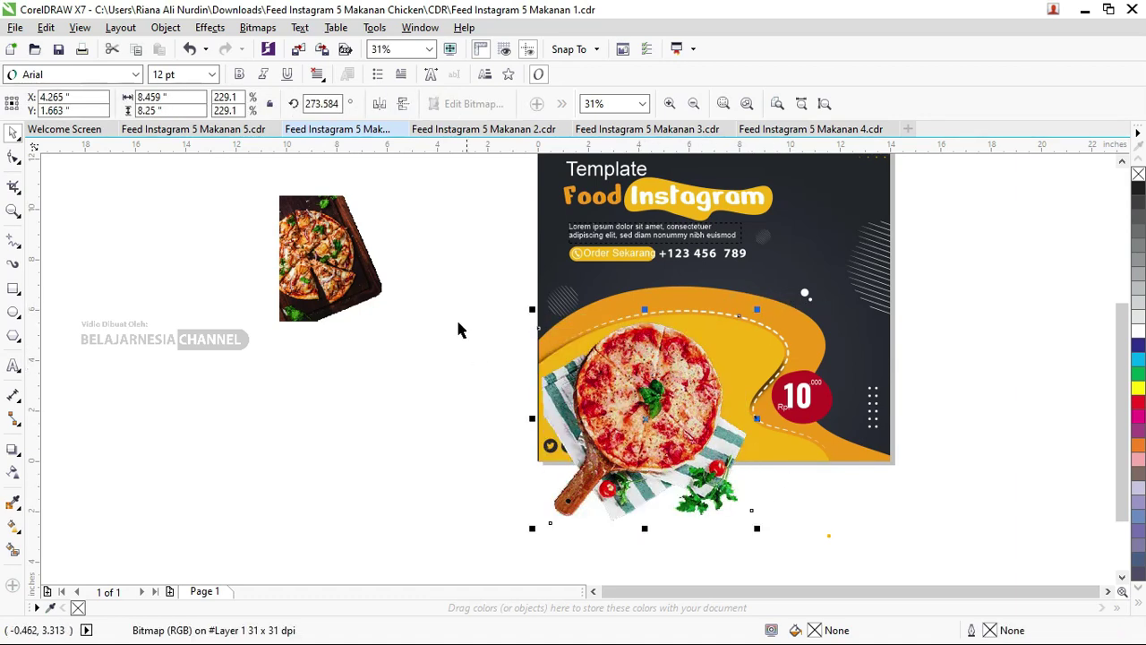
Crop the pizza photo's bottom nodes to the page edge, then shift the photo right.
left_click(14, 157)
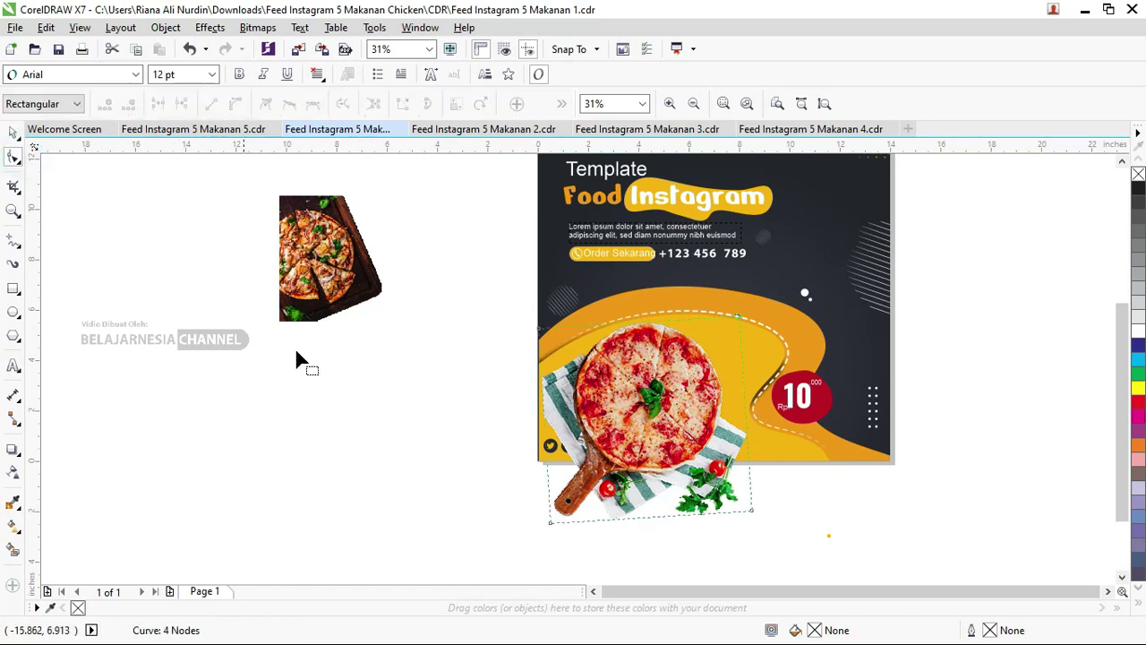
left_click(548, 519)
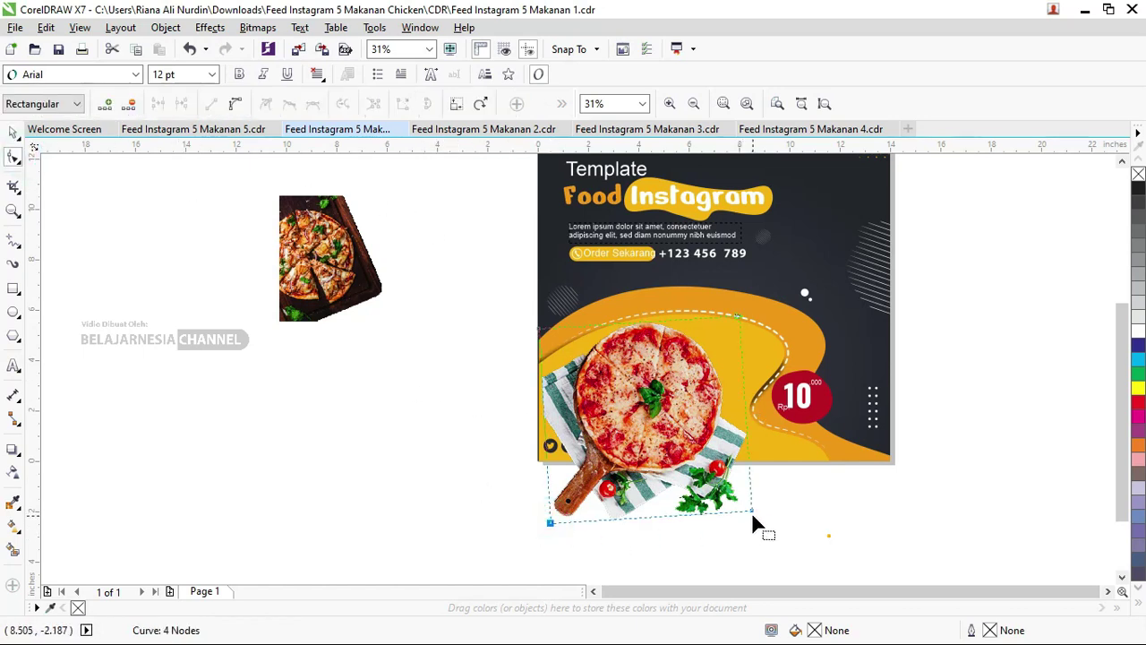
left_click_drag(751, 511, 750, 503)
key("ctrl+z")
left_click_drag(549, 524, 538, 462)
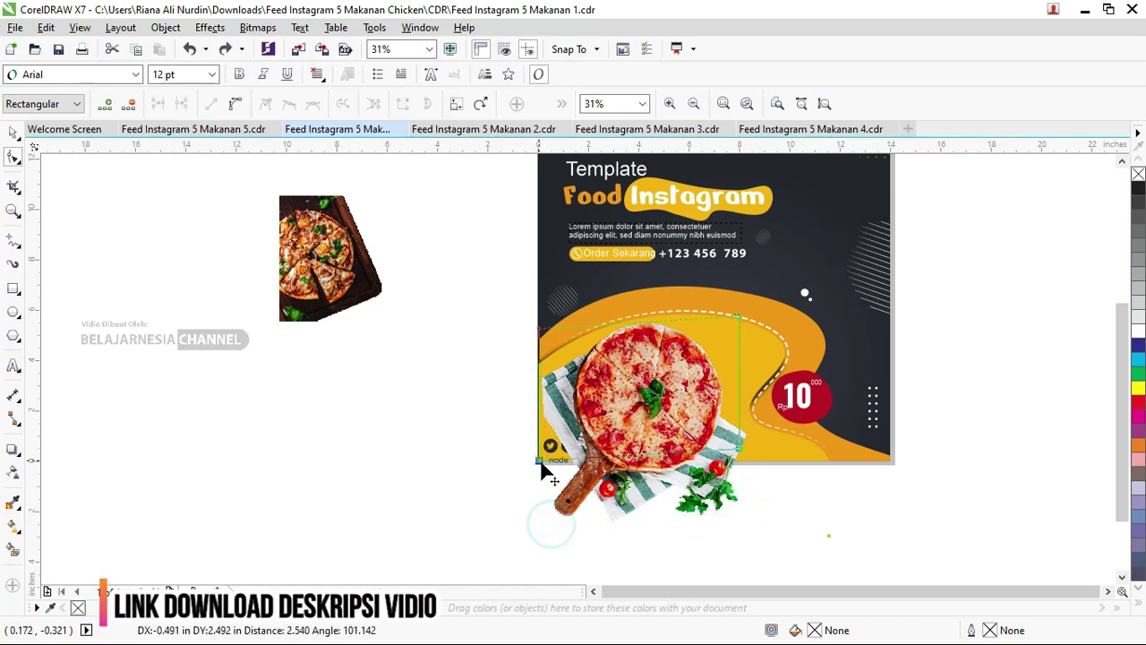
left_click_drag(736, 459, 740, 483)
left_click(548, 450)
key("space")
left_click(173, 265)
left_click_drag(570, 400, 618, 403)
Bring the social media icons group to the front of the page, ahead of the pizza photo.
left_click(564, 448)
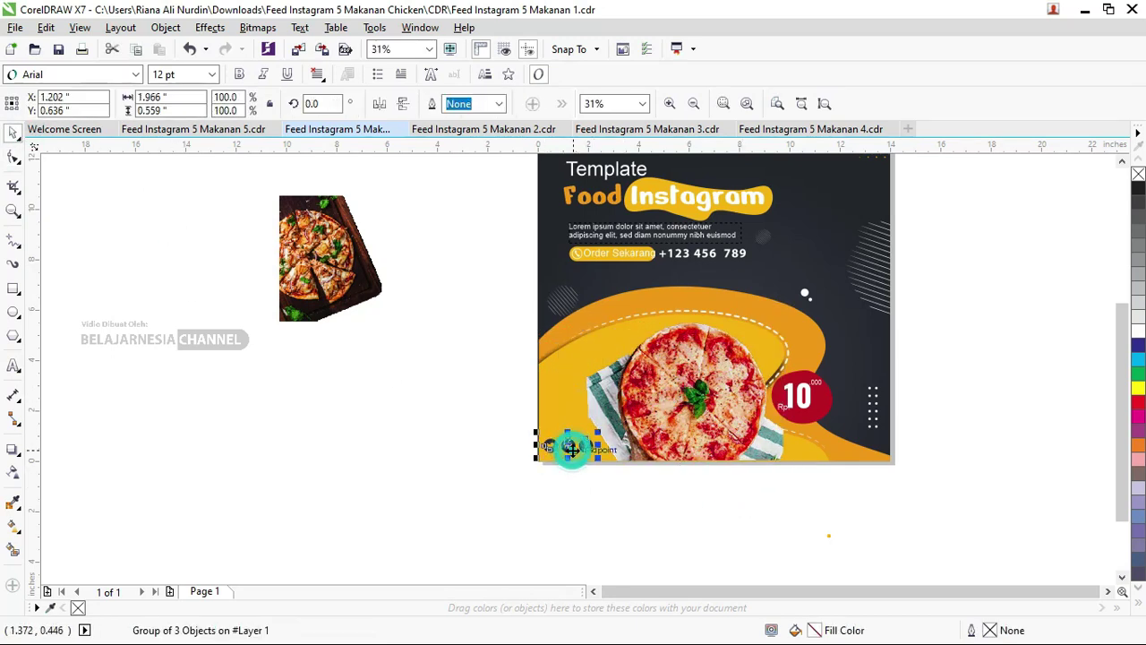
right_click(574, 453)
mouse_move(627, 282)
left_click(821, 283)
Reposition and rescale the round pizza photo, then marquee-select the square pizza photo.
left_click(642, 408)
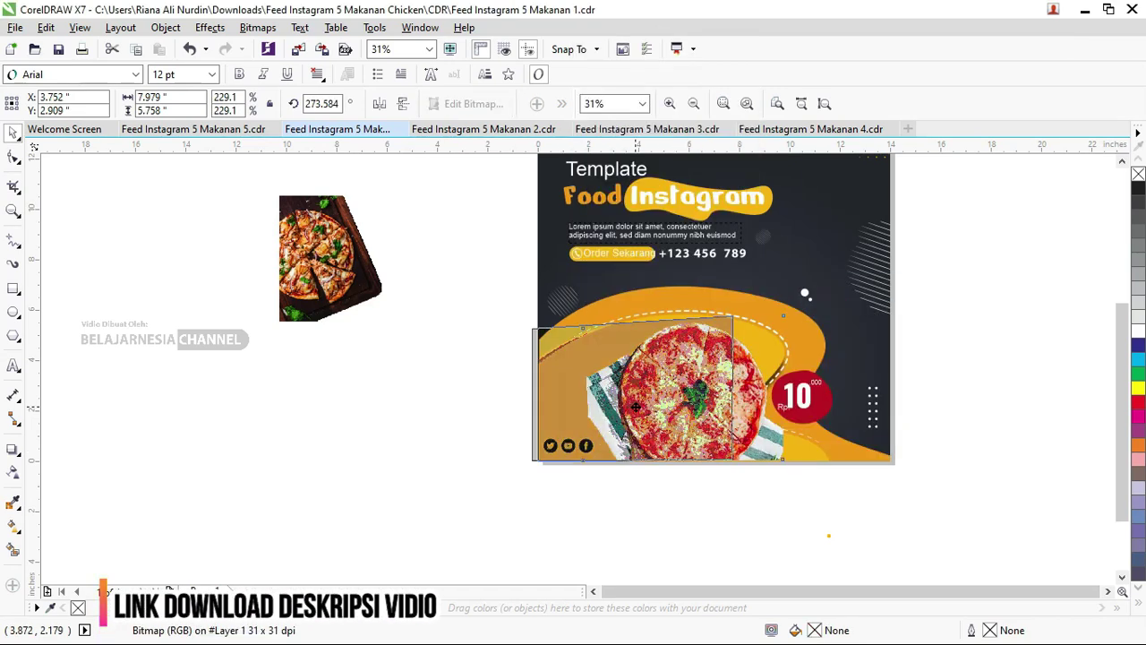
left_click_drag(642, 408, 641, 408)
left_click(671, 548)
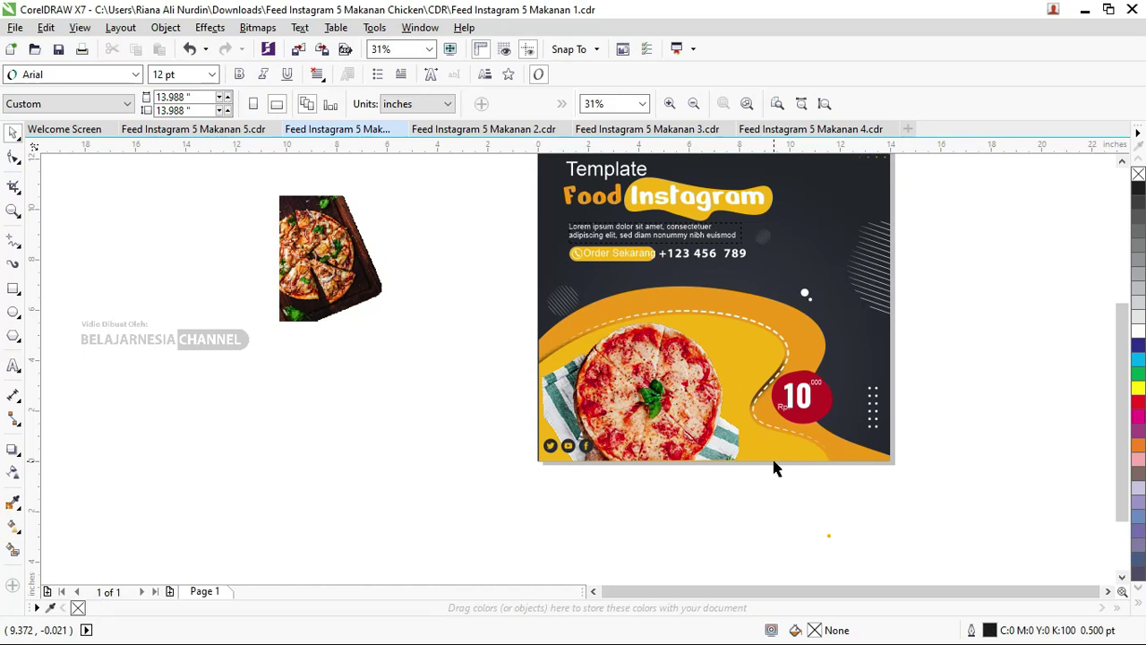
left_click(598, 429)
left_click_drag(747, 309, 773, 291)
key("ctrl+z")
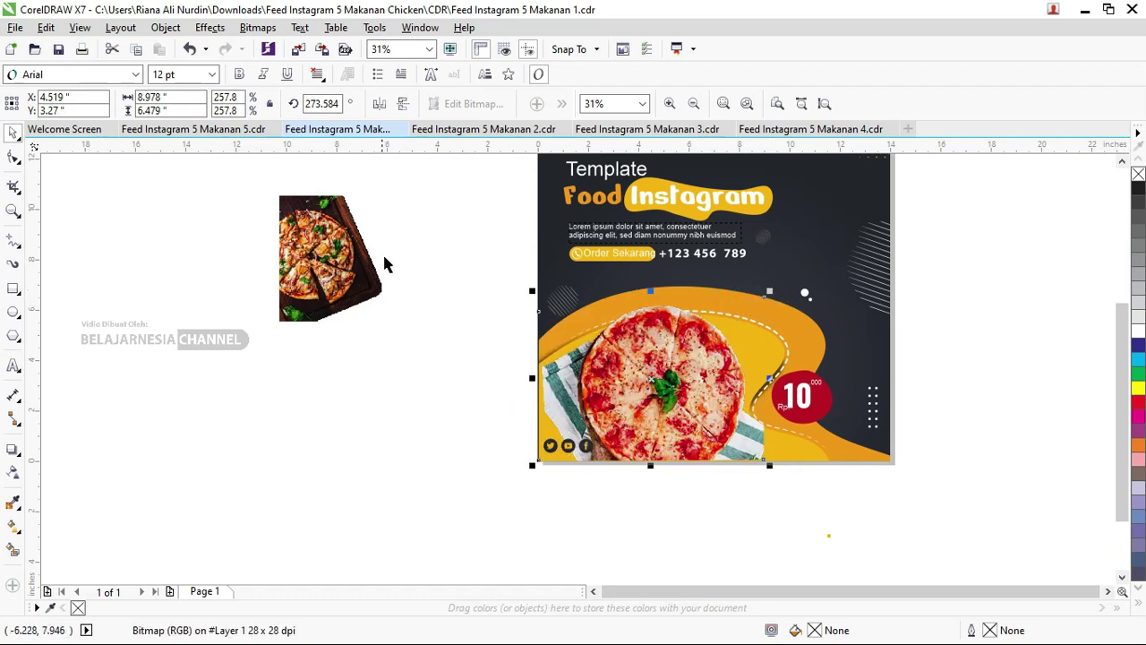
left_click_drag(381, 188, 289, 340)
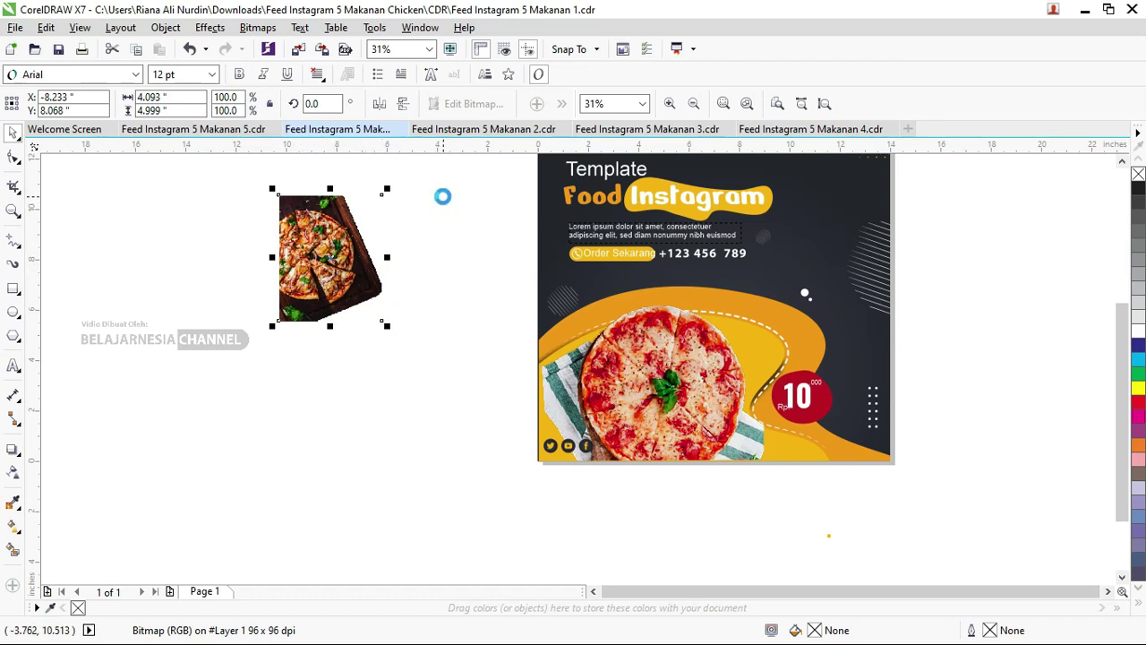
Paste the square pizza photo into Feed Instagram 5 Makanan 2 and place it right of the design.
left_click(474, 129)
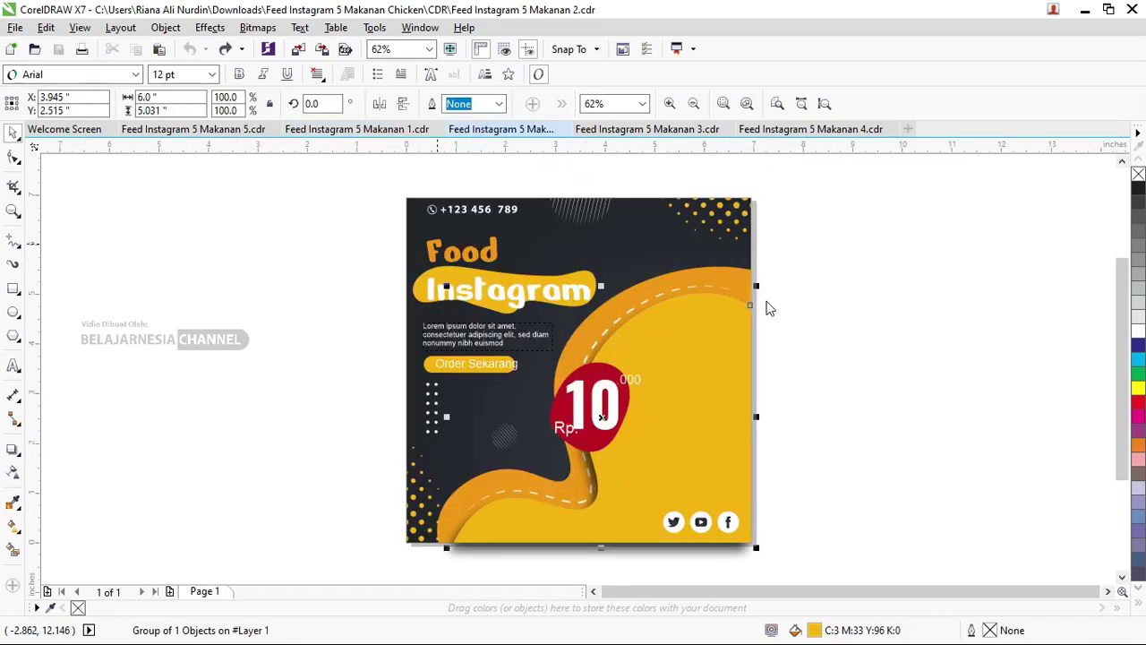
left_click(837, 299)
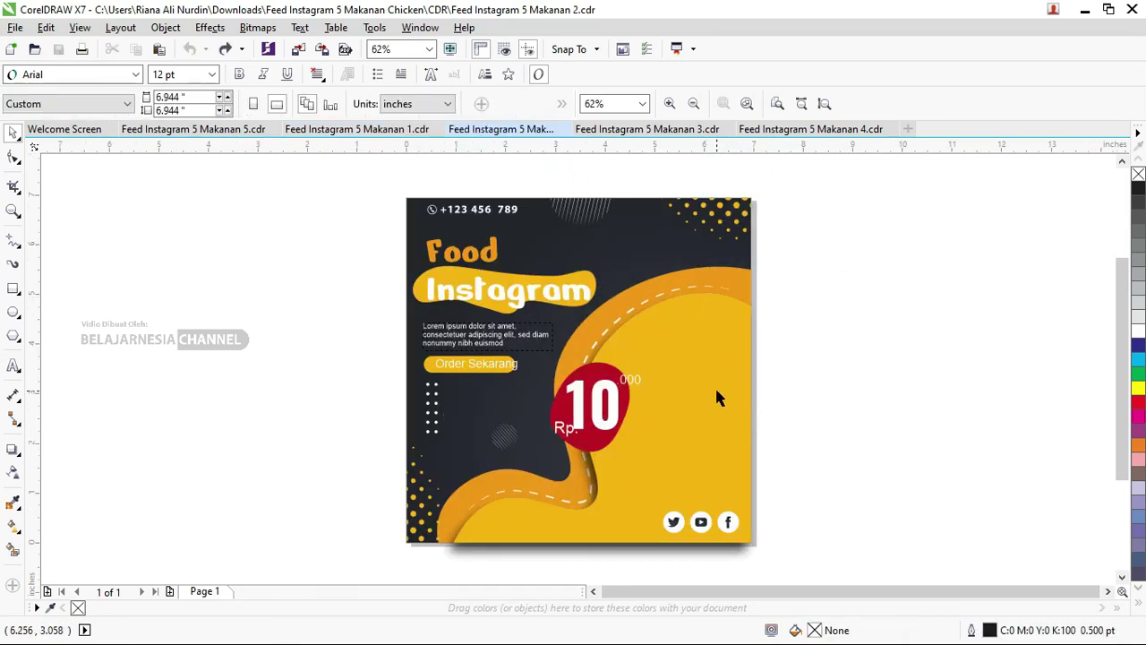
key("ctrl+v")
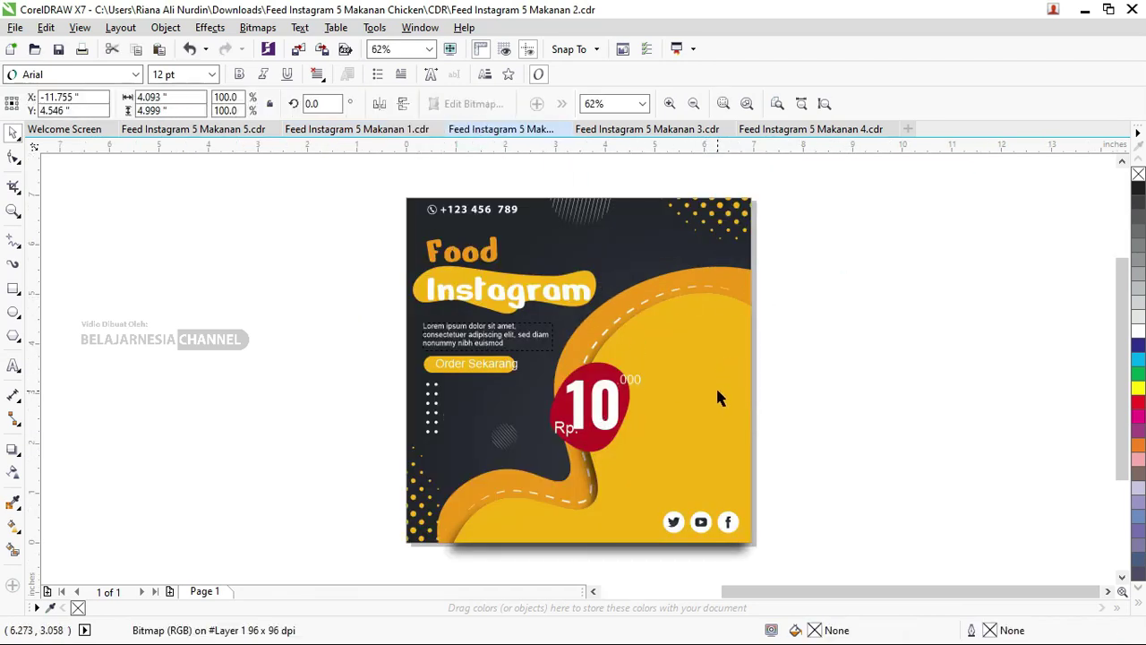
scroll(591, 371, "down", 2)
scroll(590, 371, "down", 2)
left_click_drag(403, 359, 707, 375)
Zoom in on the design and pasted pizza, undoing an accidental move of the yellow wave.
left_click_drag(466, 299, 747, 425)
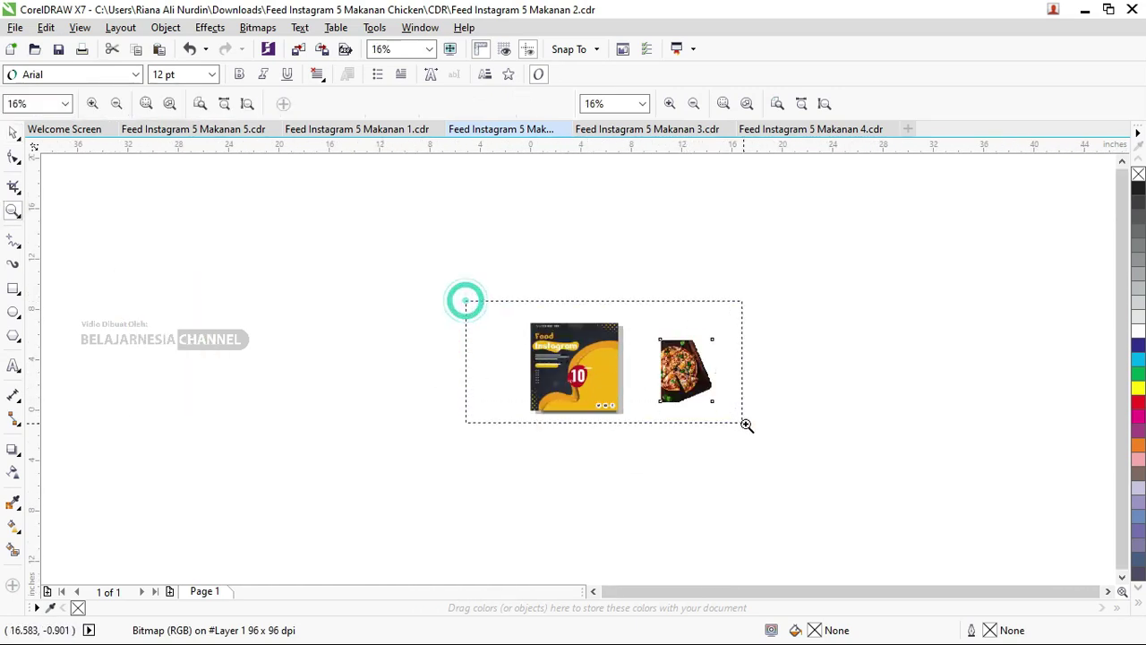
left_click_drag(246, 225, 951, 504)
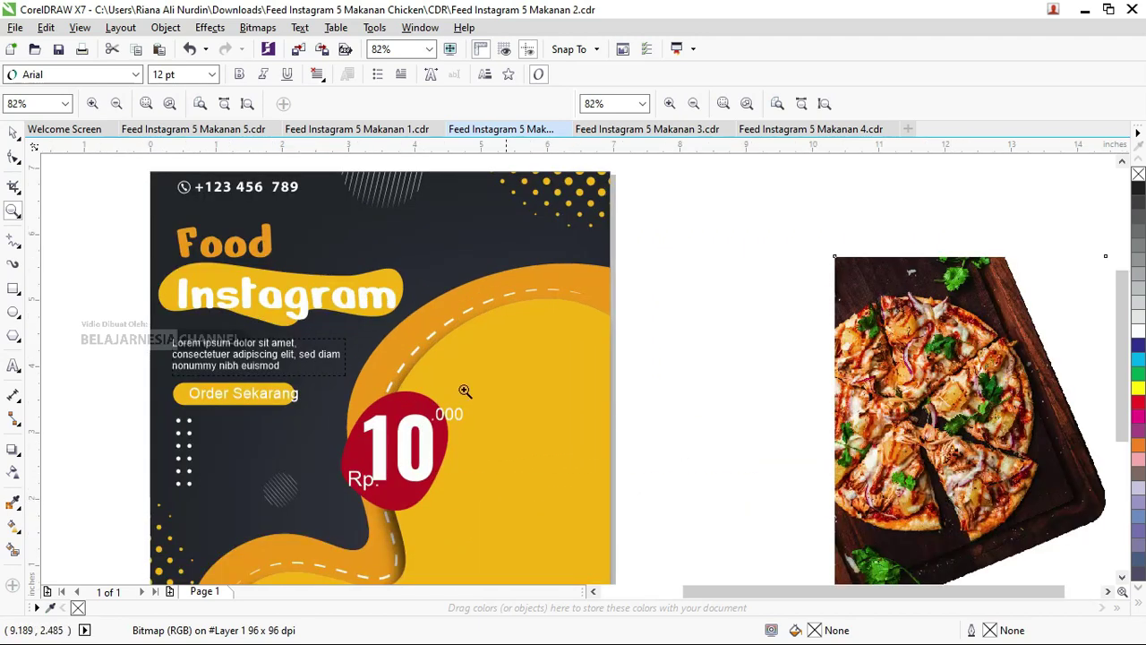
left_click(15, 132)
scroll(711, 341, "down", 2)
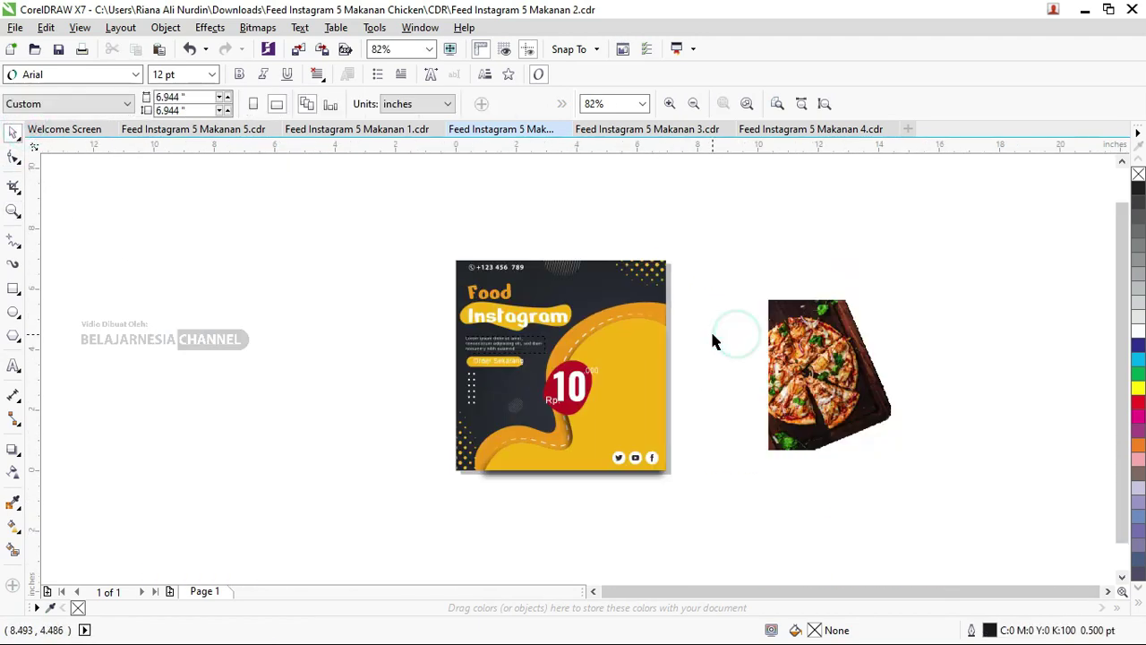
left_click_drag(627, 363, 645, 374)
key("ctrl+z")
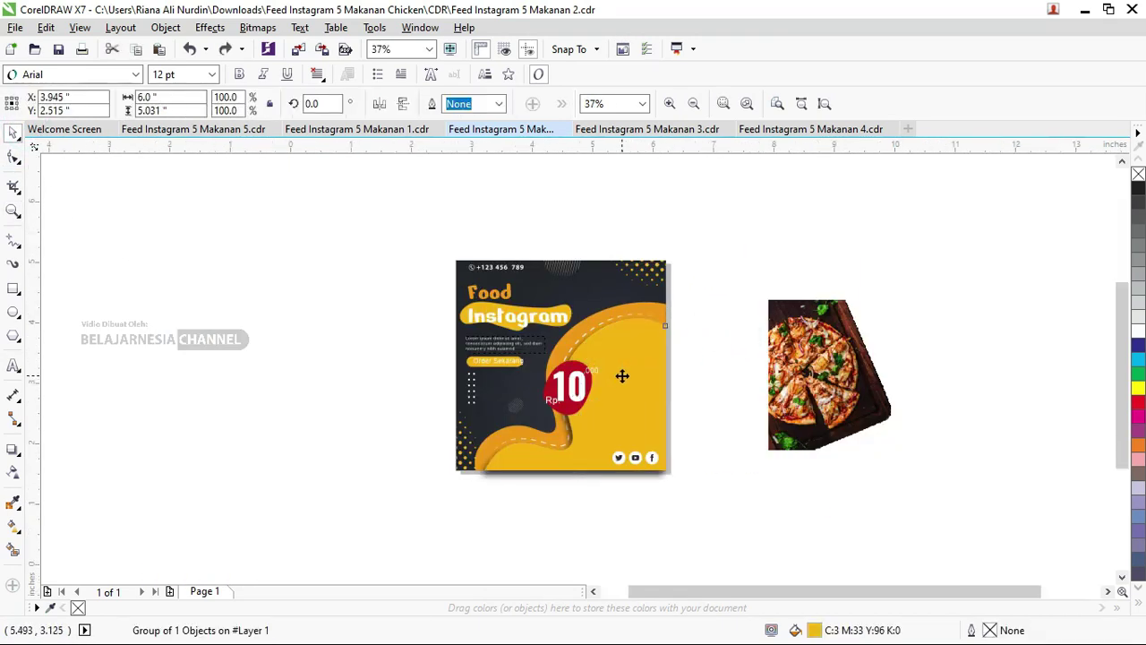
scroll(622, 376, "up", 2)
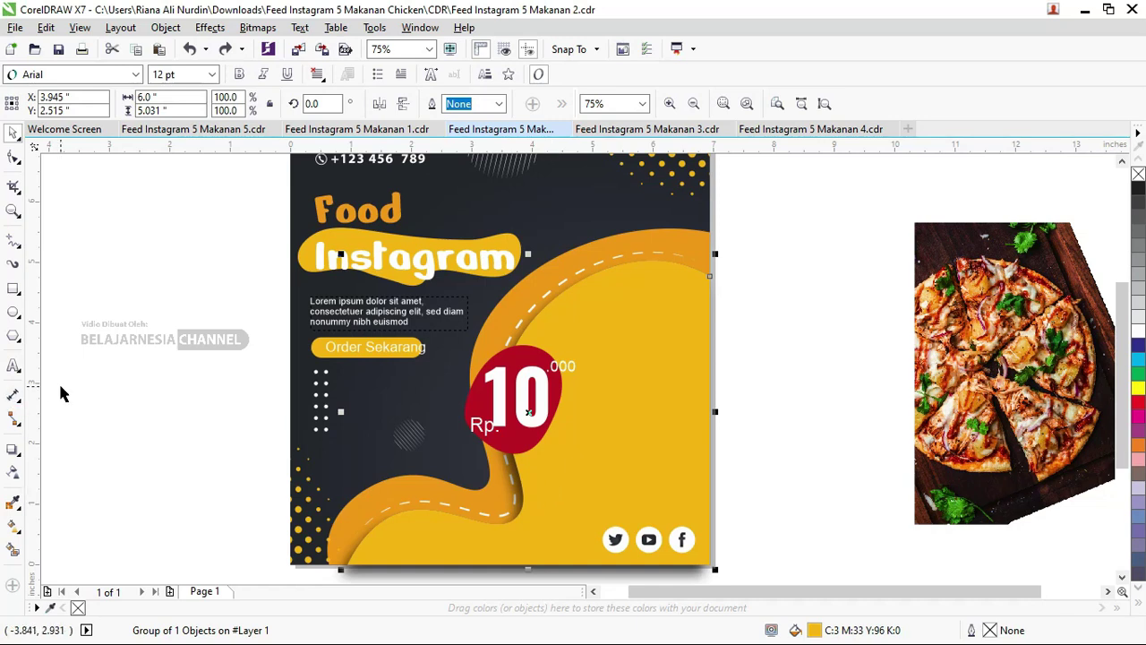
Add an inward contour to the yellow wave and split it, then undo the split.
left_click(16, 448)
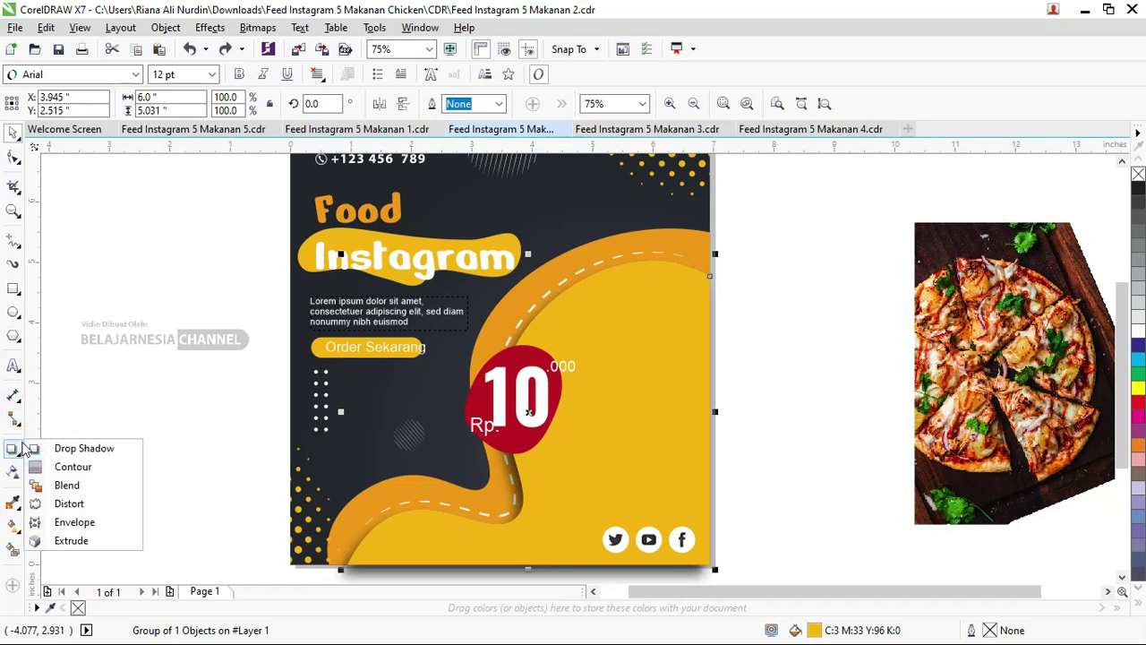
left_click(67, 466)
left_click_drag(706, 412, 705, 492)
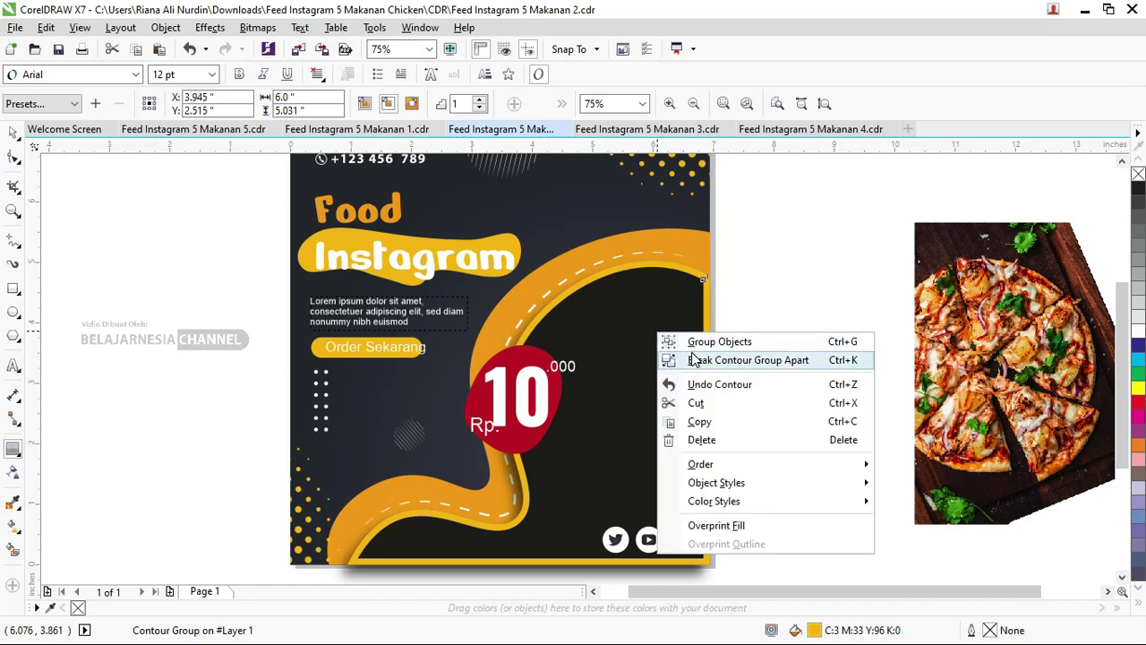
left_click(694, 359)
left_click(13, 157)
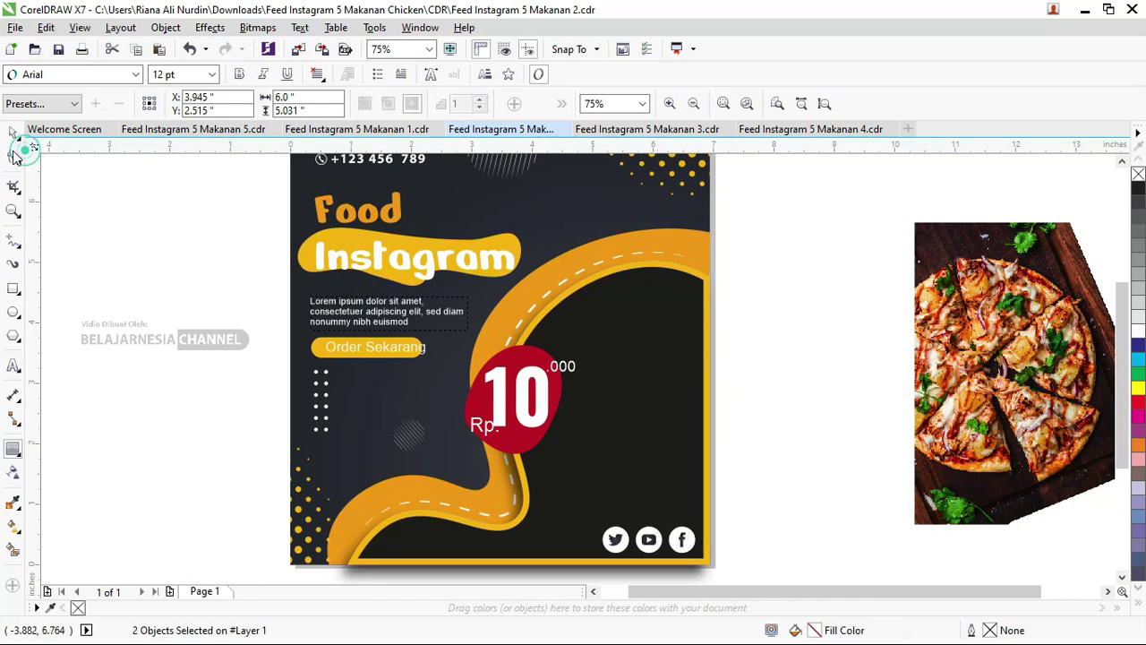
key("ctrl+z")
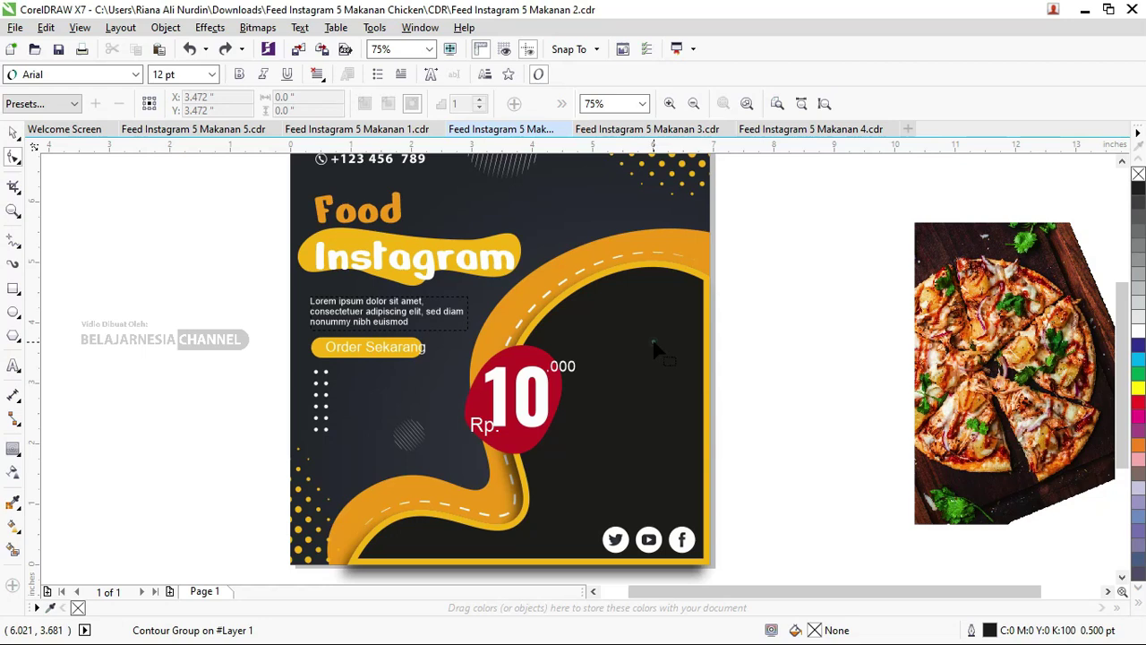
key("ctrl+z")
key("ctrl+shift+z")
Reselect the contour group with the Pick tool and use Break Contour Group Apart.
left_click(14, 132)
left_click(120, 291)
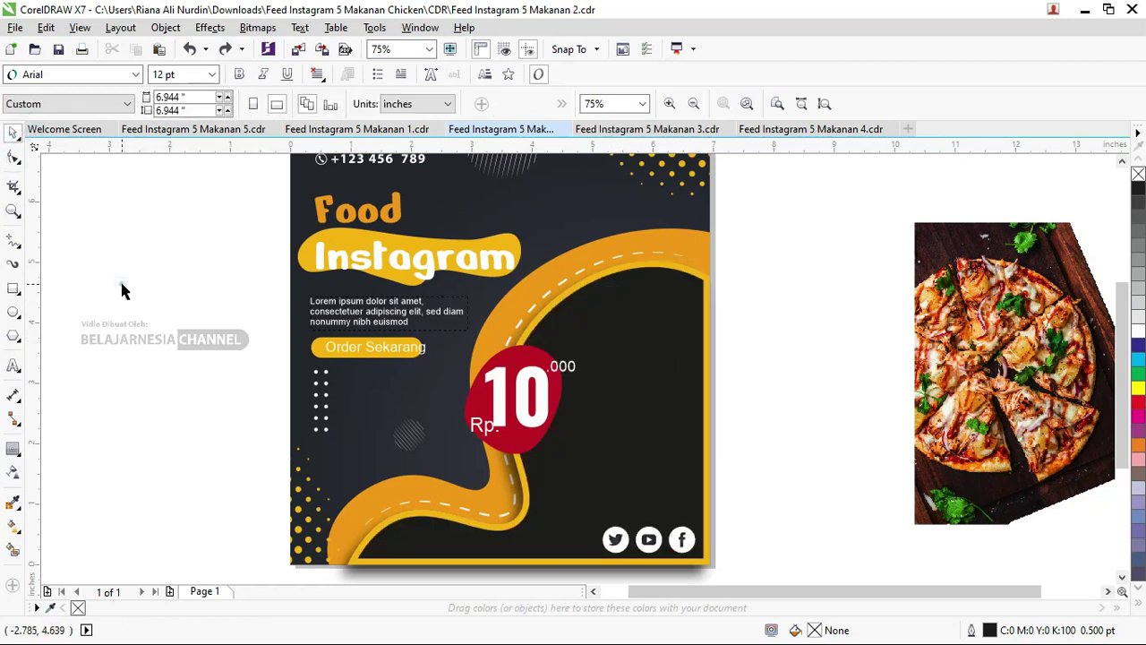
left_click(652, 378)
left_click(14, 450)
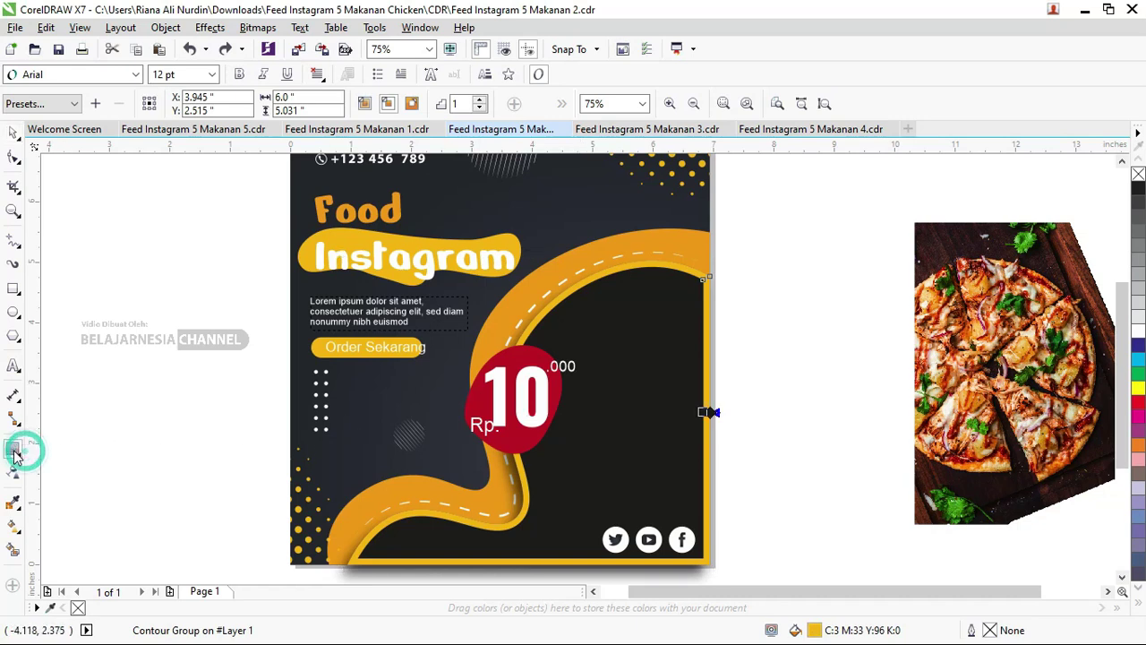
right_click(643, 334)
left_click(701, 362)
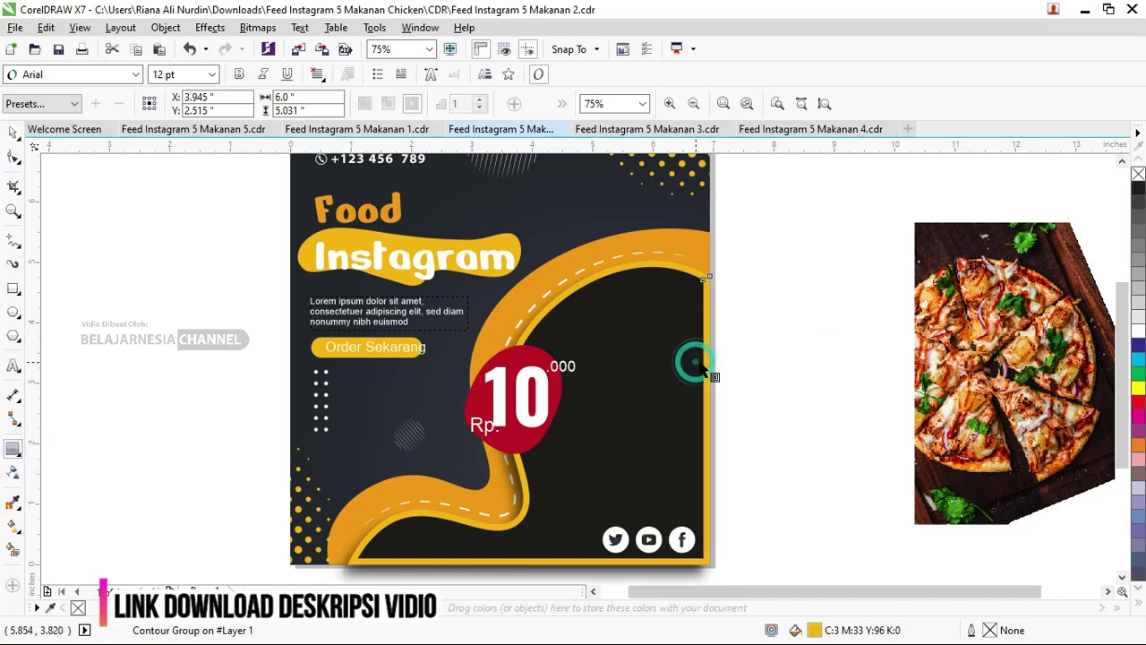
Select the dark curve shape and move the pizza photo closer to the poster.
left_click(13, 132)
left_click(95, 254)
left_click(645, 397)
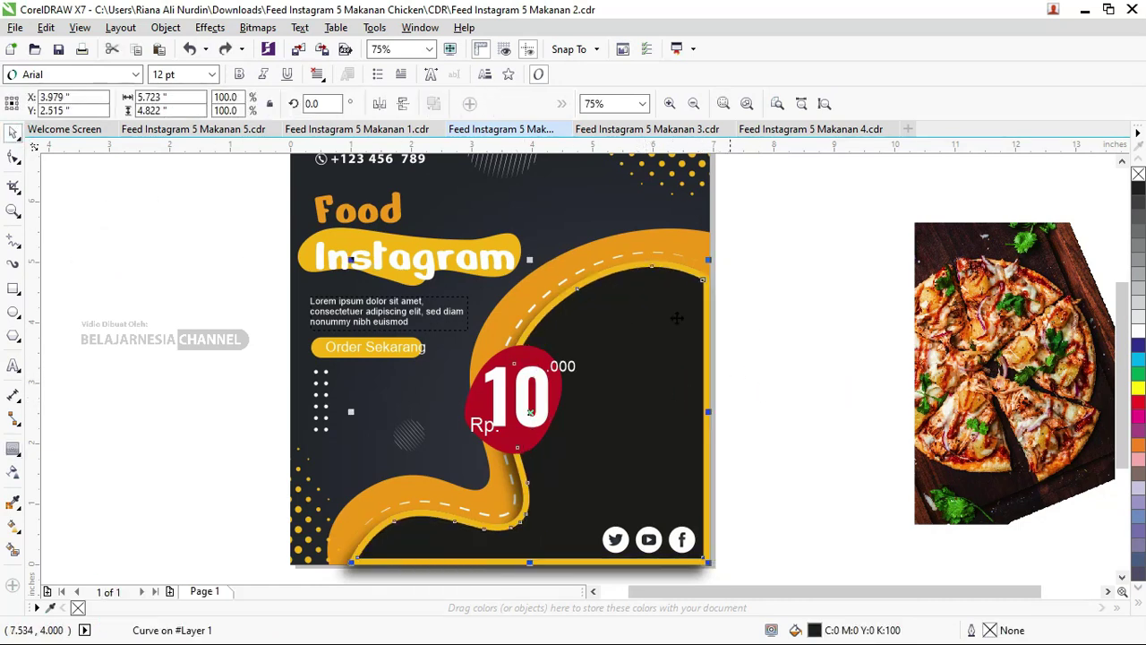
left_click(658, 367)
left_click(952, 312)
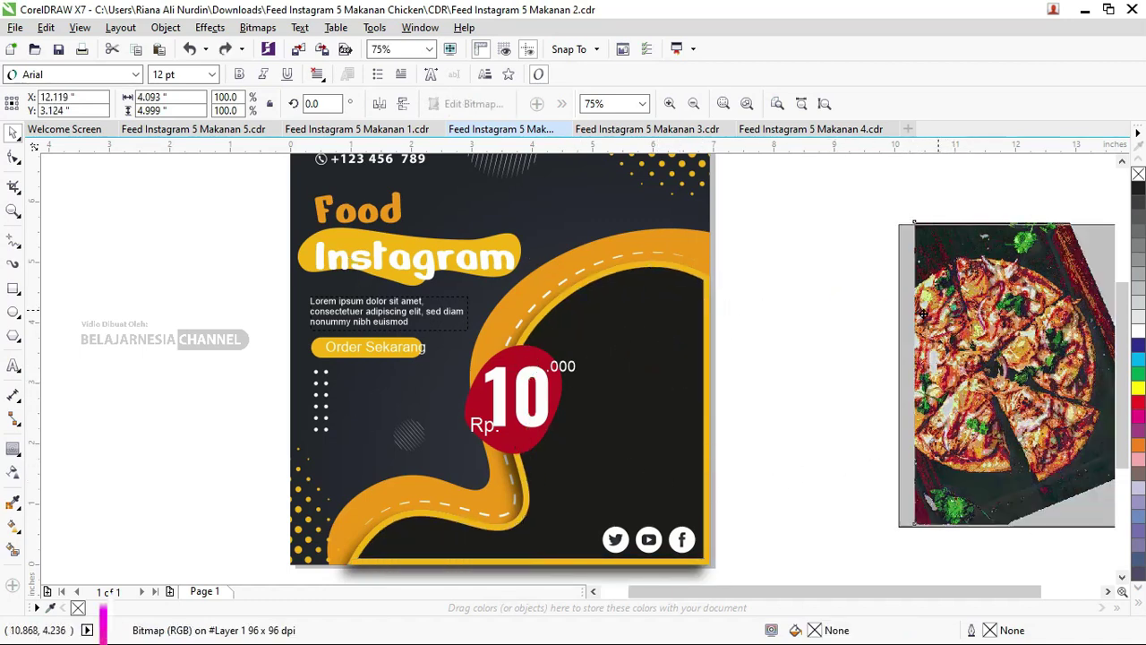
left_click(665, 303)
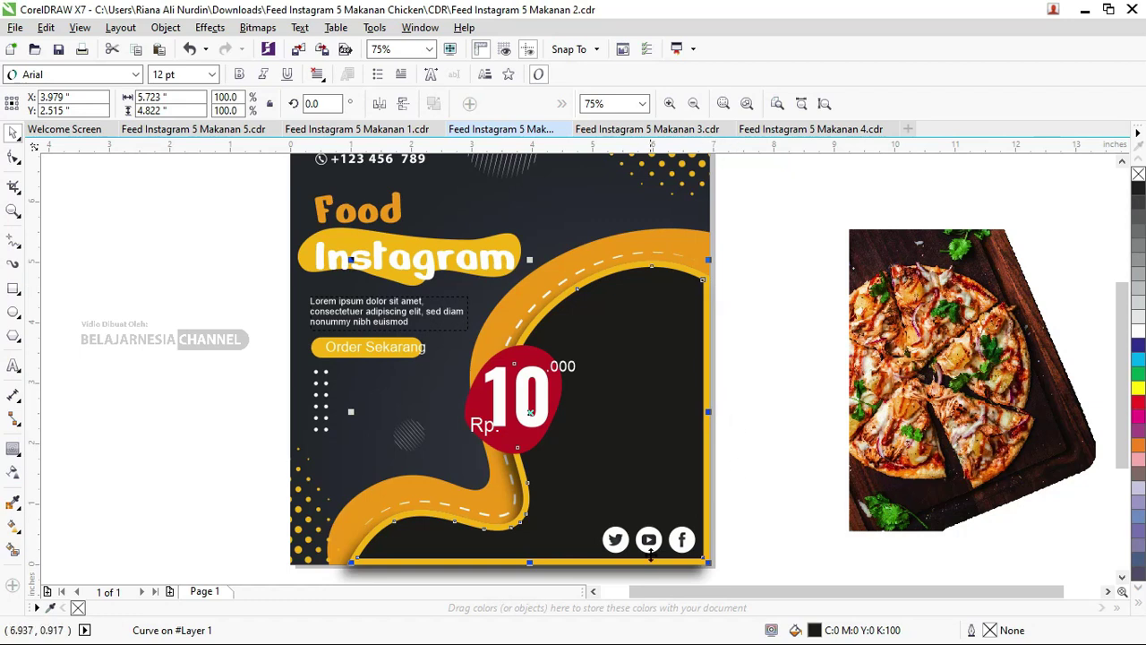
Drag the dark curve's top-right, bottom-right and bottom-left nodes onto the page edges.
left_click(14, 161)
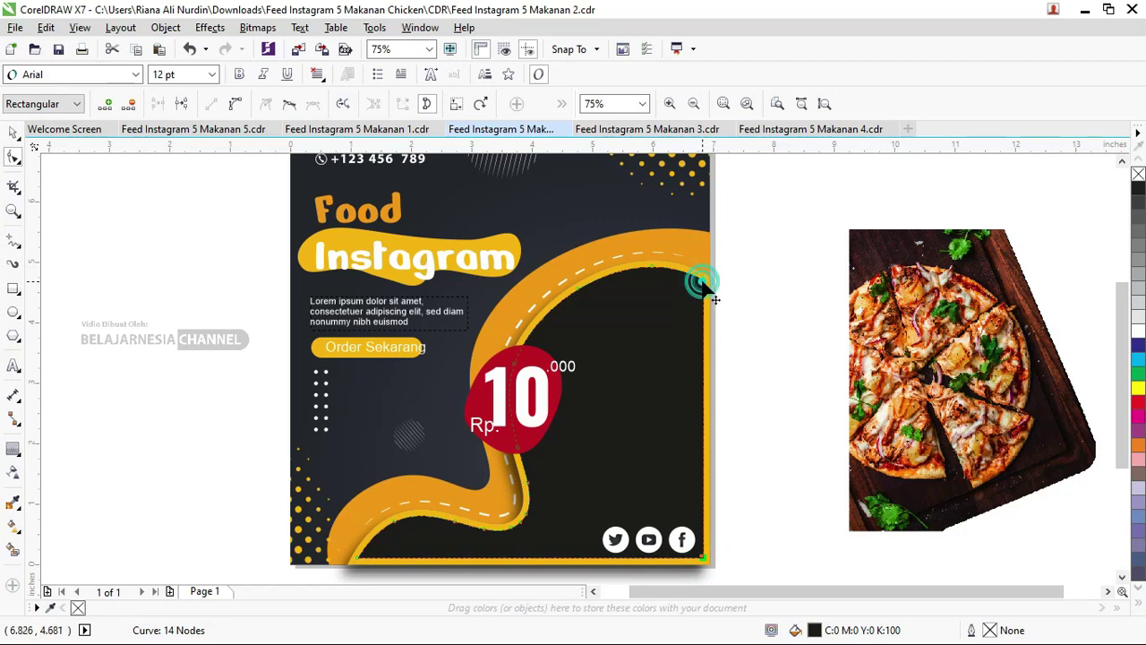
left_click_drag(704, 283, 713, 299)
left_click(711, 562)
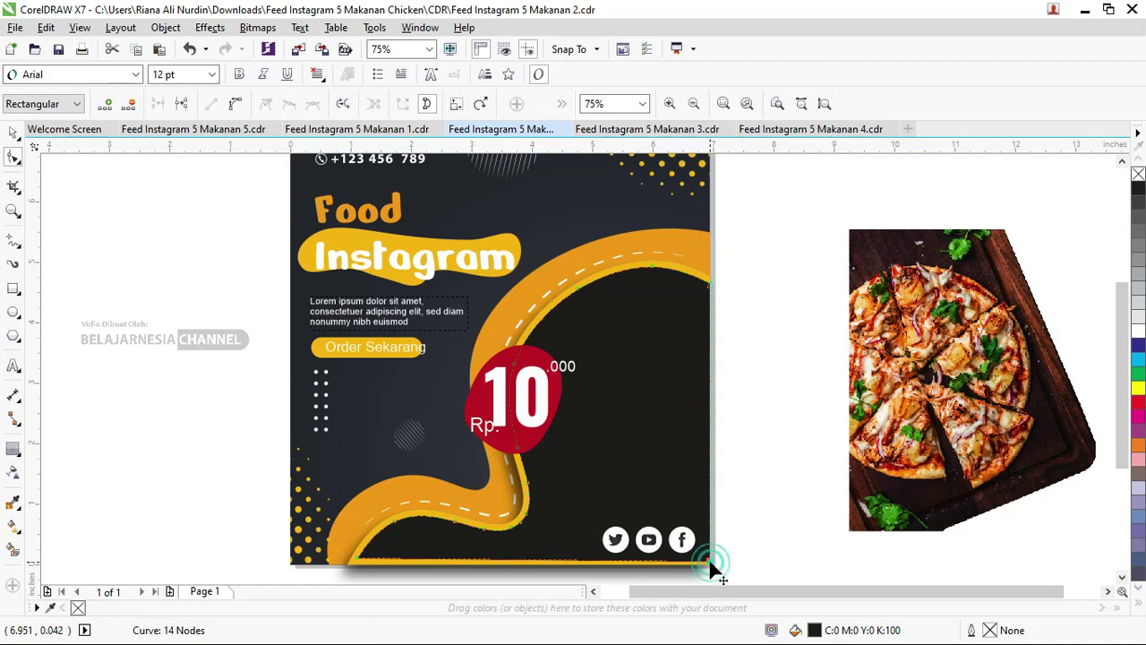
key("ctrl+z")
left_click_drag(710, 561, 710, 565)
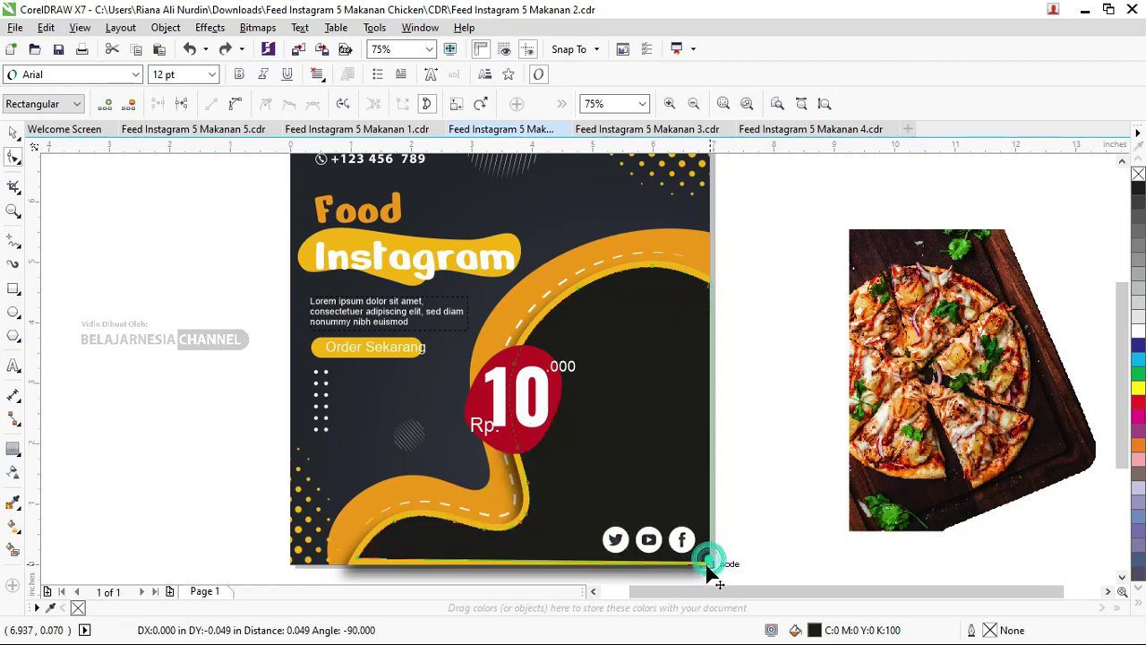
double_click(355, 562)
key("ctrl+z")
left_click_drag(358, 566, 355, 566)
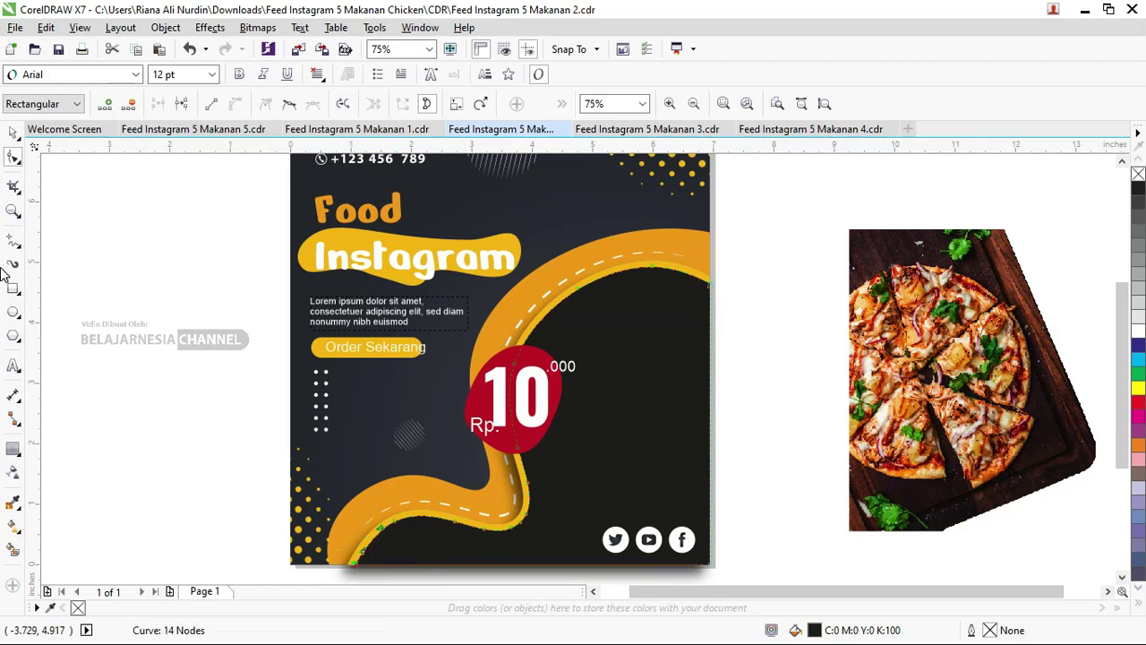
left_click(15, 132)
left_click(80, 223)
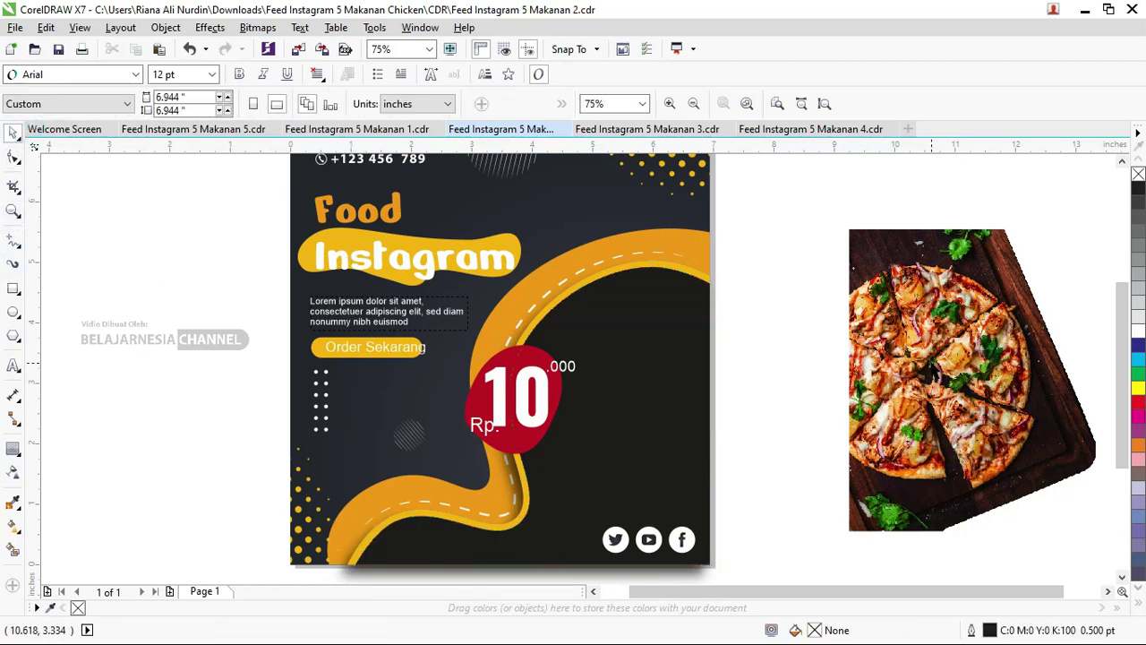
PowerClip the pizza photo inside the dark curve shape.
left_click(930, 365)
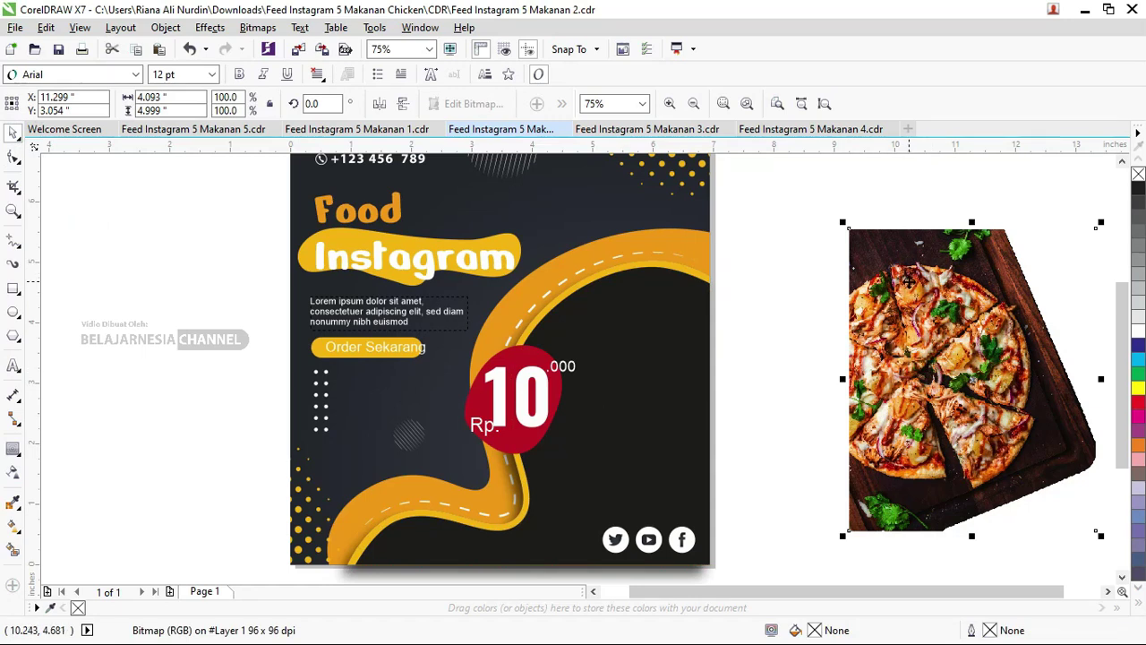
right_click(908, 279)
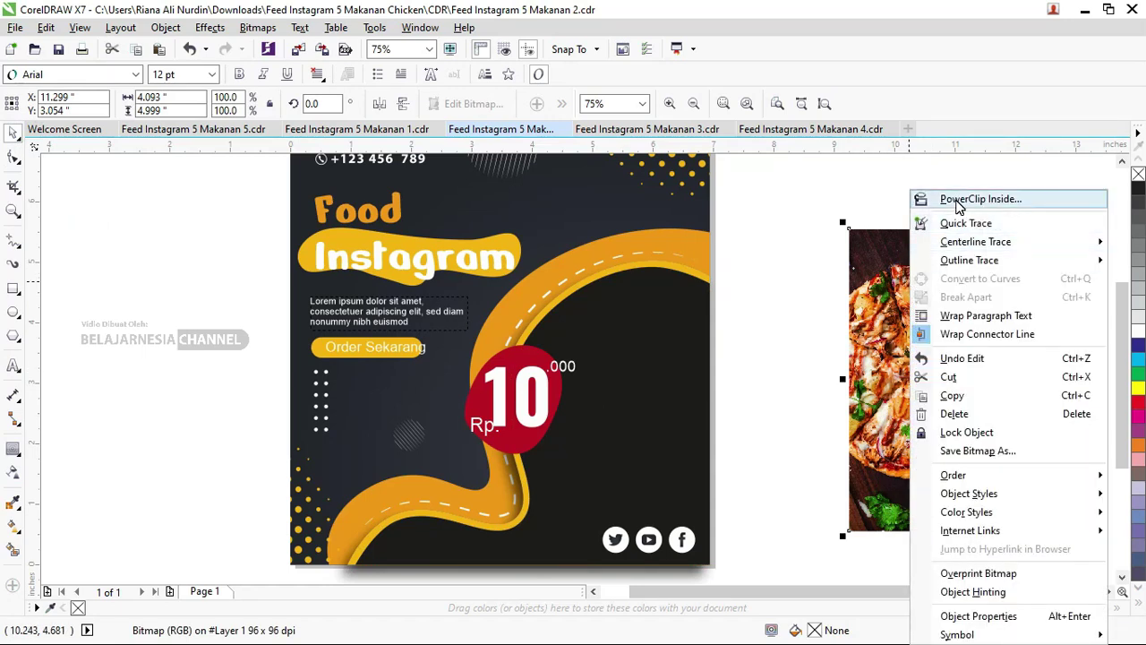
left_click(980, 199)
left_click(650, 340)
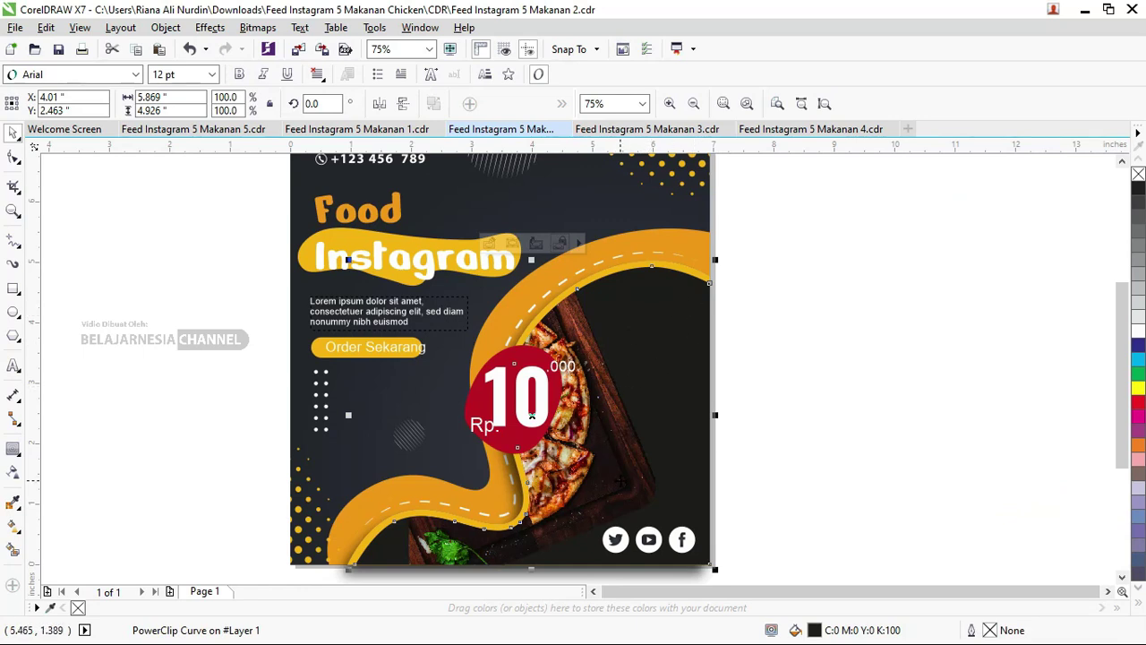
In Edit PowerClip, move the pizza up and right and enlarge it to about 161%.
right_click(620, 403)
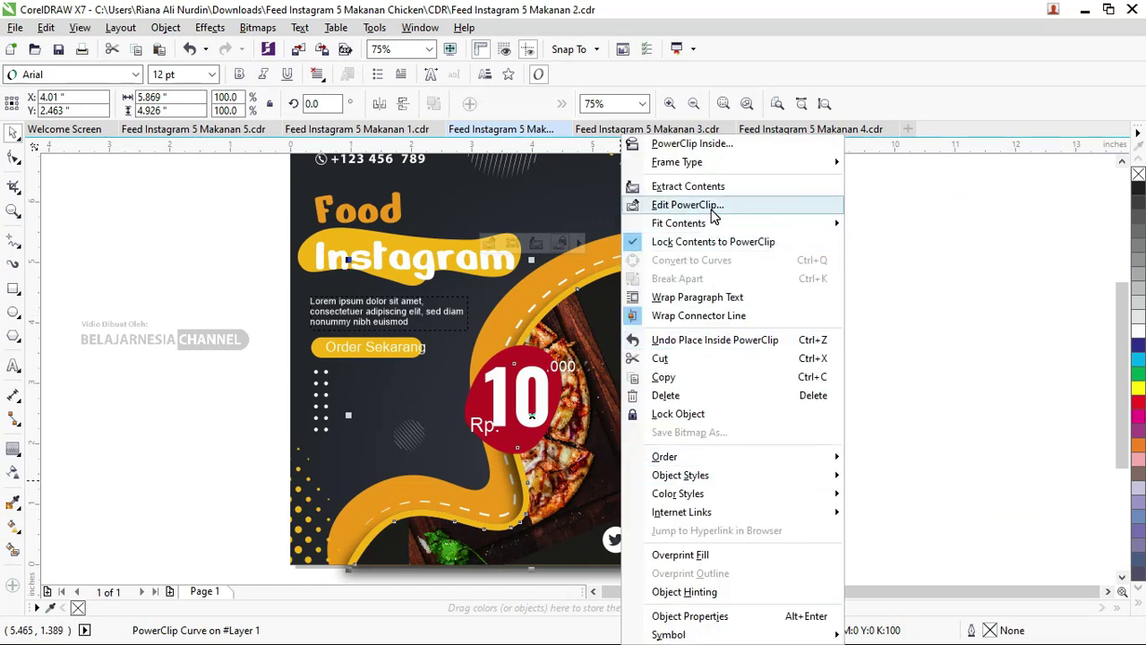
left_click(714, 205)
left_click_drag(603, 463, 703, 435)
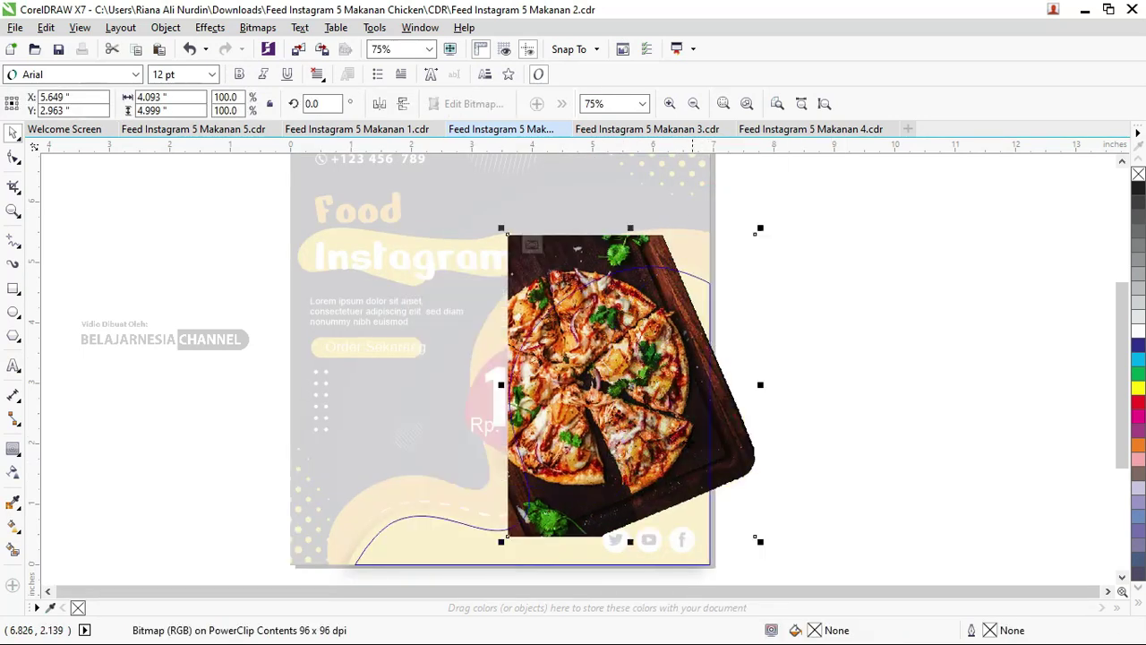
scroll(683, 447, "down", 2)
mouse_move(697, 474)
left_mouse_down()
mouse_move(729, 516)
mouse_move(696, 481)
mouse_move(730, 579)
mouse_move(732, 525)
left_mouse_up()
scroll(704, 480, "up", 1)
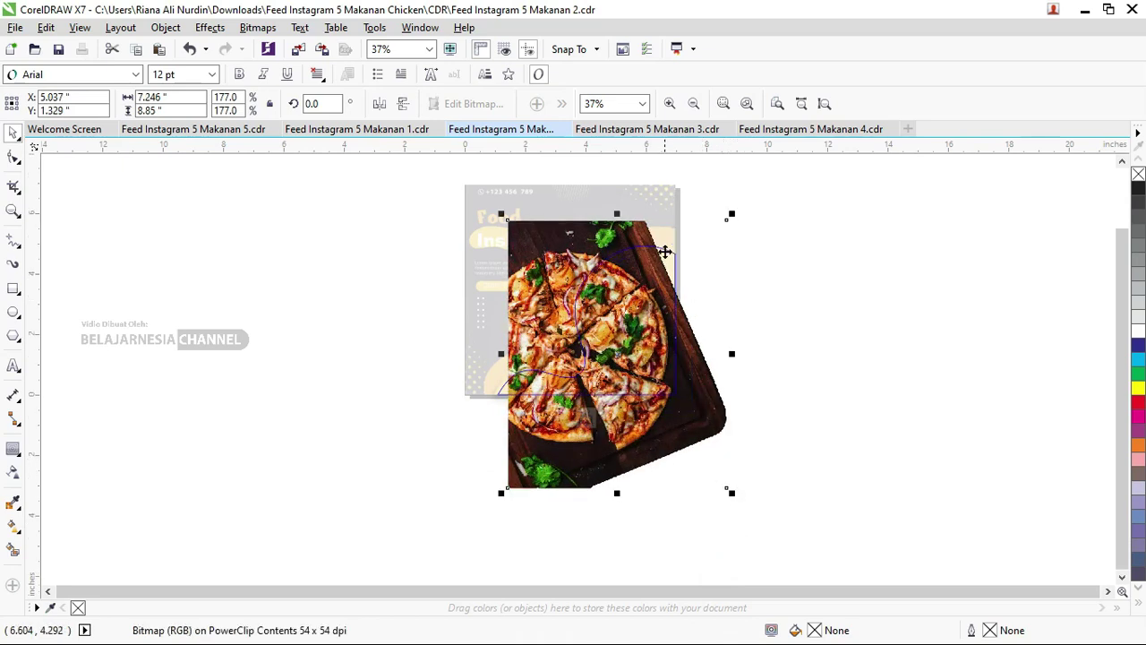
Shift and rescale the pizza to about 206.6%, then finish editing the PowerClip.
left_click_drag(602, 237, 617, 229)
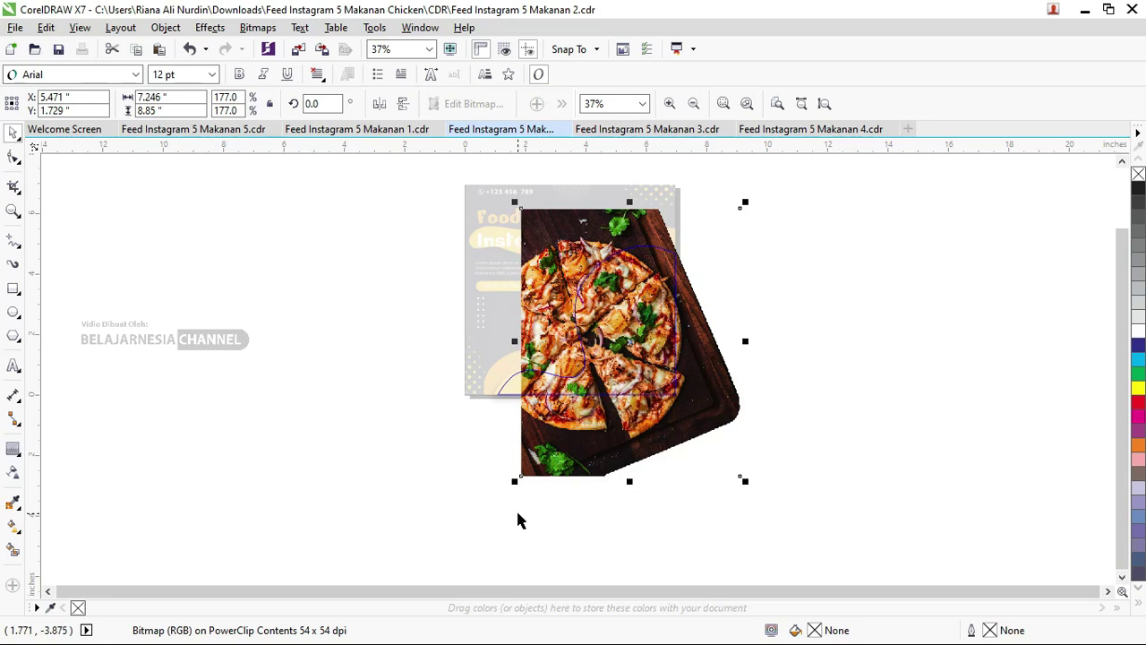
left_click_drag(514, 481, 481, 510)
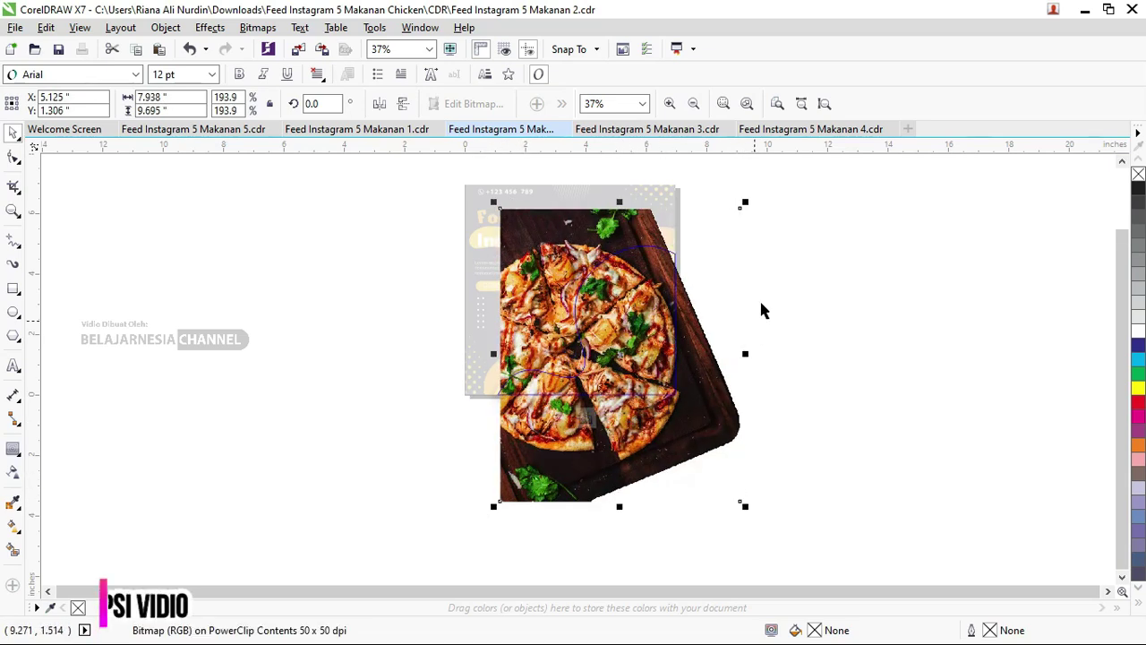
left_click_drag(745, 202, 752, 193)
right_click(645, 172)
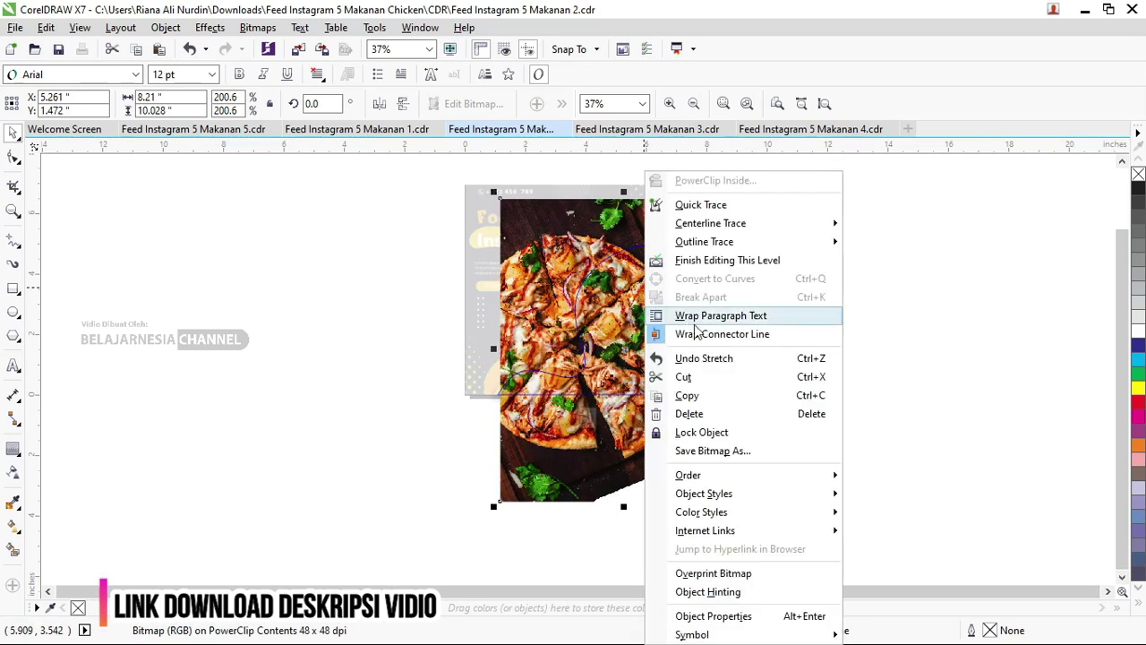
left_click(712, 261)
left_click(649, 452)
scroll(647, 390, "up", 2)
Review the Makanan 2 design, then switch to Makanan 1.cdr and the open-windows switcher.
scroll(647, 390, "up", 1)
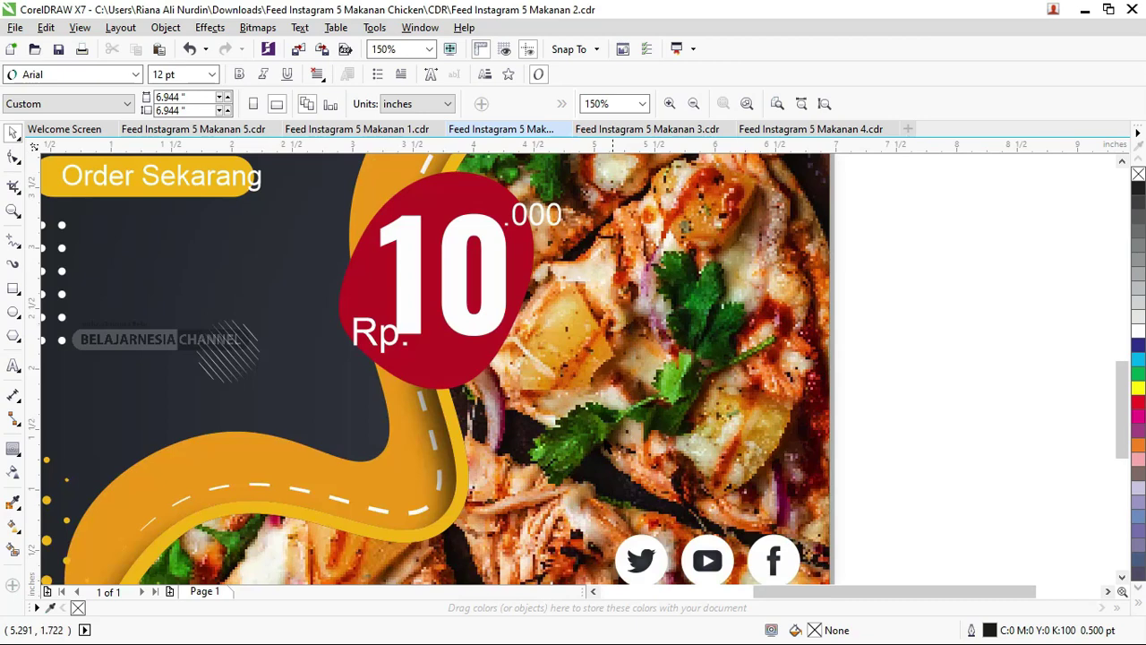
scroll(617, 450, "down", 3)
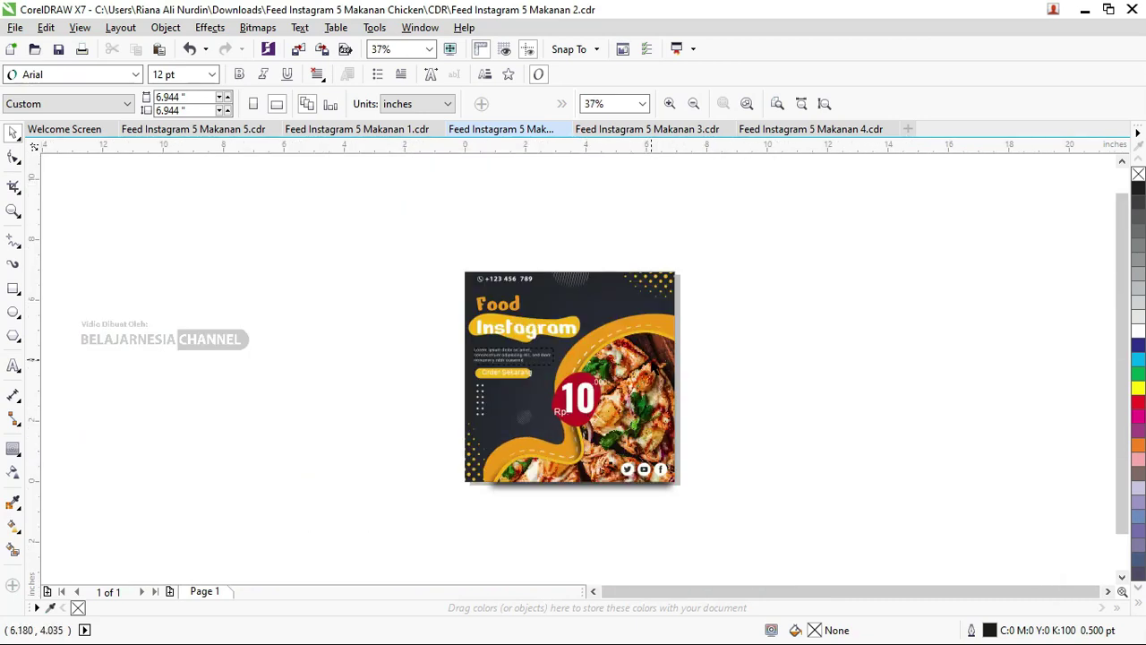
scroll(627, 410, "up", 2)
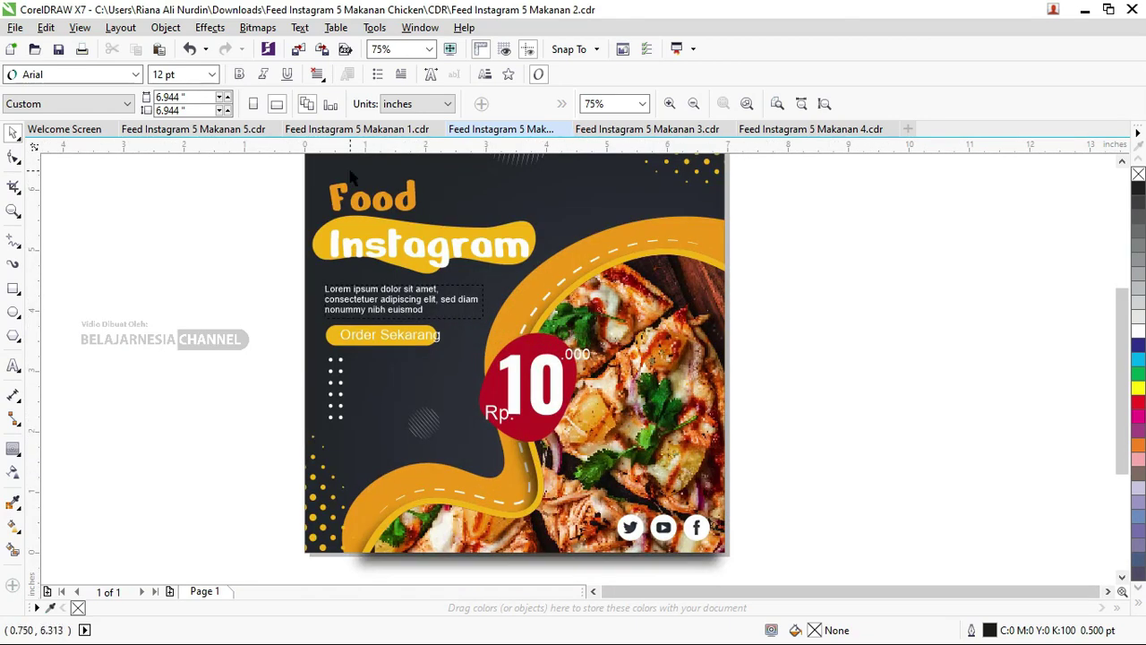
left_click(354, 130)
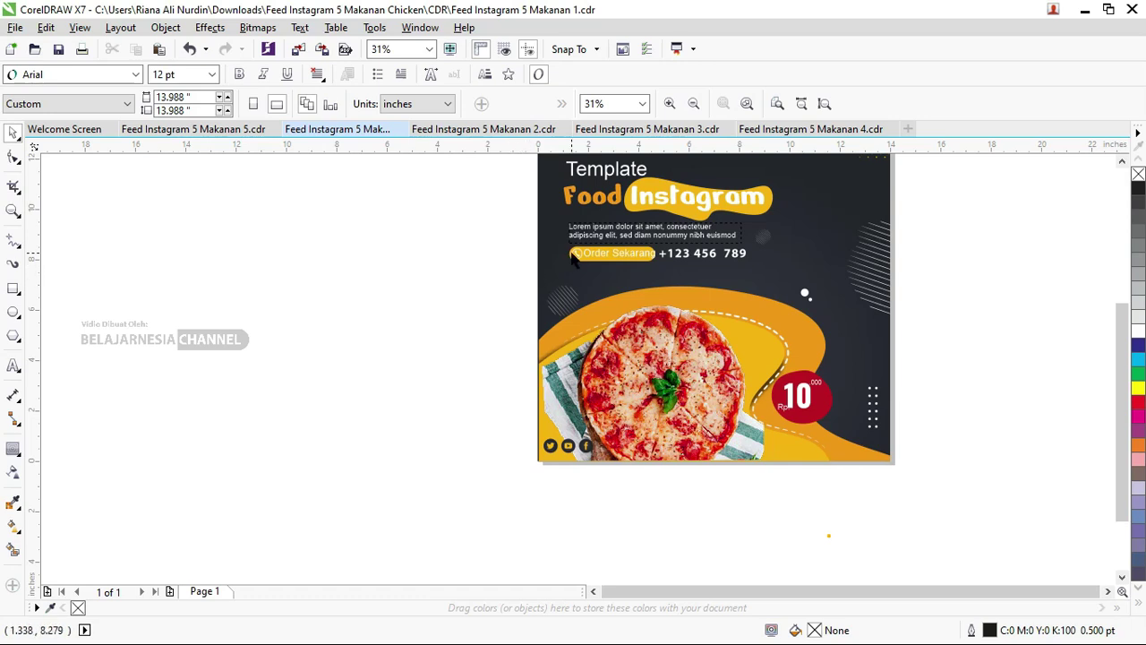
key("alt+Tab")
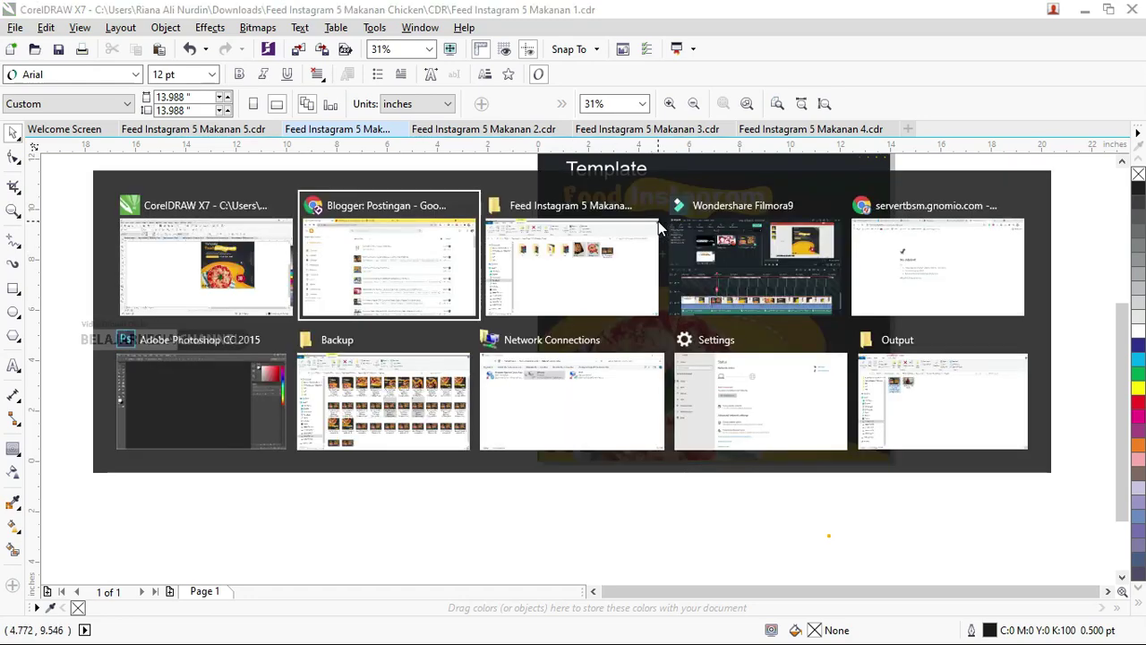
Extract all five PSD archives into the PSD folder, replacing existing files.
key("alt+Tab")
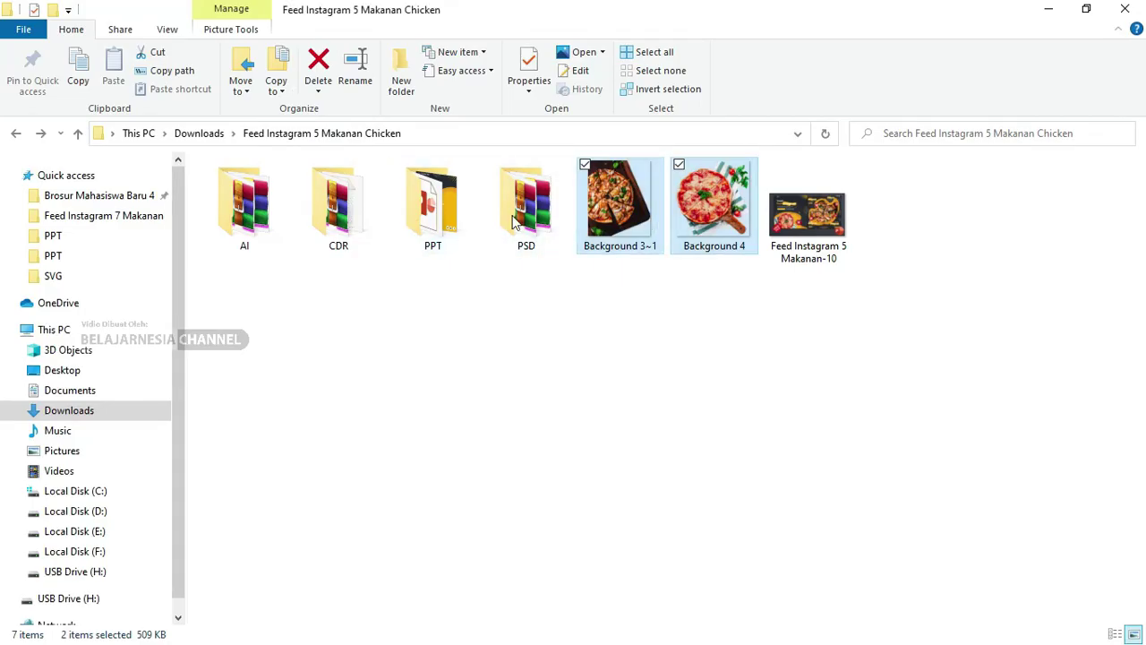
double_click(524, 210)
left_click(363, 187)
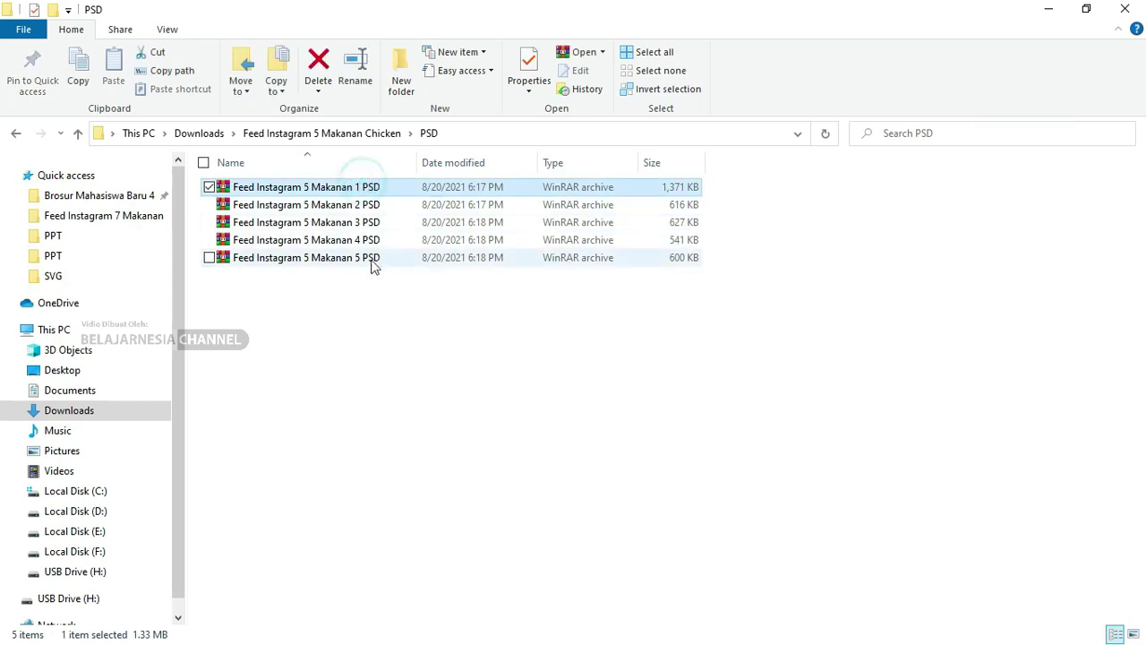
left_click(372, 265, "shift")
right_click(371, 264)
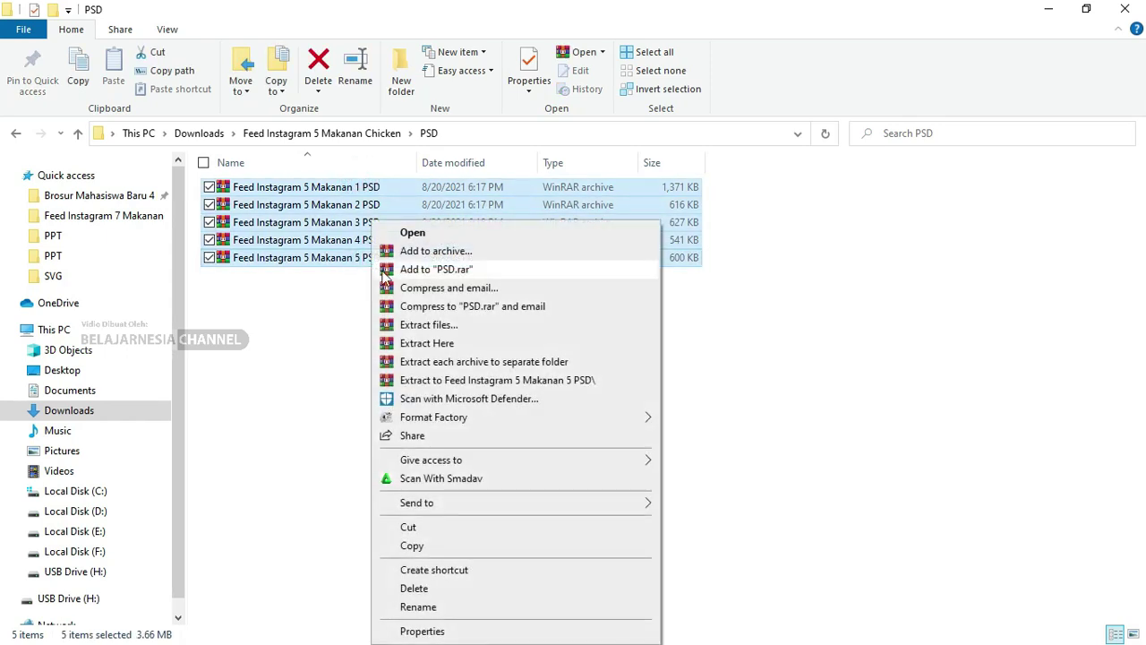
left_click(407, 344)
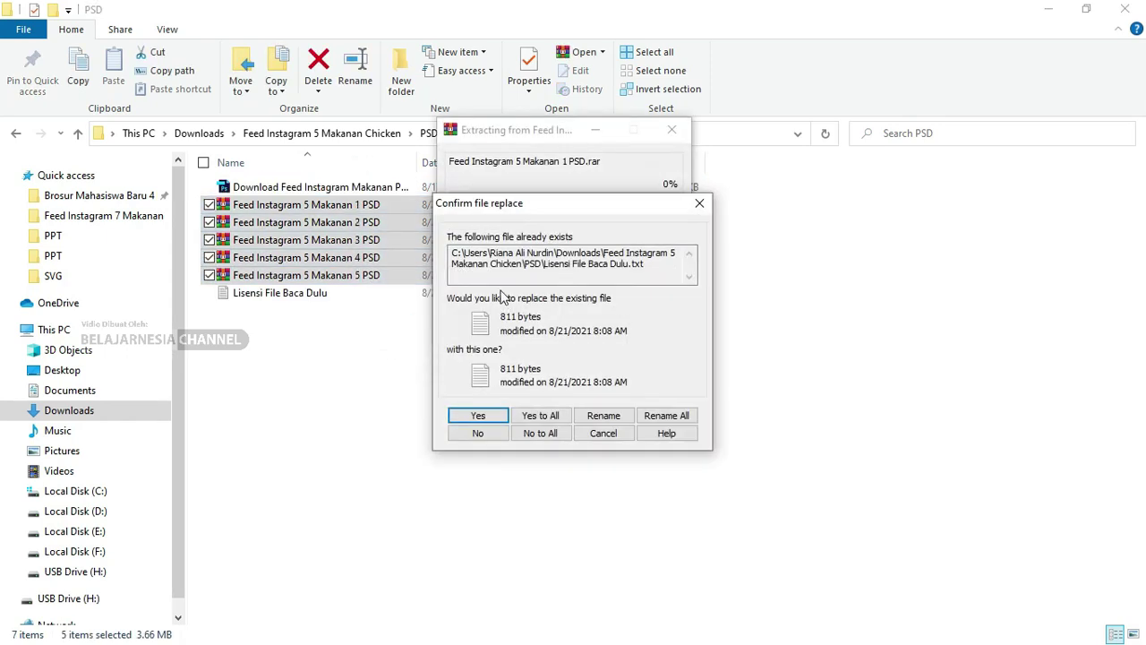
left_click(540, 415)
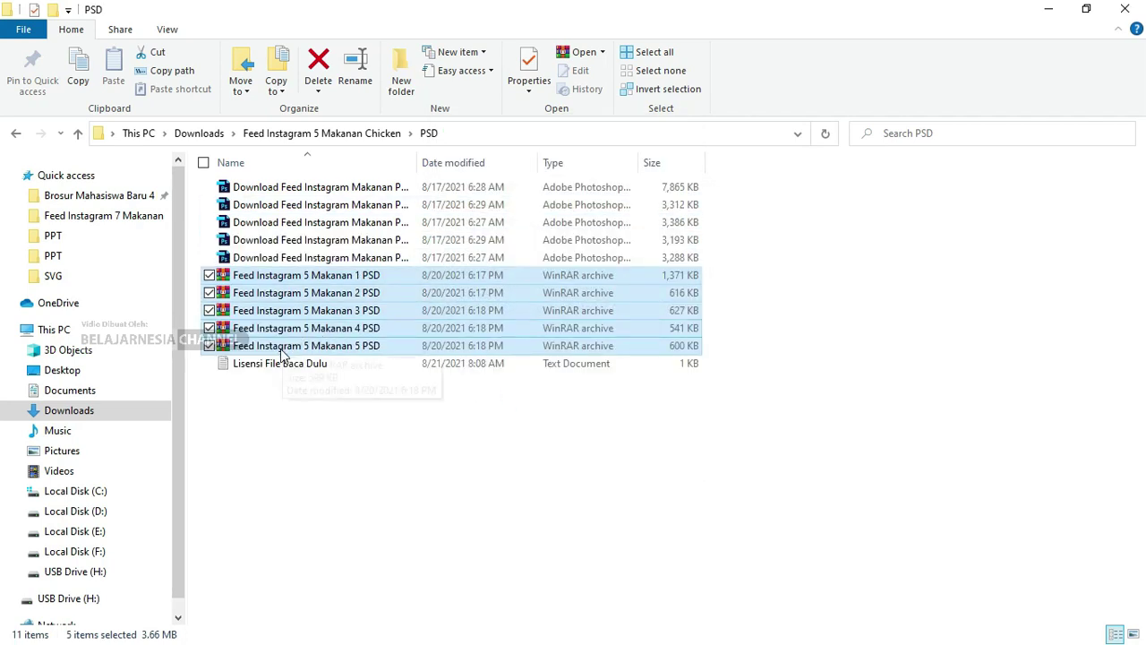
Open Lisensi File Baca Dulu, review its reference photo links, and close Notepad.
double_click(280, 364)
scroll(454, 363, "down", 1)
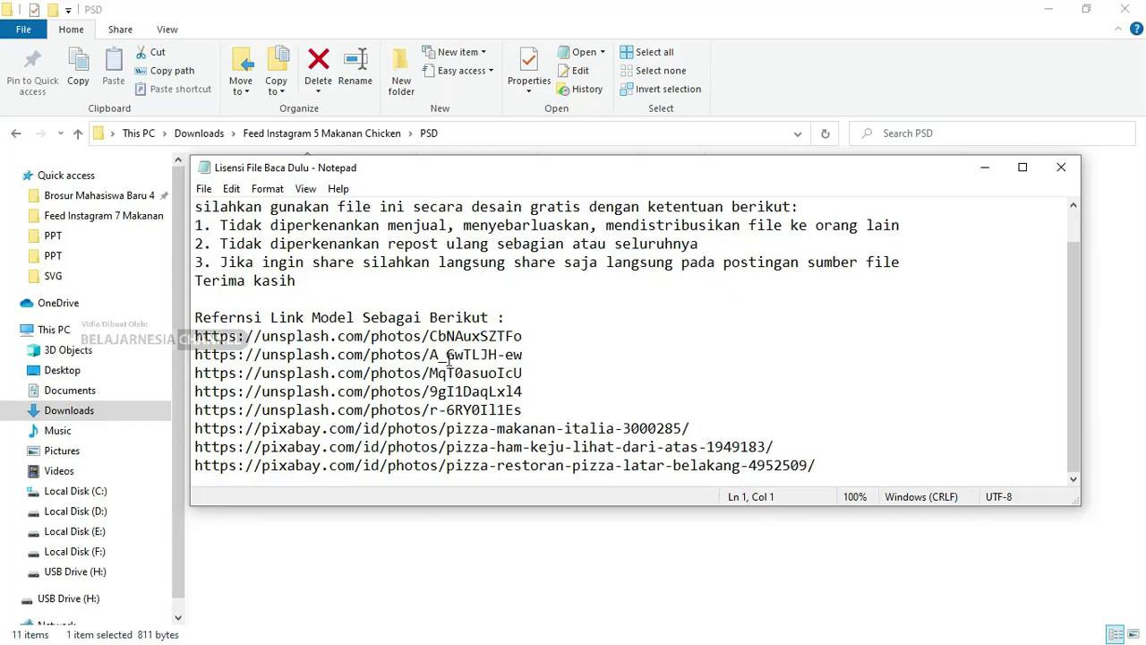
left_click_drag(858, 464, 191, 332)
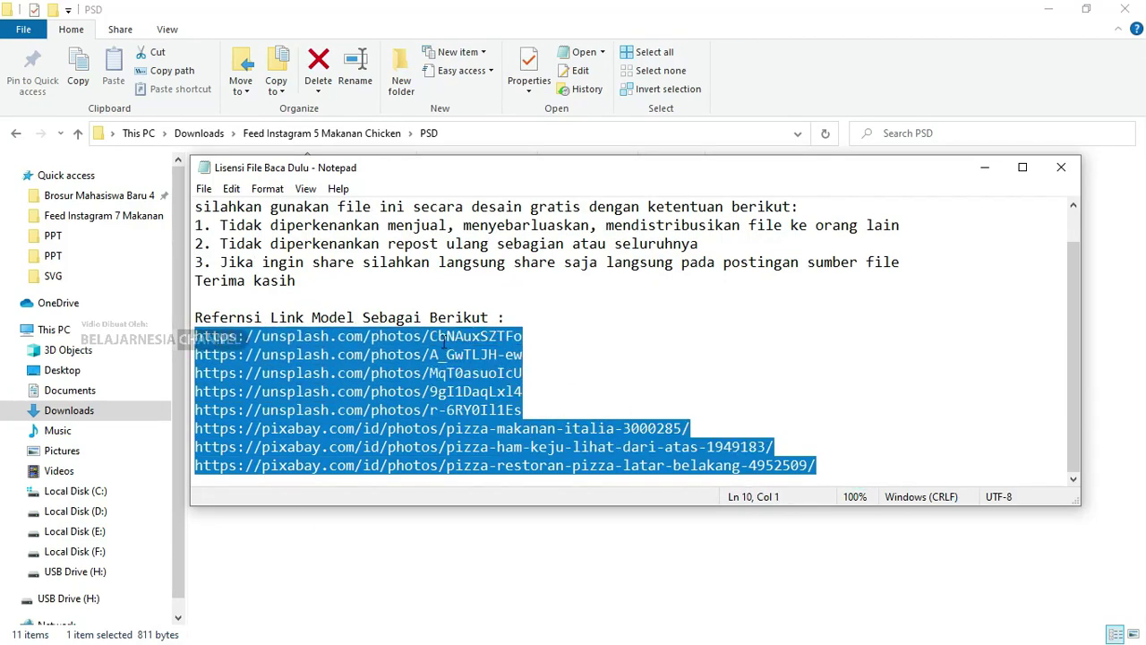
left_click(605, 388)
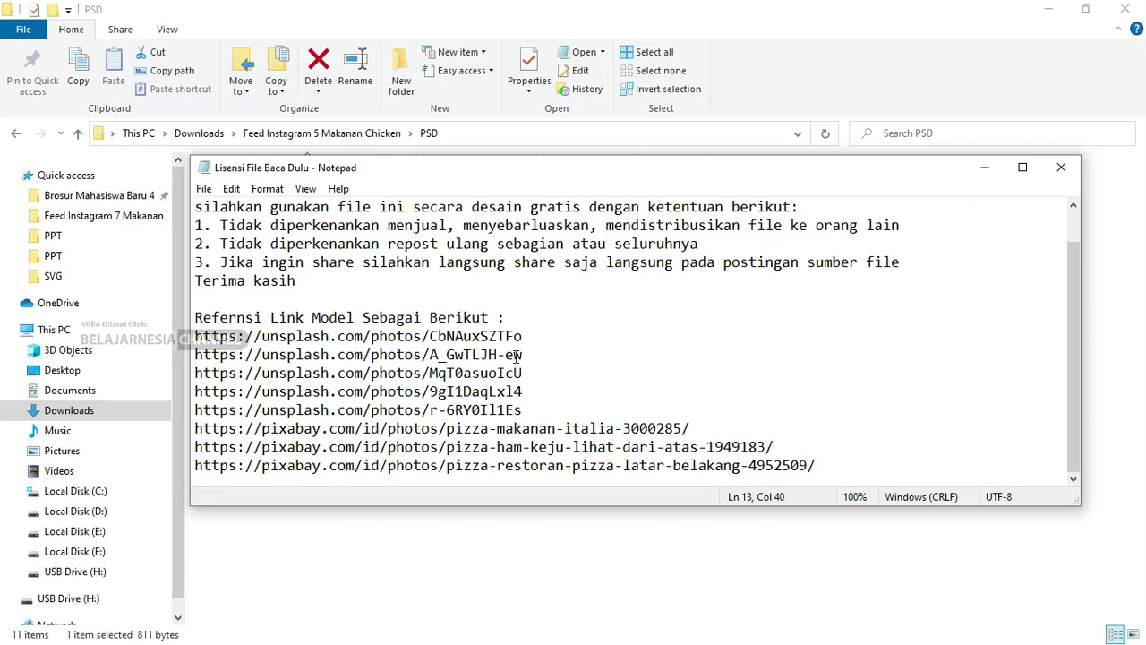
left_click(1061, 166)
left_click(388, 432)
Widen the Name column and open Download Feed Instagram Makanan Photoshop-02.psd in Photoshop.
left_click(388, 187)
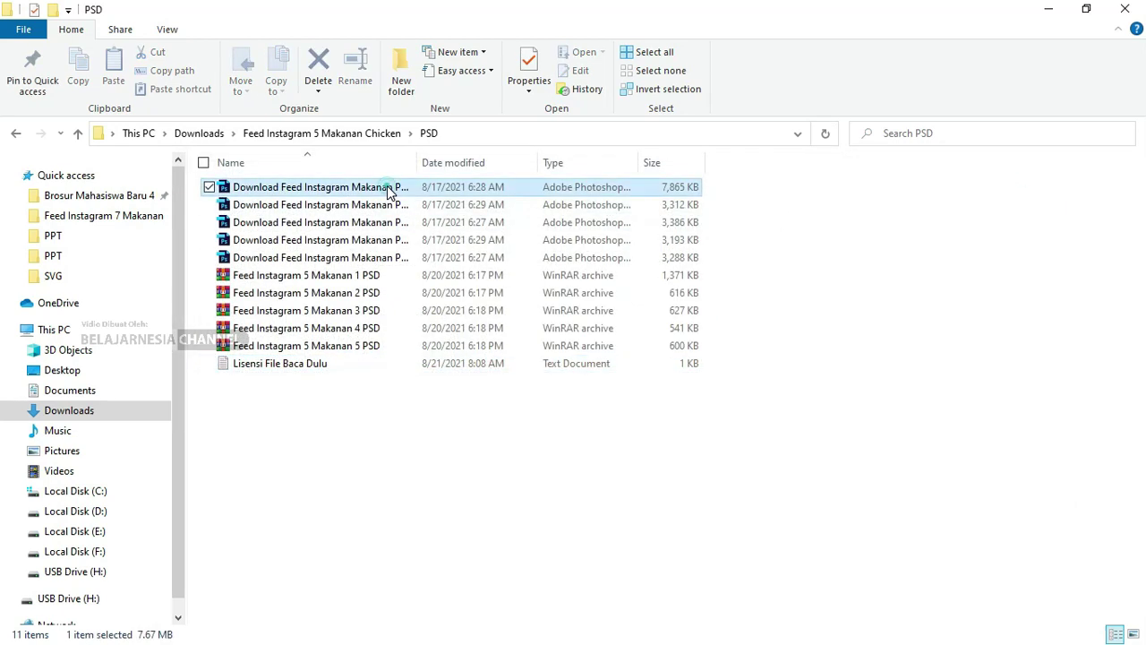
double_click(418, 162)
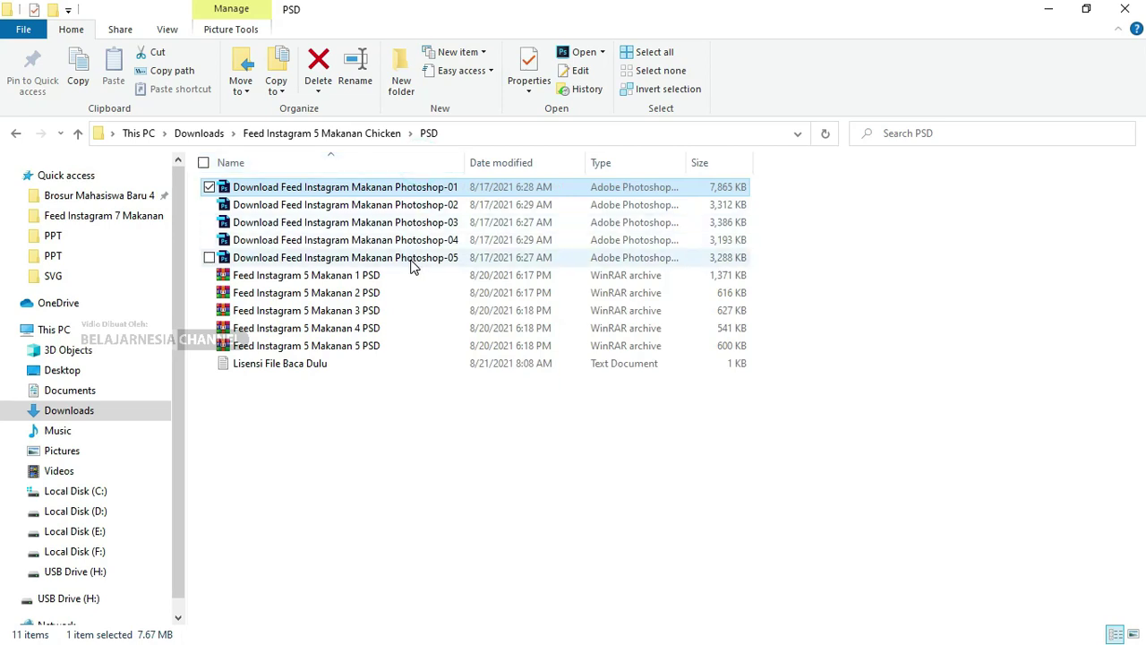
left_click(409, 205, "ctrl")
right_click(409, 205)
left_click(421, 221)
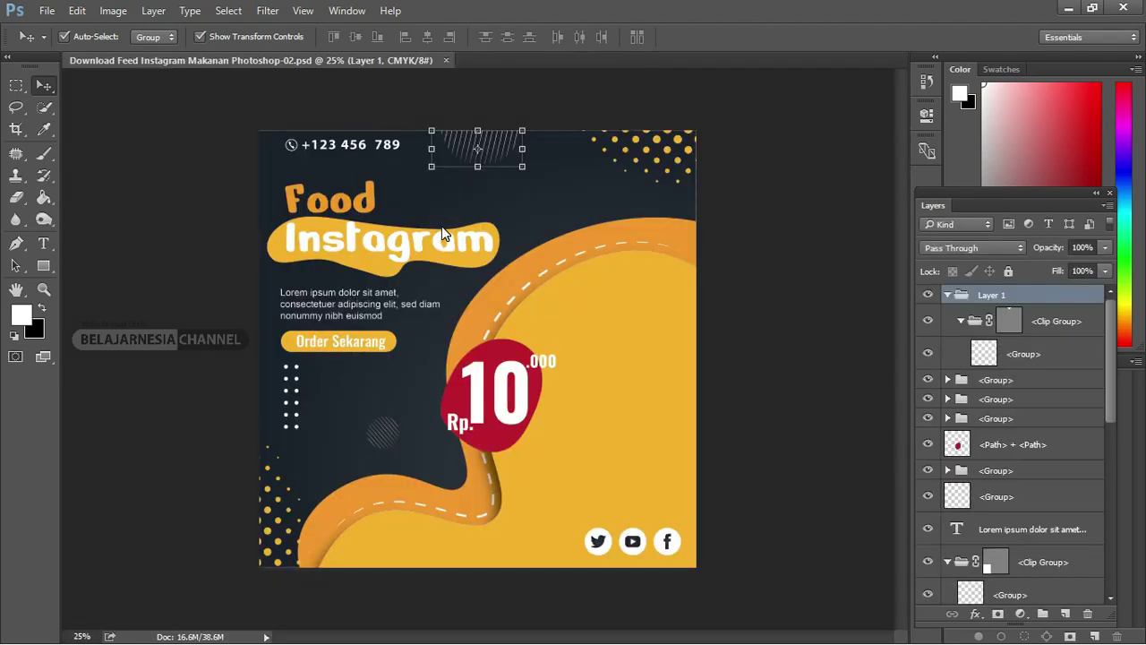
Open Photoshop-01.psd as a second tab and return to the Photoshop-02 document.
left_click(448, 102)
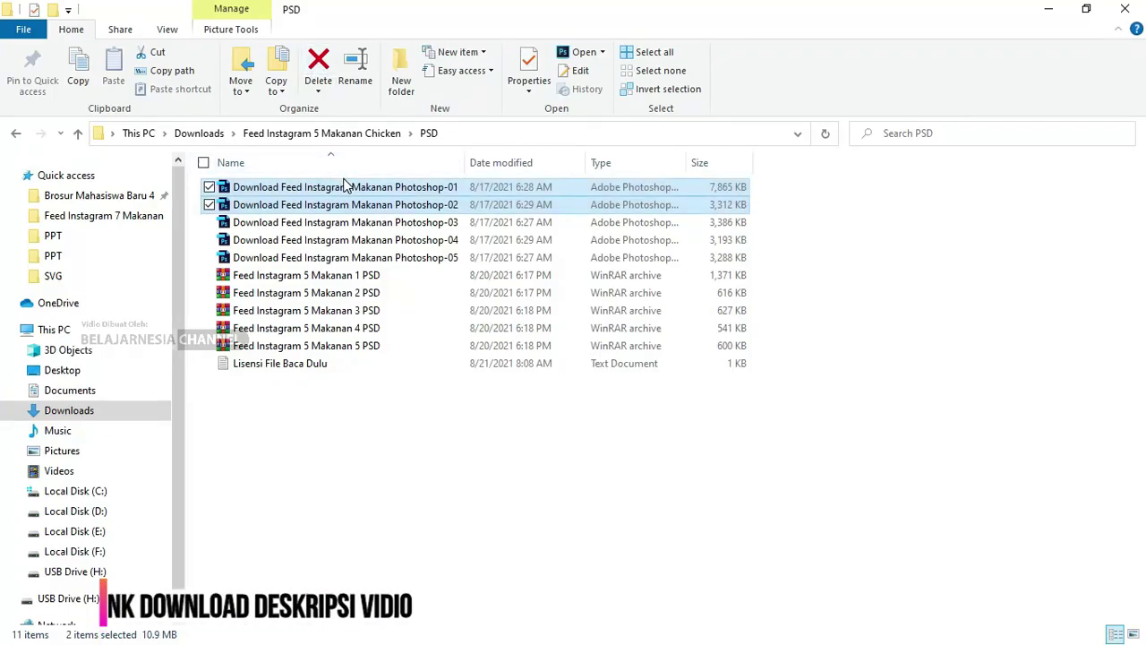
left_click(348, 188)
double_click(348, 188)
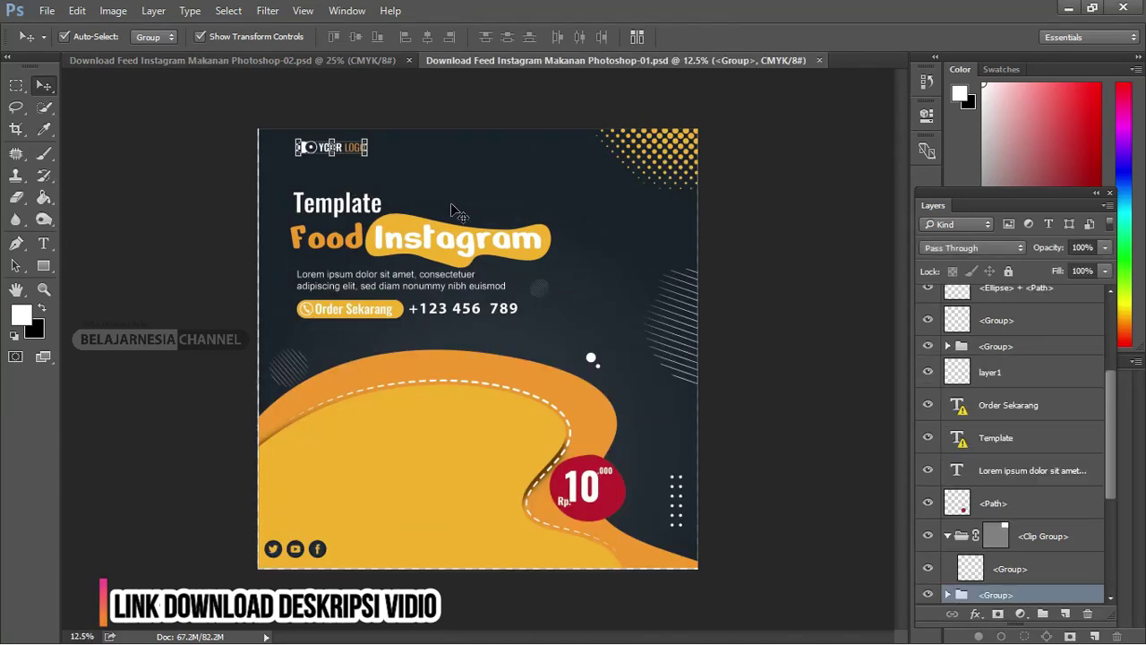
left_click(296, 61)
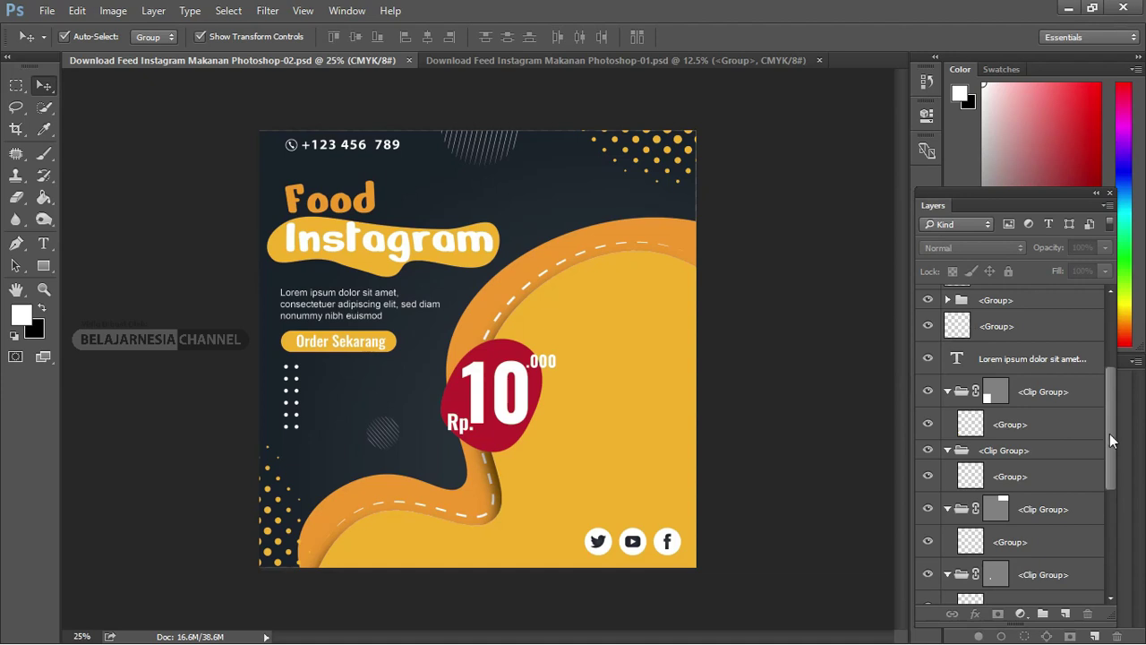
Collapse the Clip Groups and Layer 1, and toggle visibility of the title, price and social icons.
left_click(947, 392)
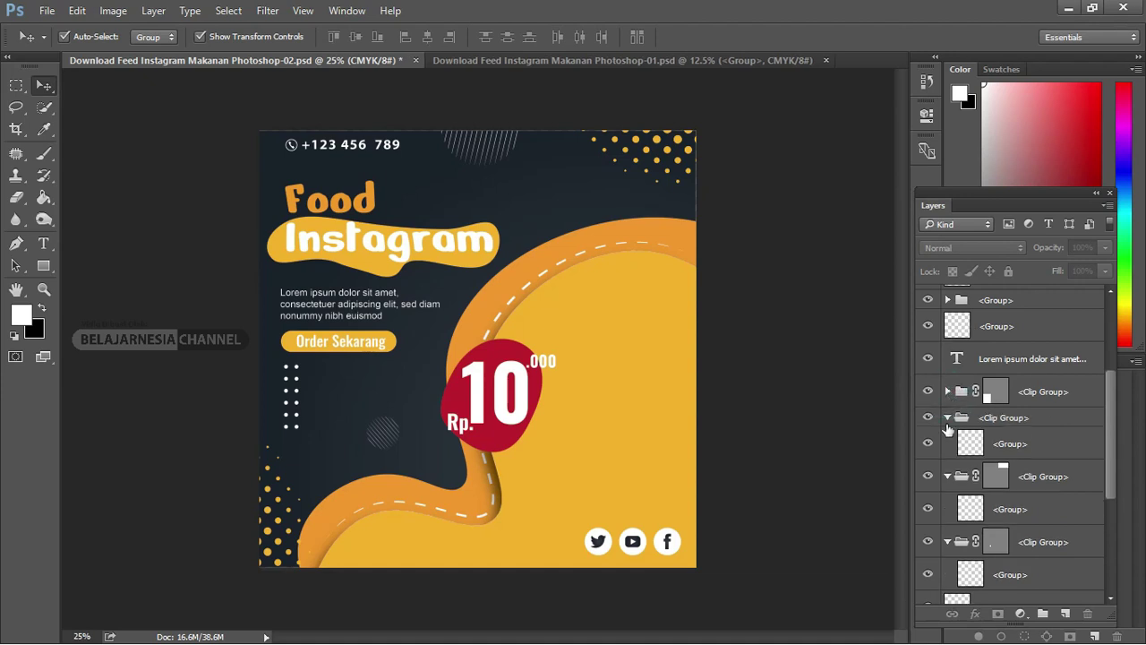
left_click(947, 419)
left_click_drag(1109, 461, 1108, 376)
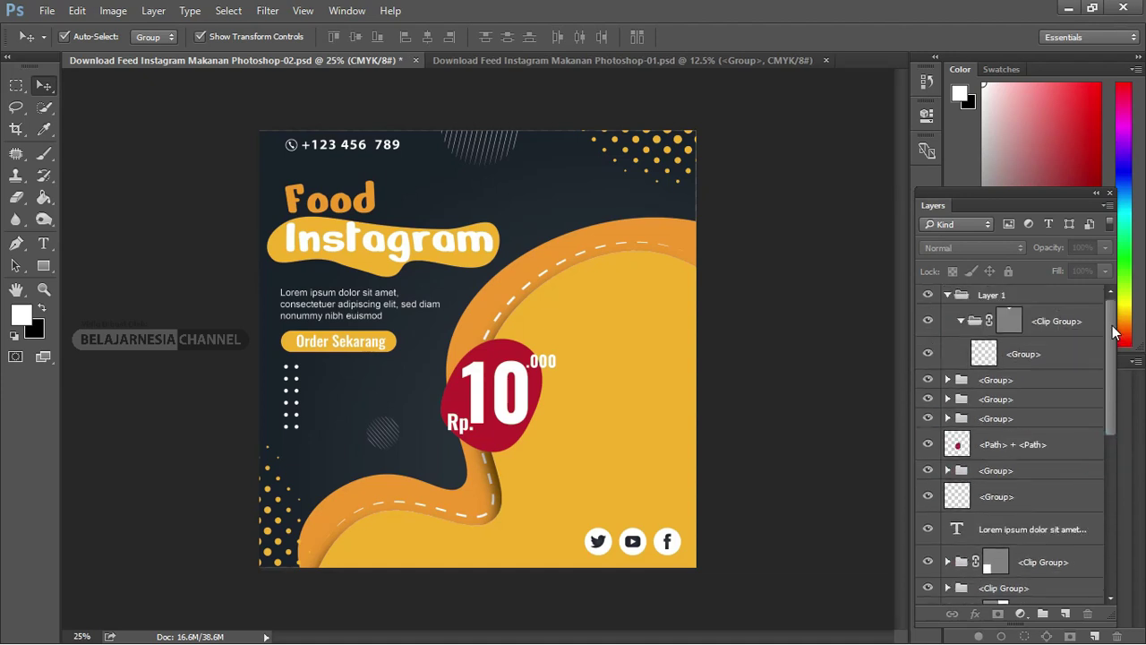
left_click(947, 296)
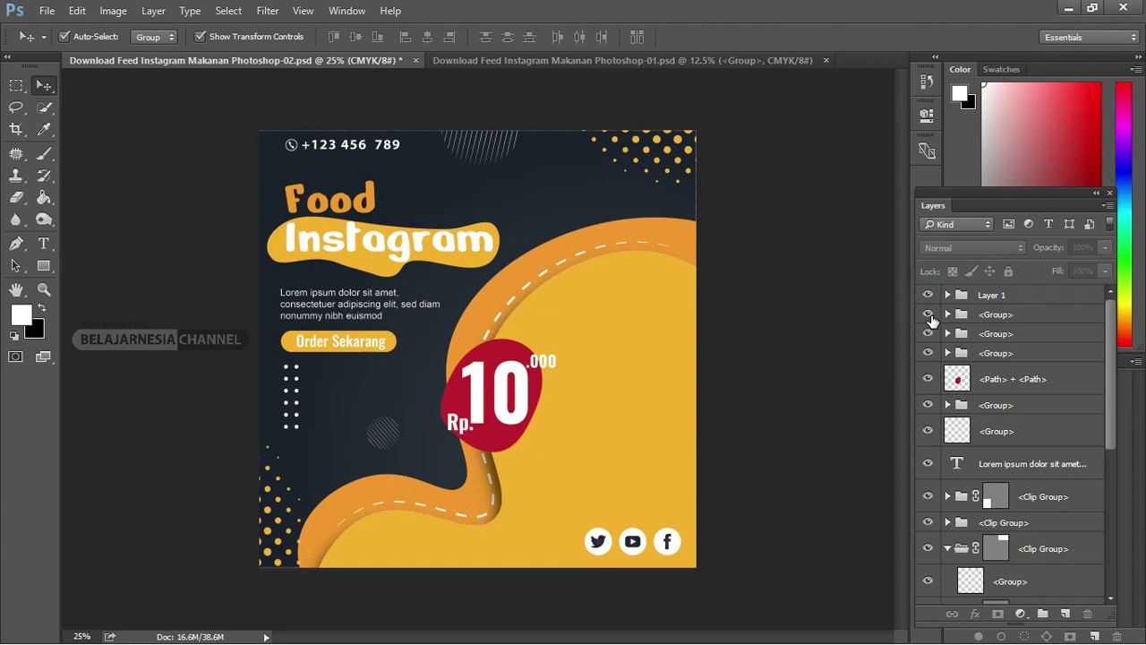
left_click(929, 315)
left_click(927, 314)
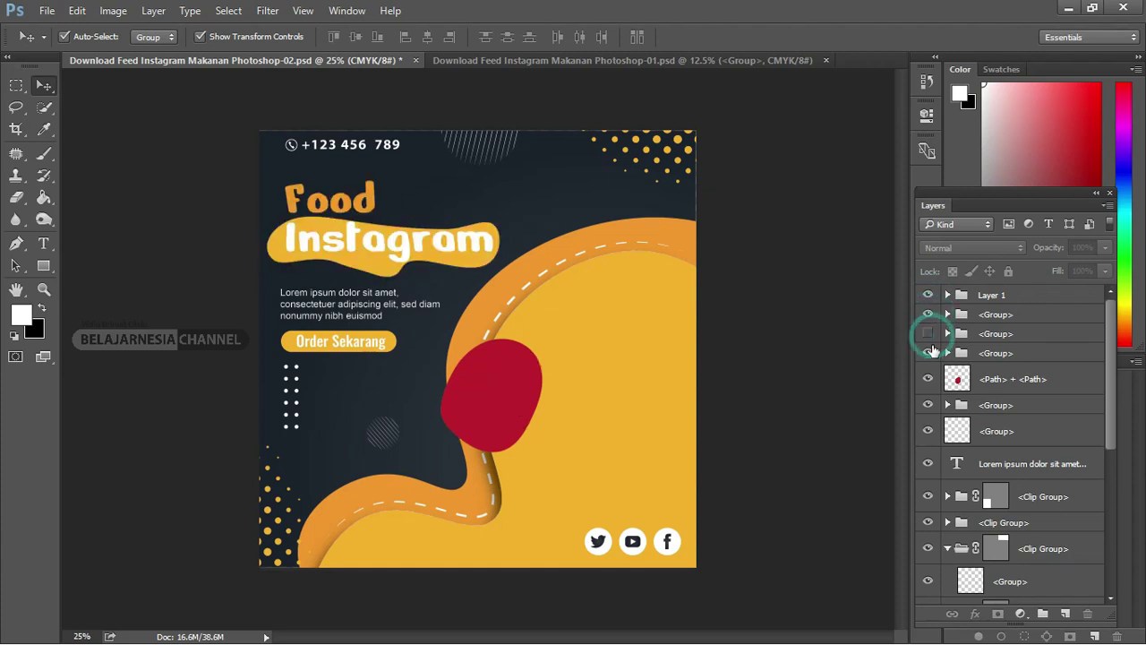
left_click(929, 333)
left_click(928, 353)
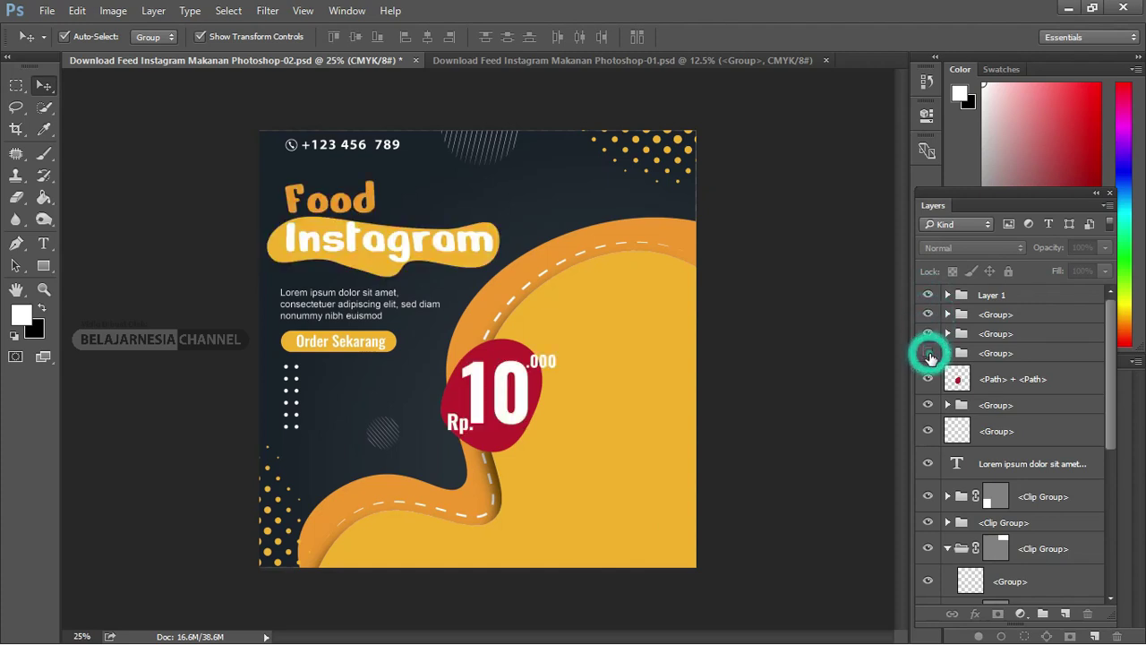
left_click(928, 352)
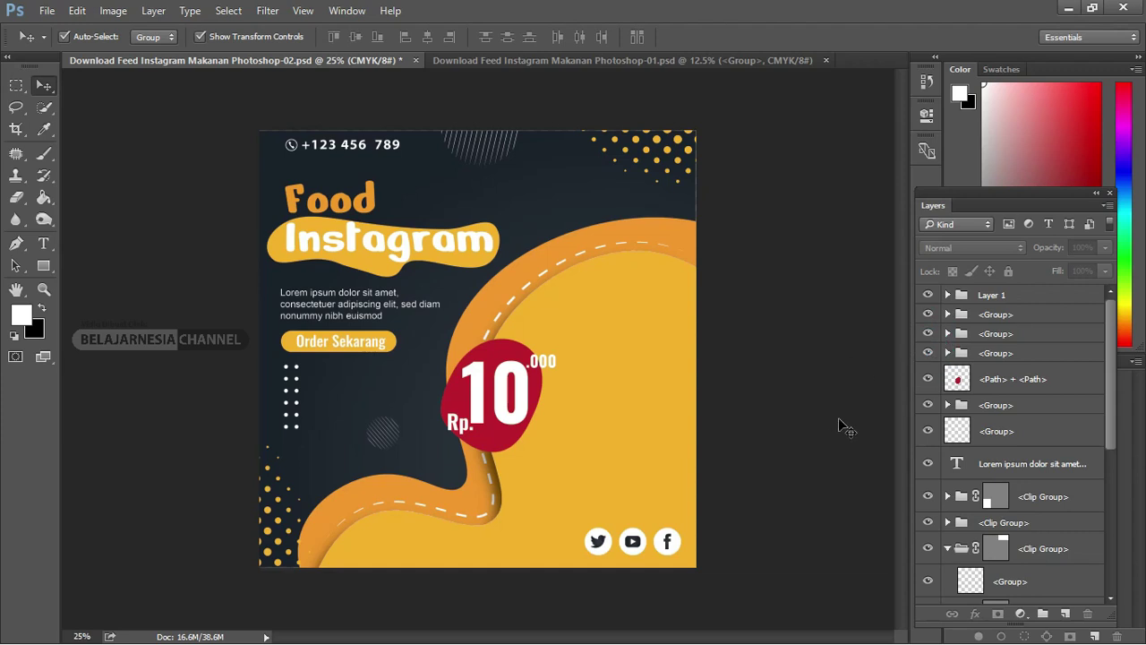
Scroll the Layers panel and briefly enter the Food Instagram title text, leaving it unchanged.
scroll(968, 386, "down", 2)
scroll(979, 408, "down", 2)
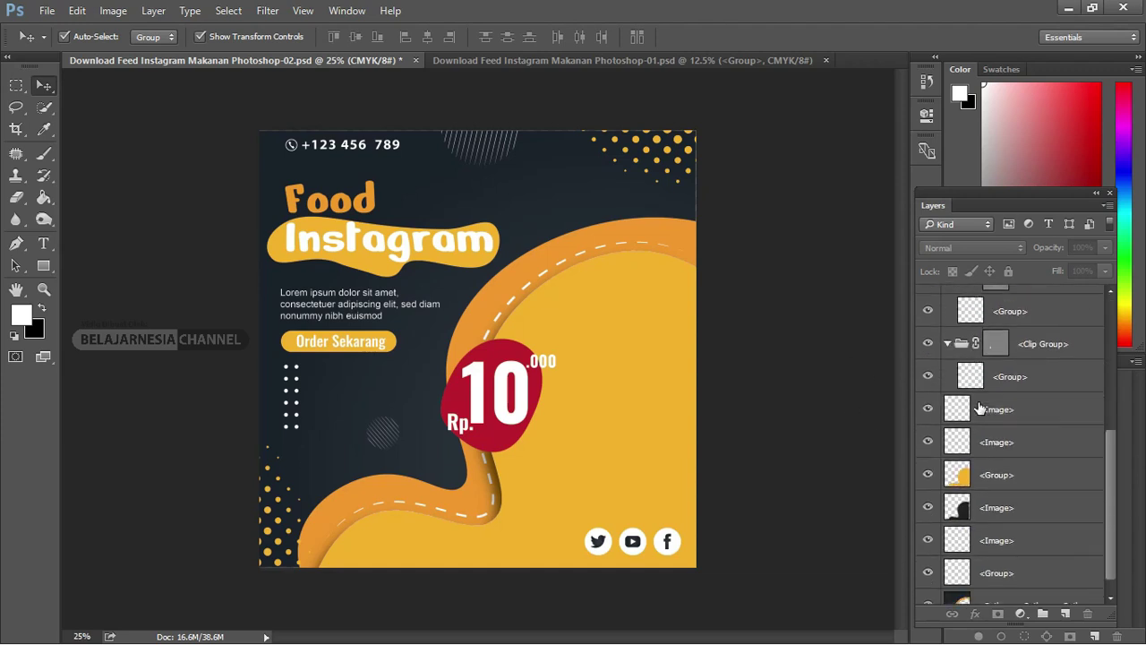
scroll(979, 408, "down", 1)
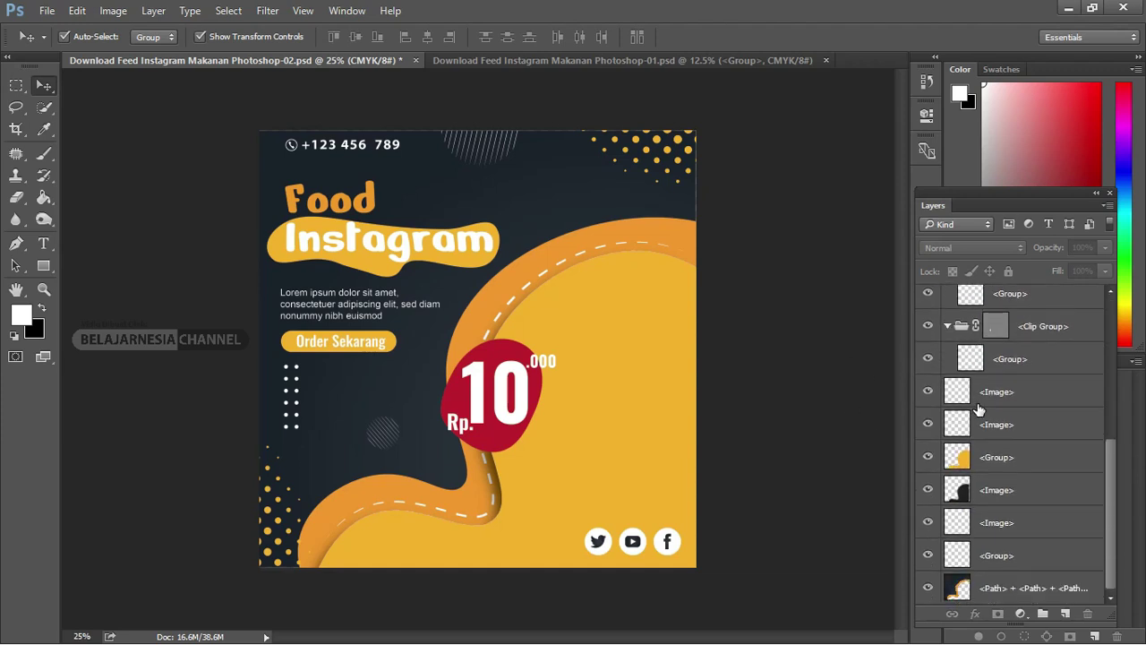
scroll(977, 408, "up", 3)
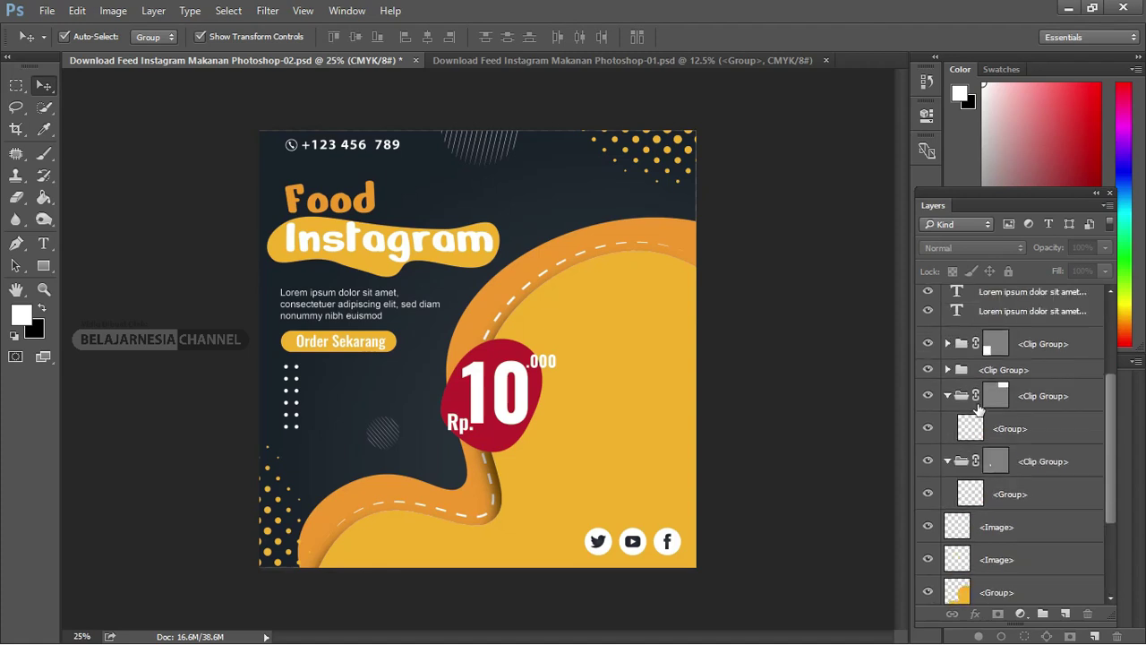
scroll(978, 408, "up", 3)
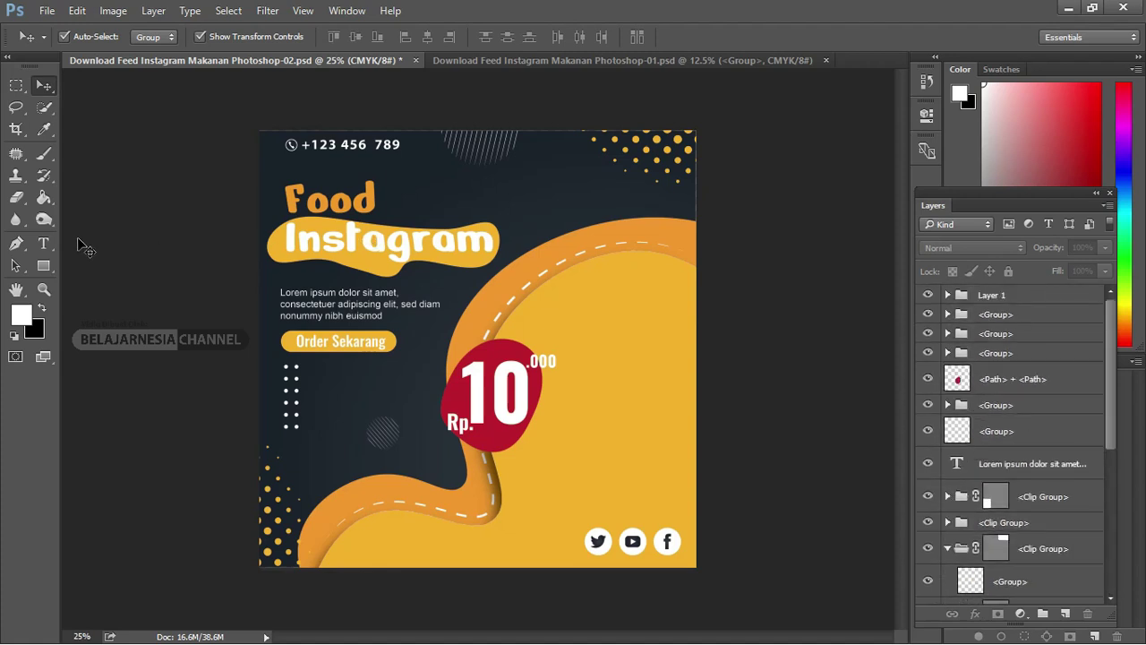
left_click(43, 242)
left_click(343, 244)
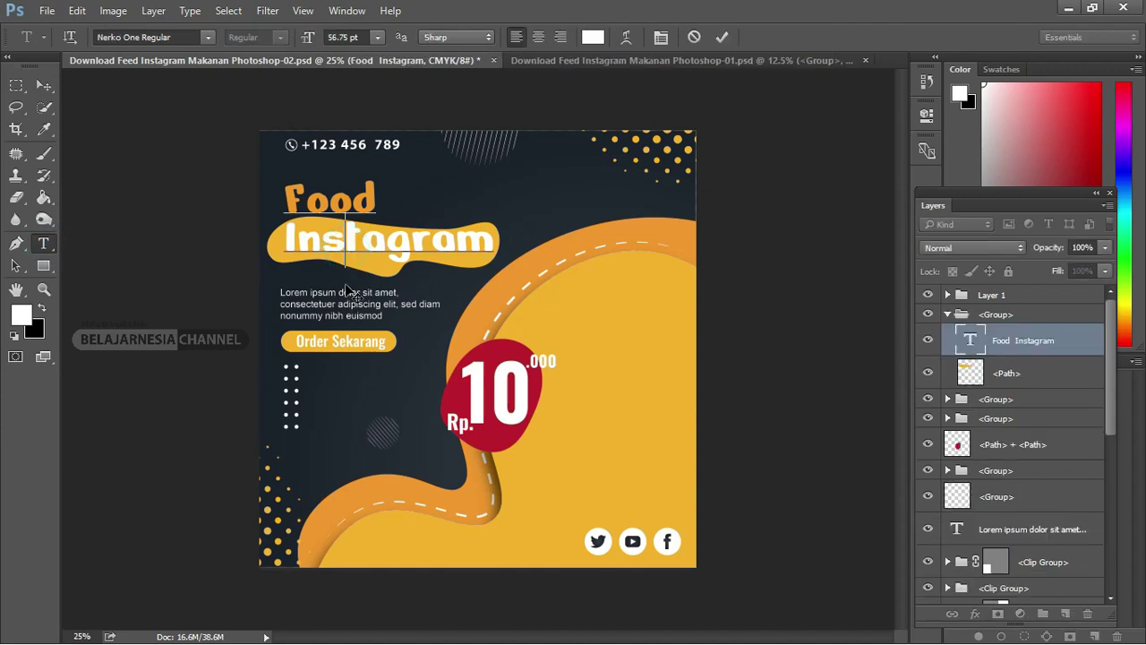
left_click(43, 85)
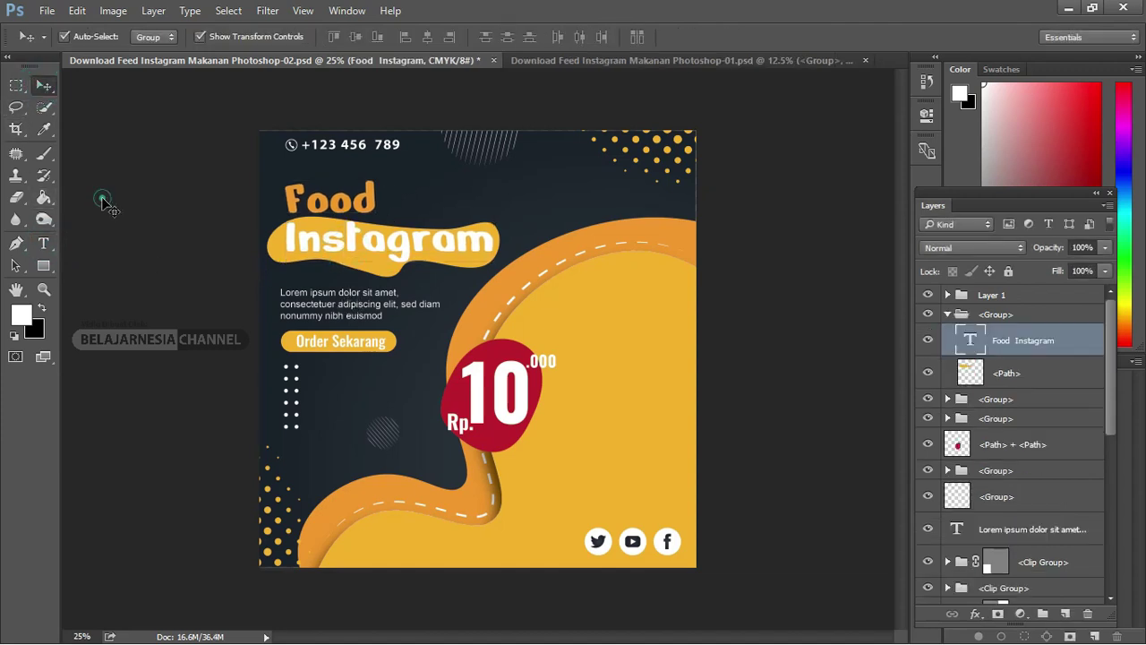
left_click(102, 199)
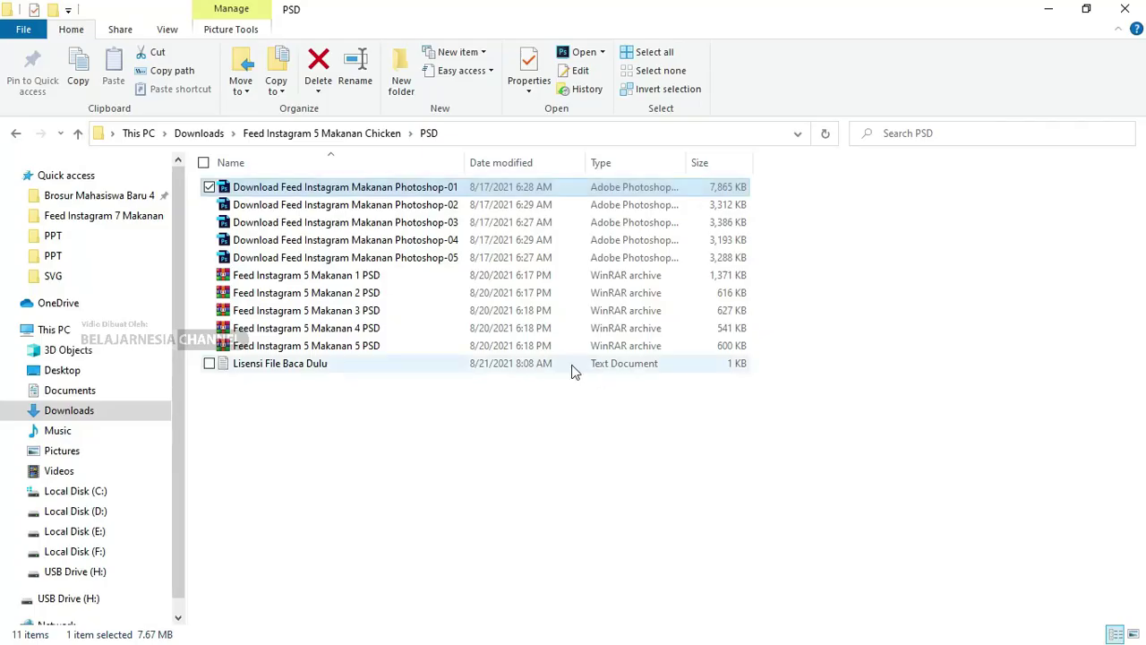
Drag the Background 3~1 pizza photo from File Explorer onto the Photoshop template canvas.
key("BackSpace")
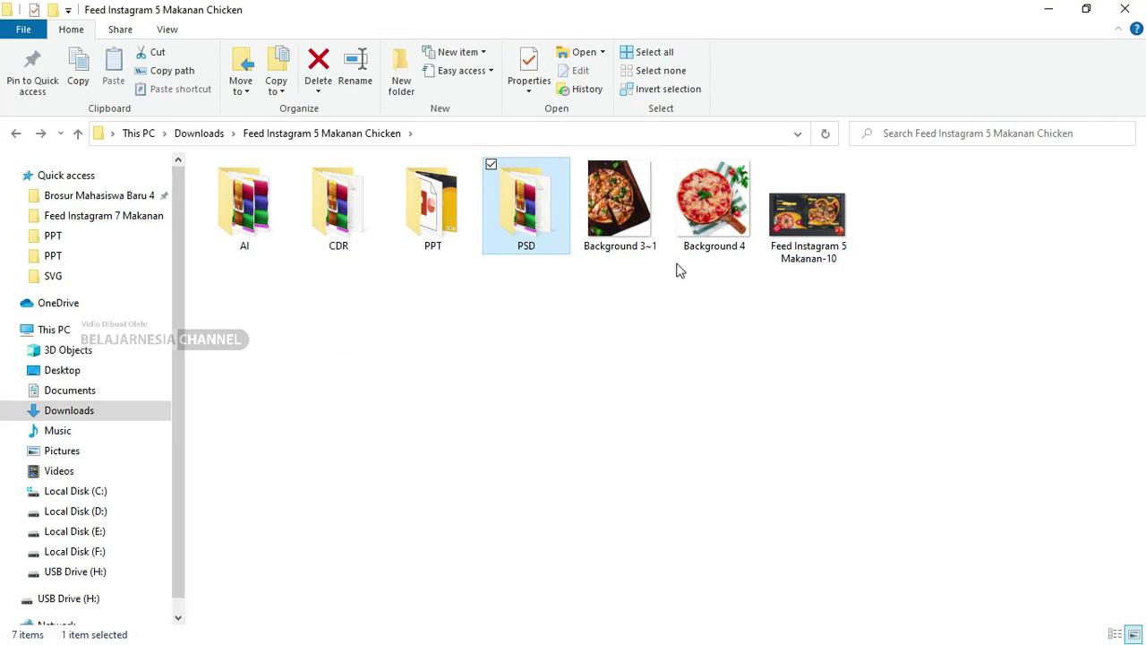
left_click_drag(617, 202, 559, 641)
key("alt+Tab")
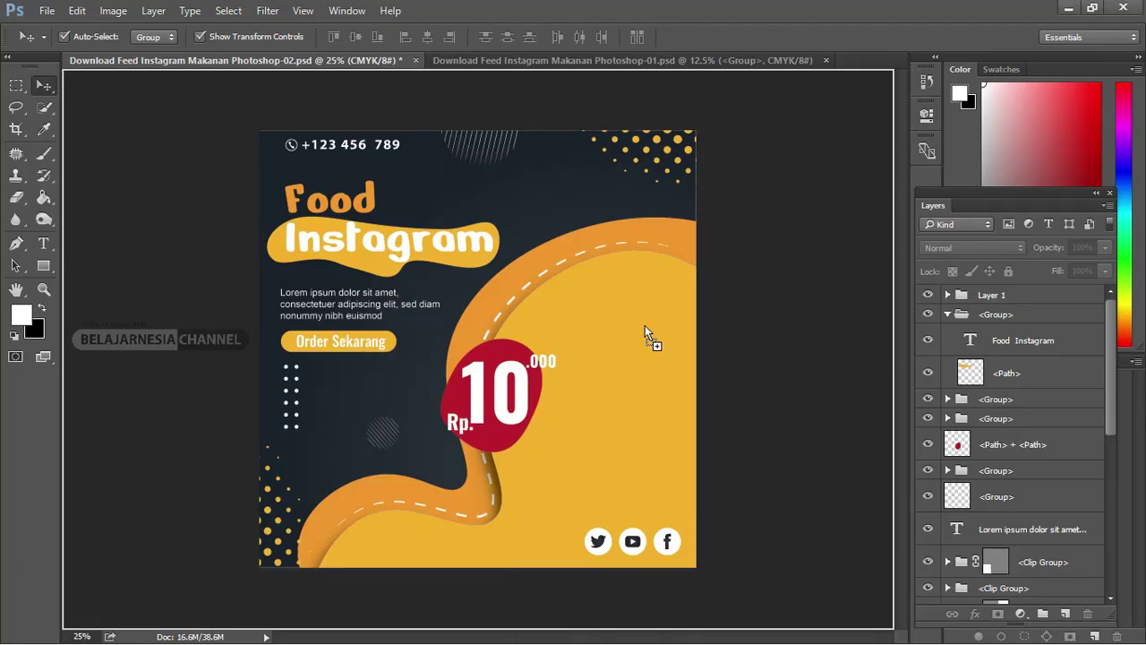
left_click_drag(559, 642, 644, 325)
Place the pizza photo, scaled up to about 154%, near the top of the canvas.
key("Return")
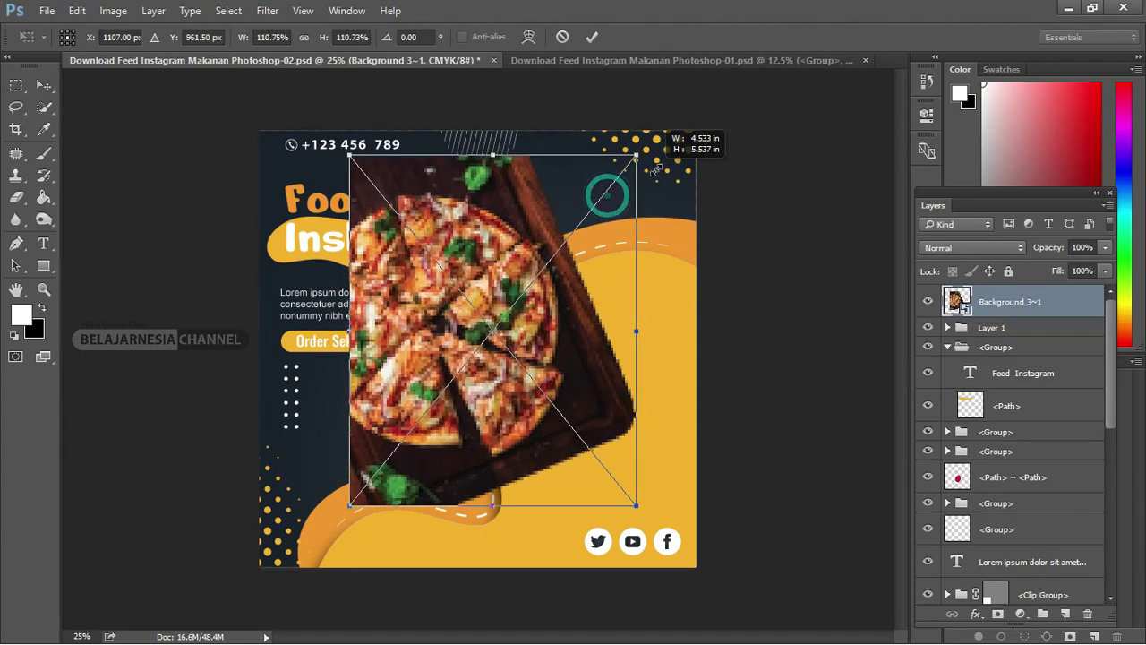
left_click_drag(608, 195, 667, 125)
left_click_drag(597, 307, 708, 389)
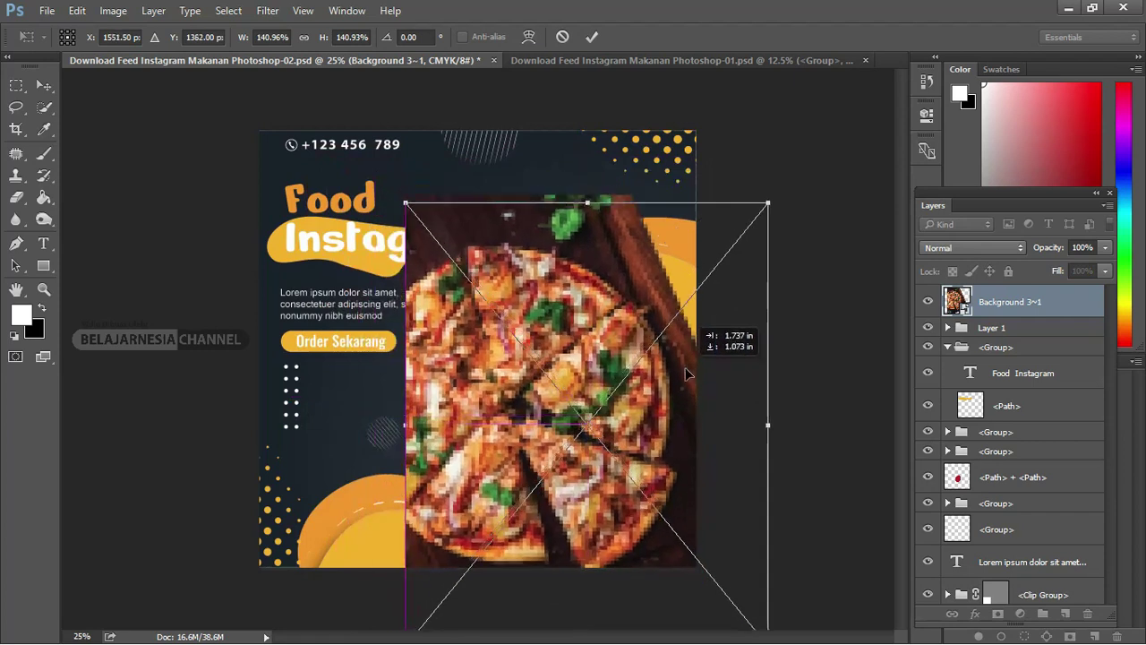
left_click_drag(763, 209, 800, 164)
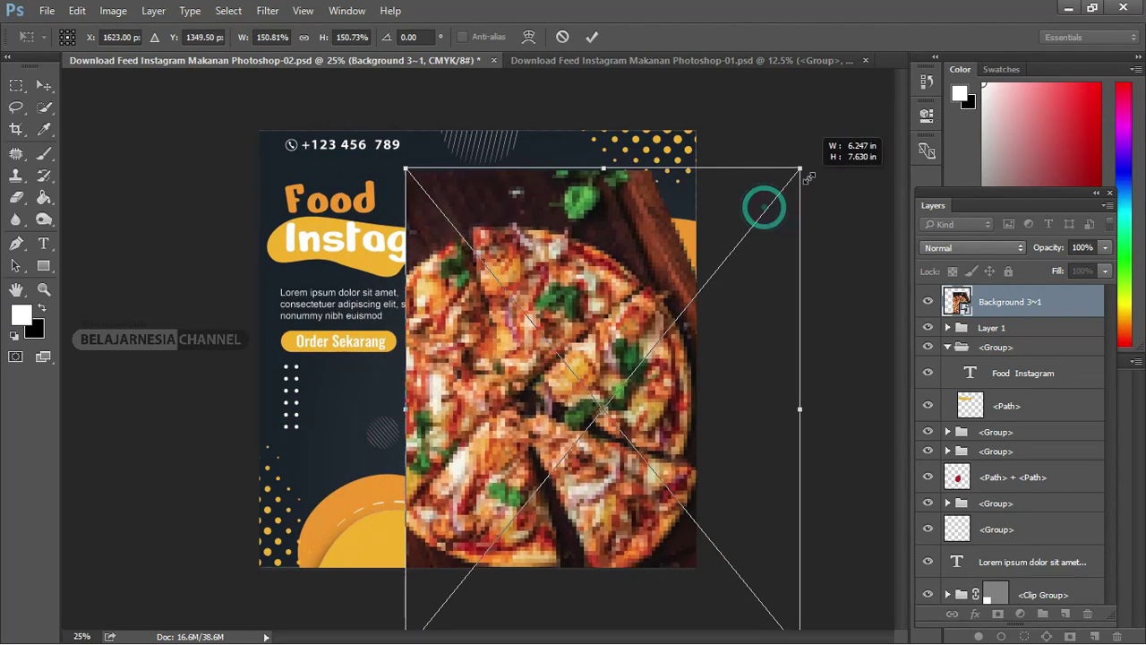
left_click_drag(608, 277, 624, 244)
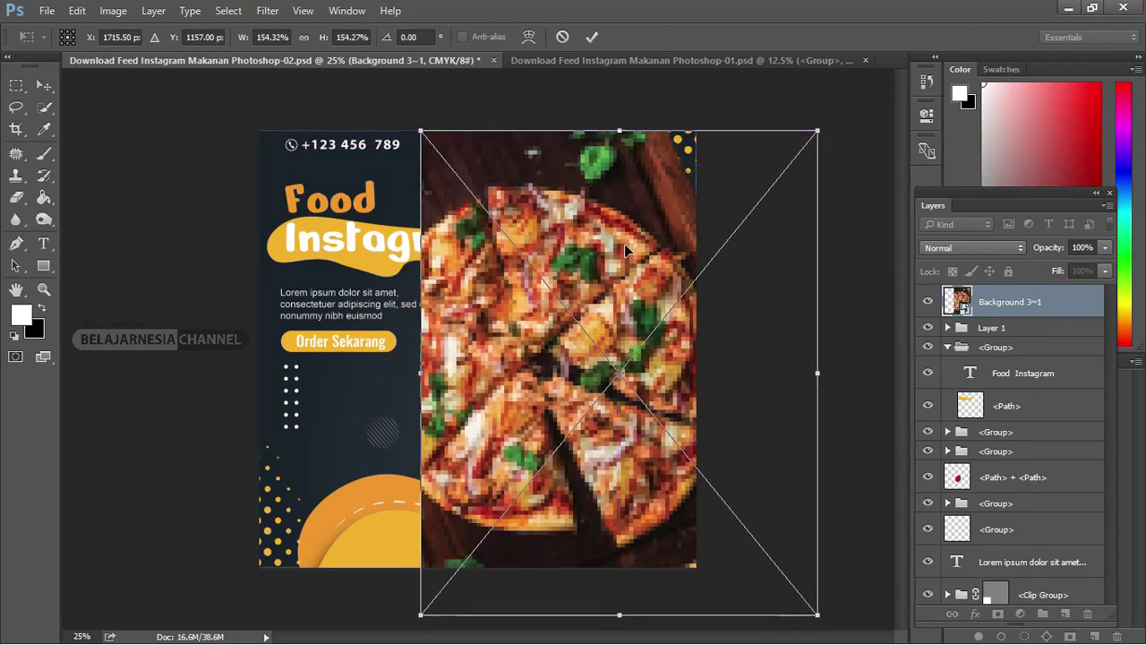
key("Return")
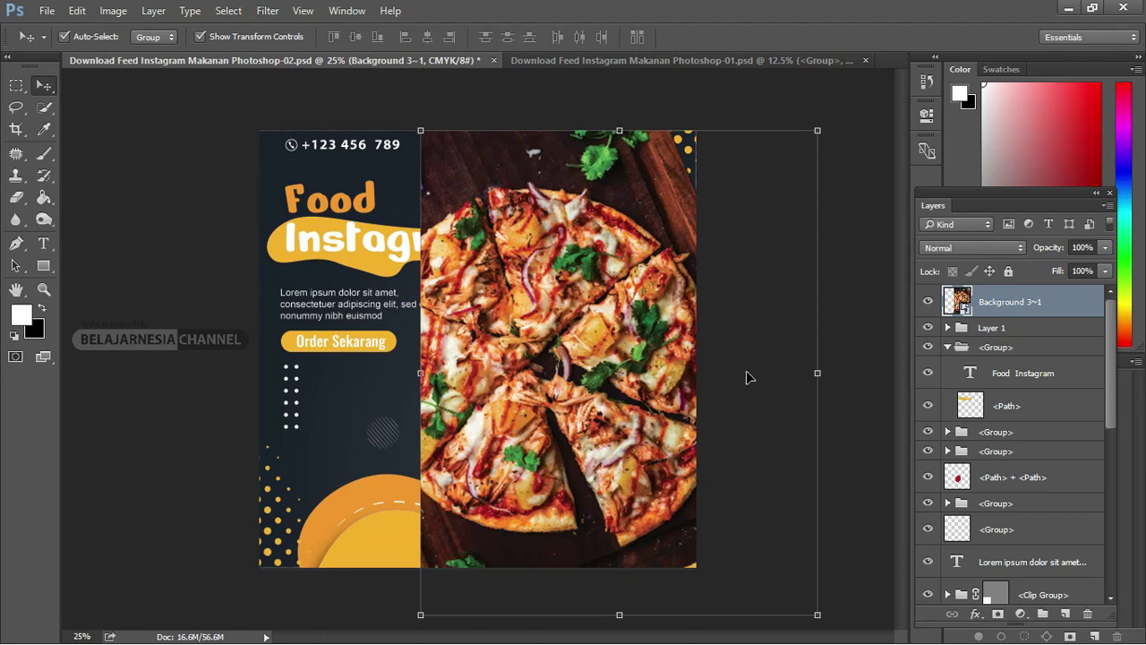
Set the pizza layer to 28% opacity, enlarge it over the yellow wave, and hide it.
left_click(1105, 248)
left_click_drag(1080, 267, 1044, 266)
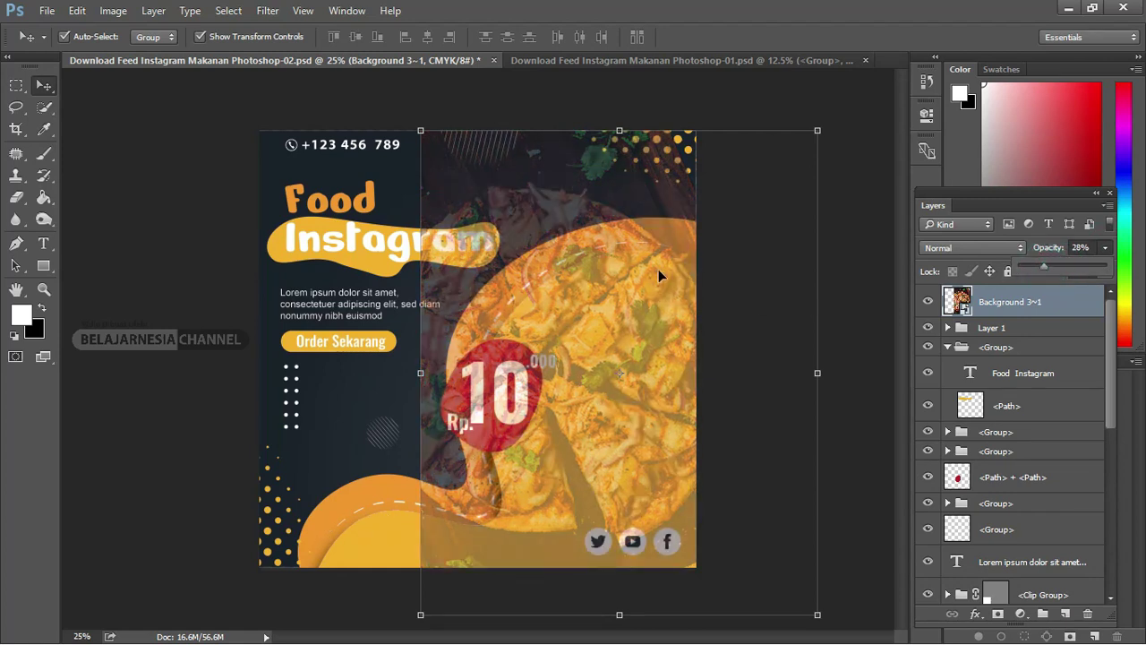
left_click(551, 399)
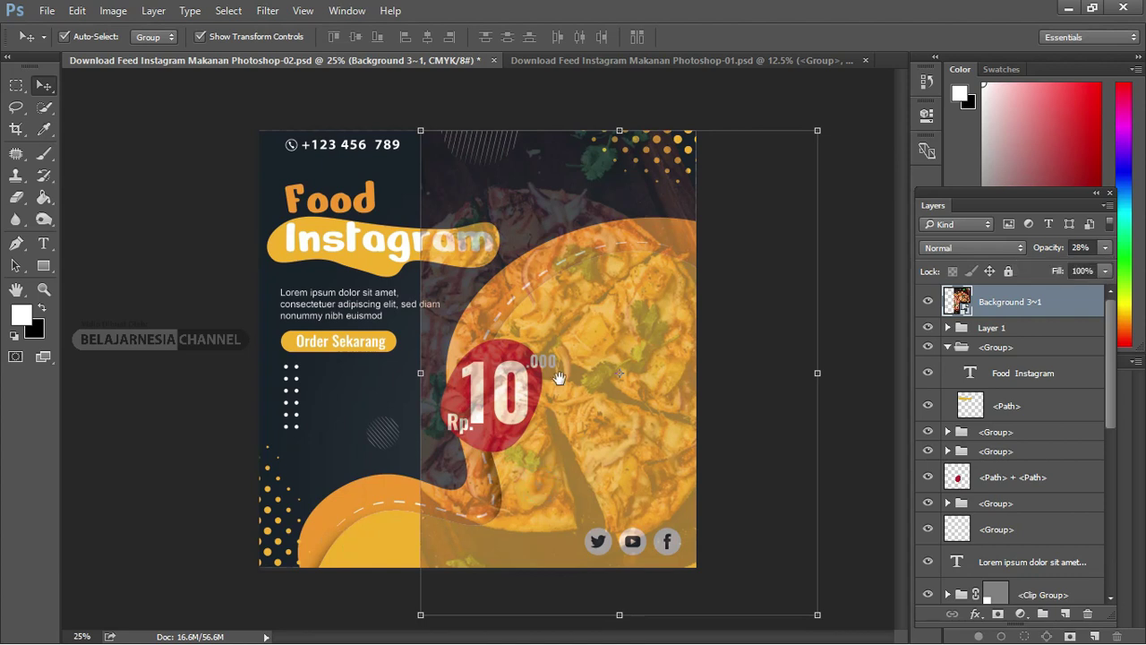
key("ctrl+minus")
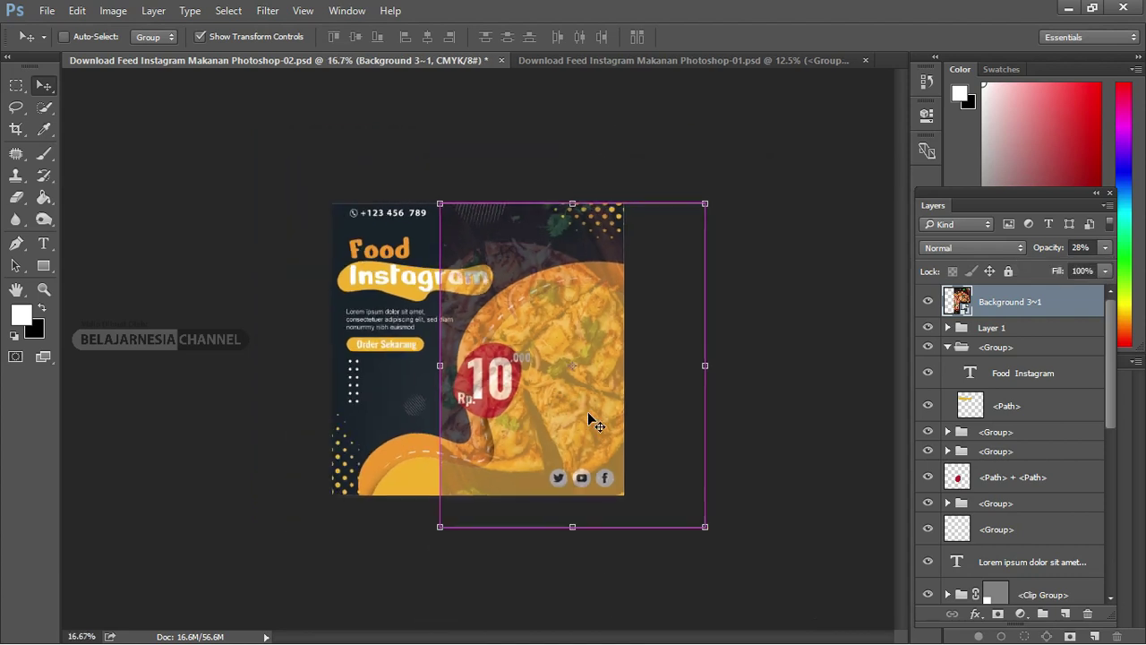
left_click_drag(440, 527, 311, 567)
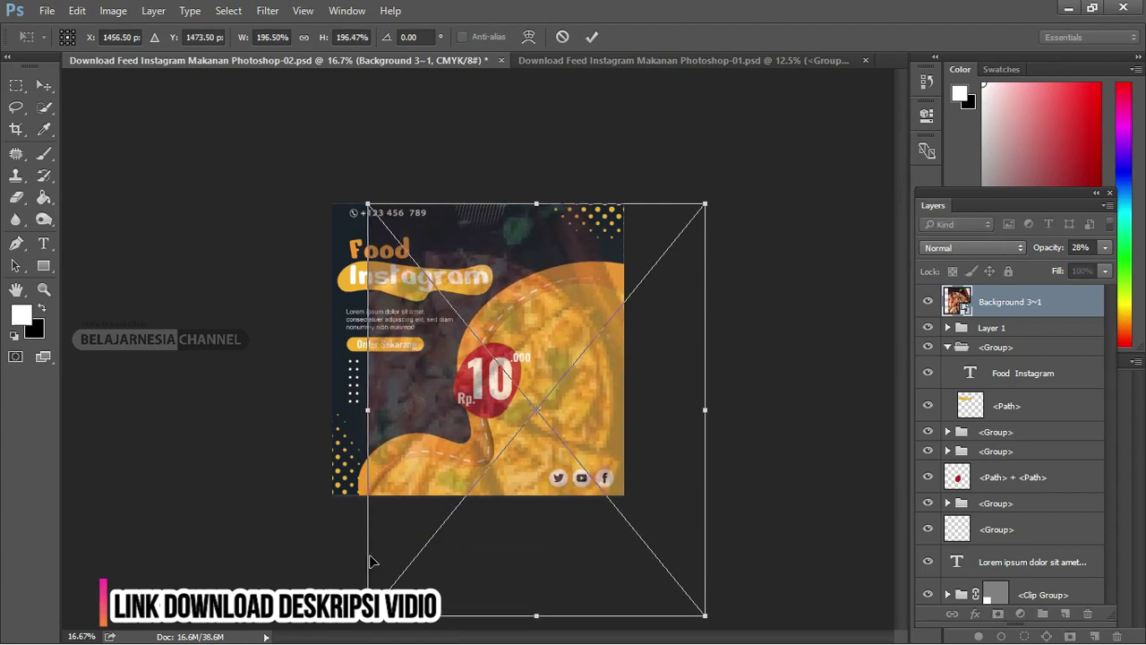
key("Return")
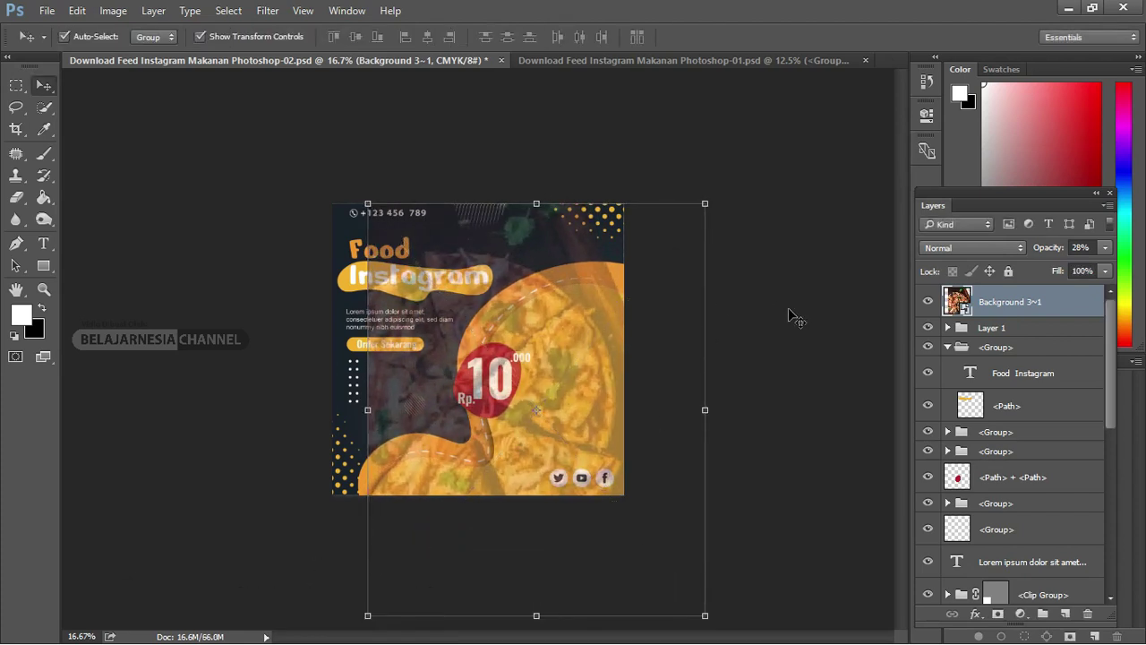
left_click(928, 303)
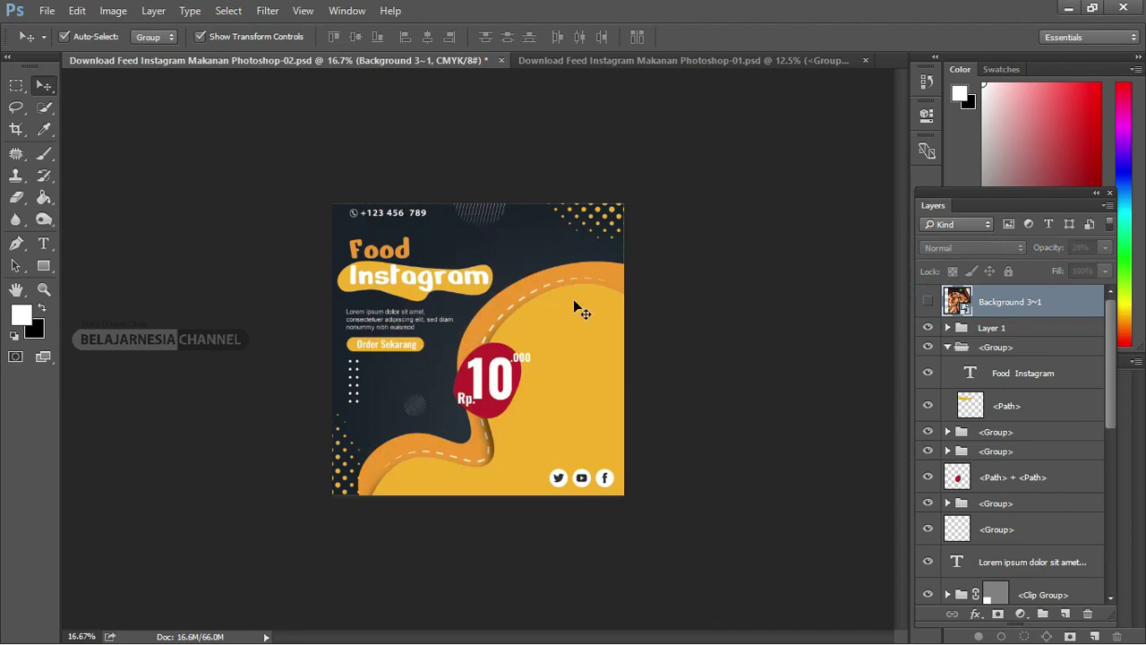
Select the yellow wave's layer and select the wave area with the Magic Wand.
left_click(580, 329)
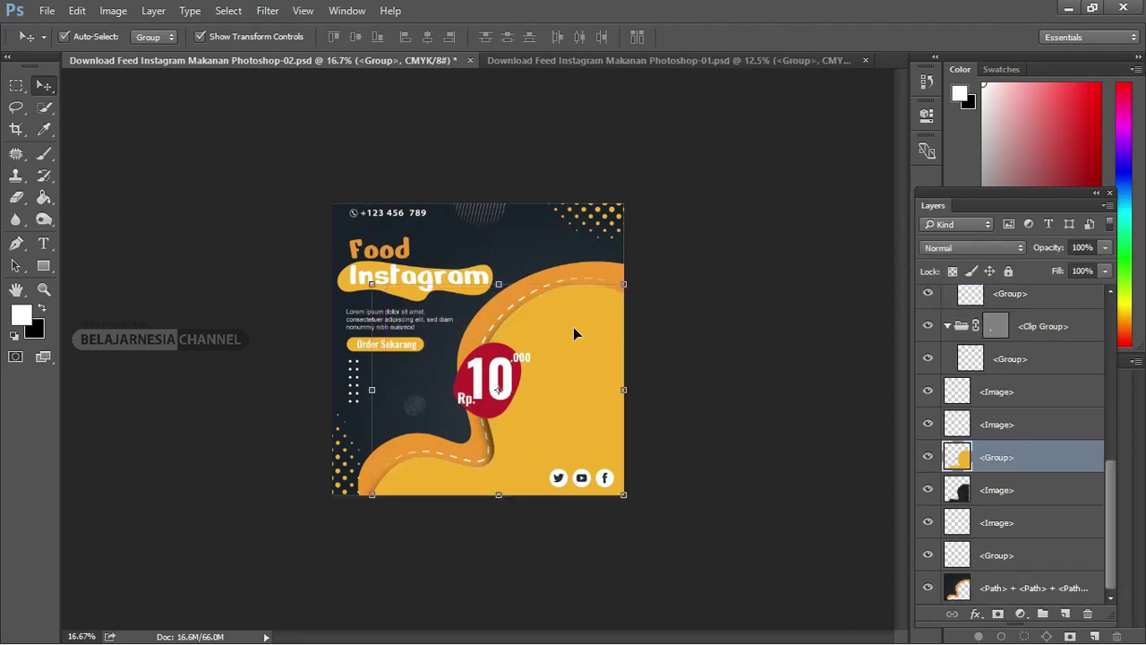
left_click(45, 109)
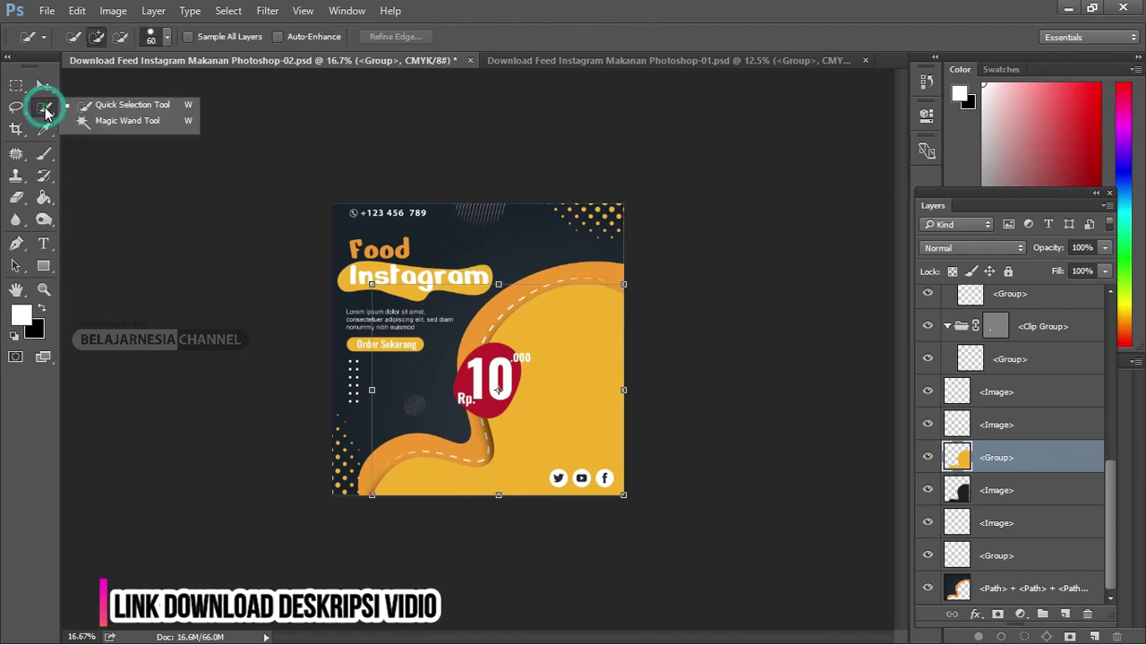
left_click(116, 120)
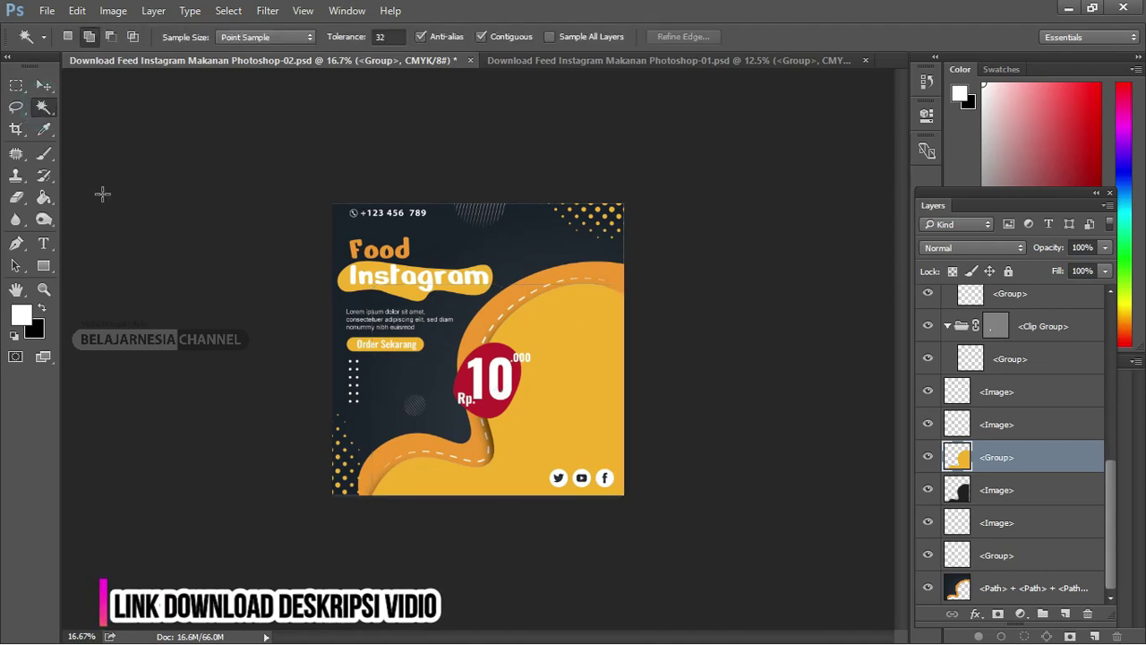
left_click(561, 384)
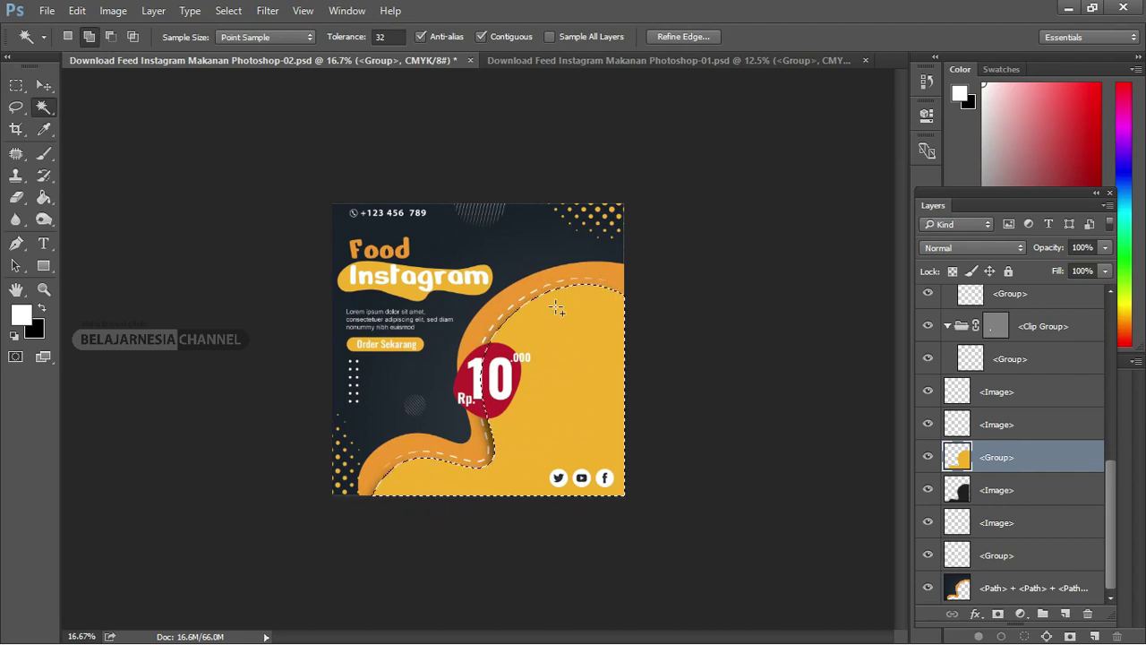
Dismiss a first Contract attempt, then deselect and reselect the yellow wave area.
left_click(227, 11)
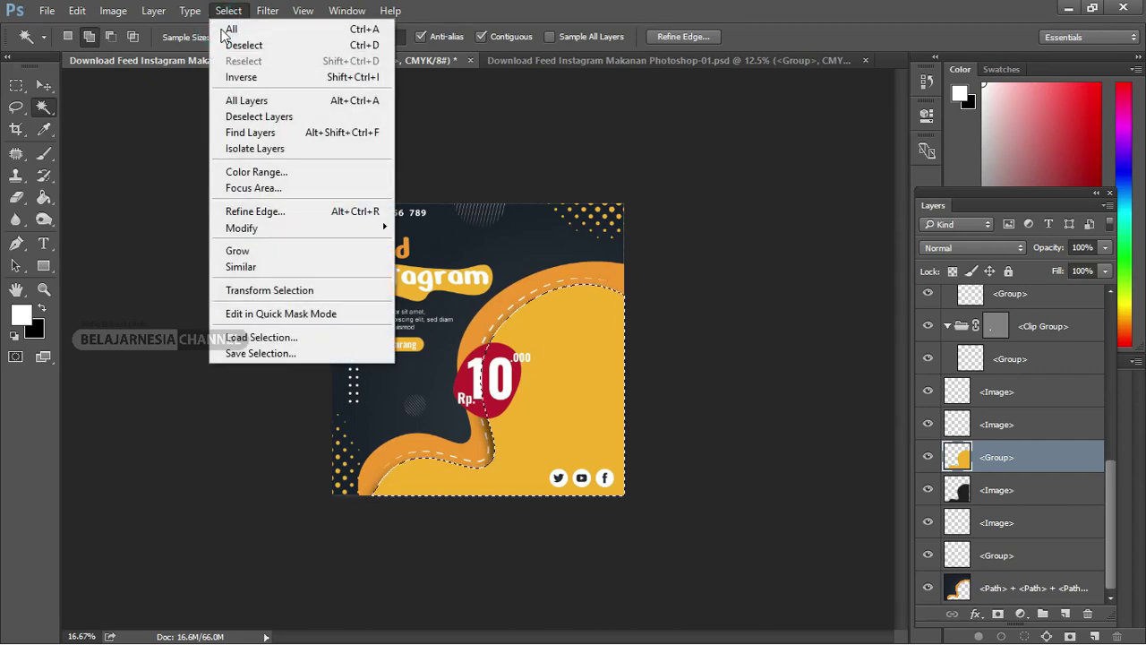
mouse_move(242, 229)
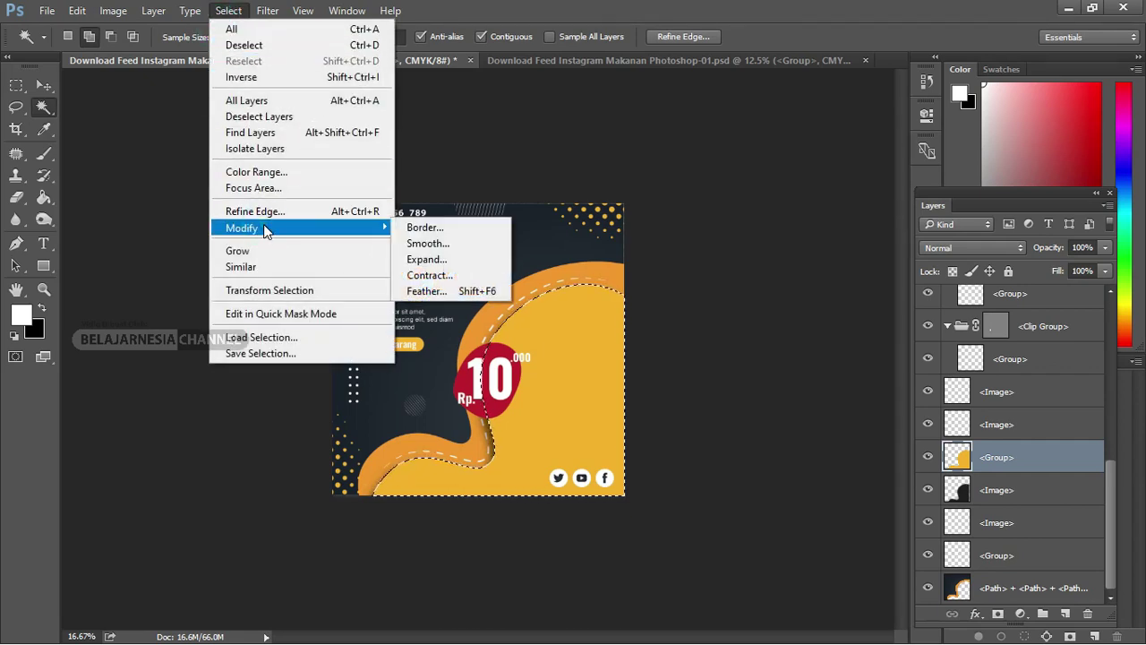
left_click(430, 275)
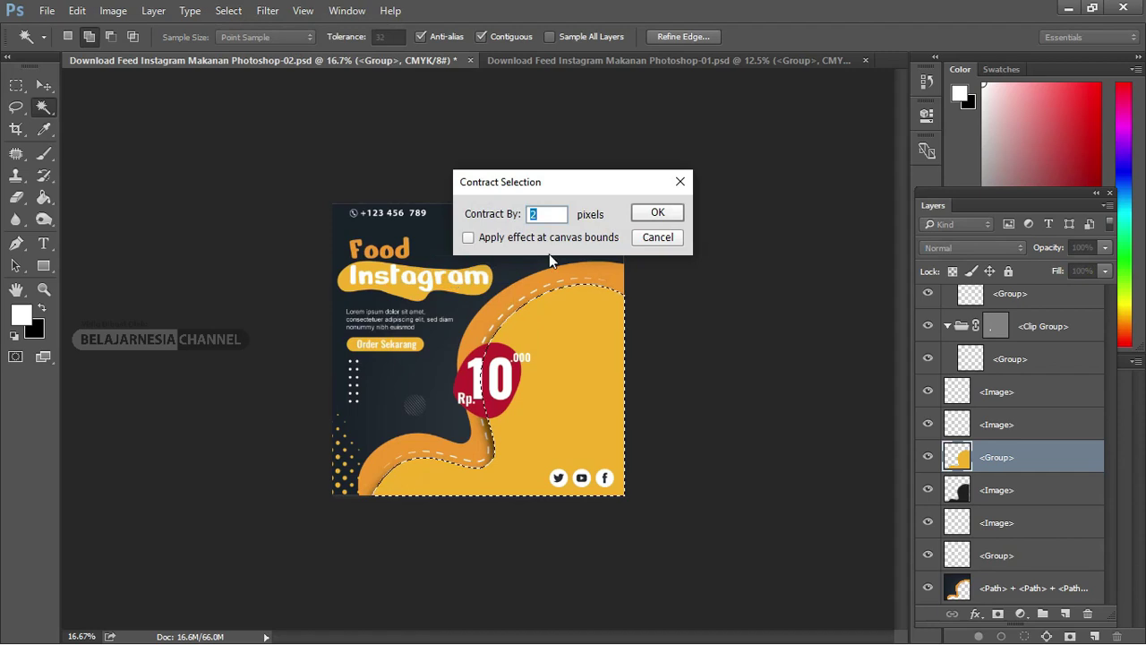
left_click(658, 238)
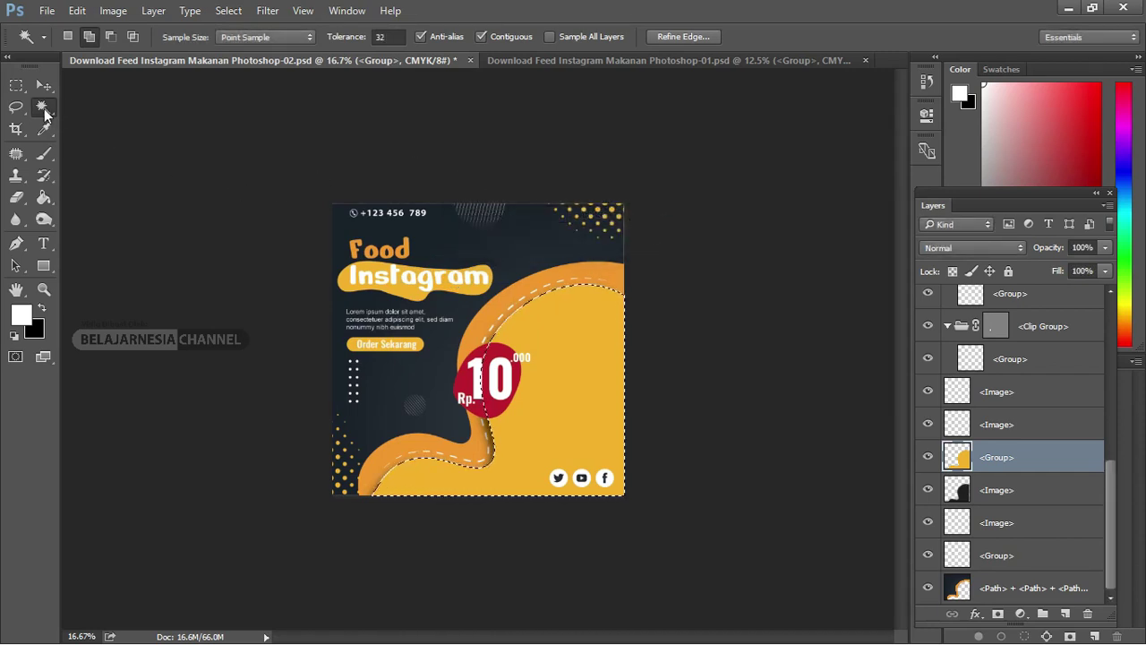
left_click(573, 353)
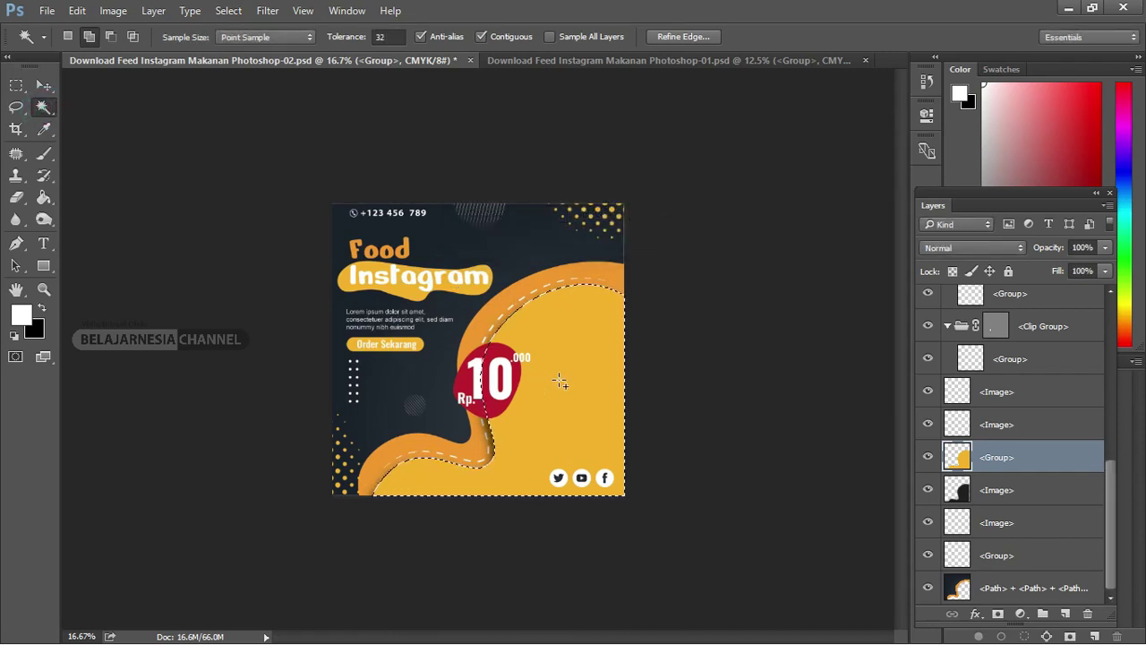
key("ctrl+d")
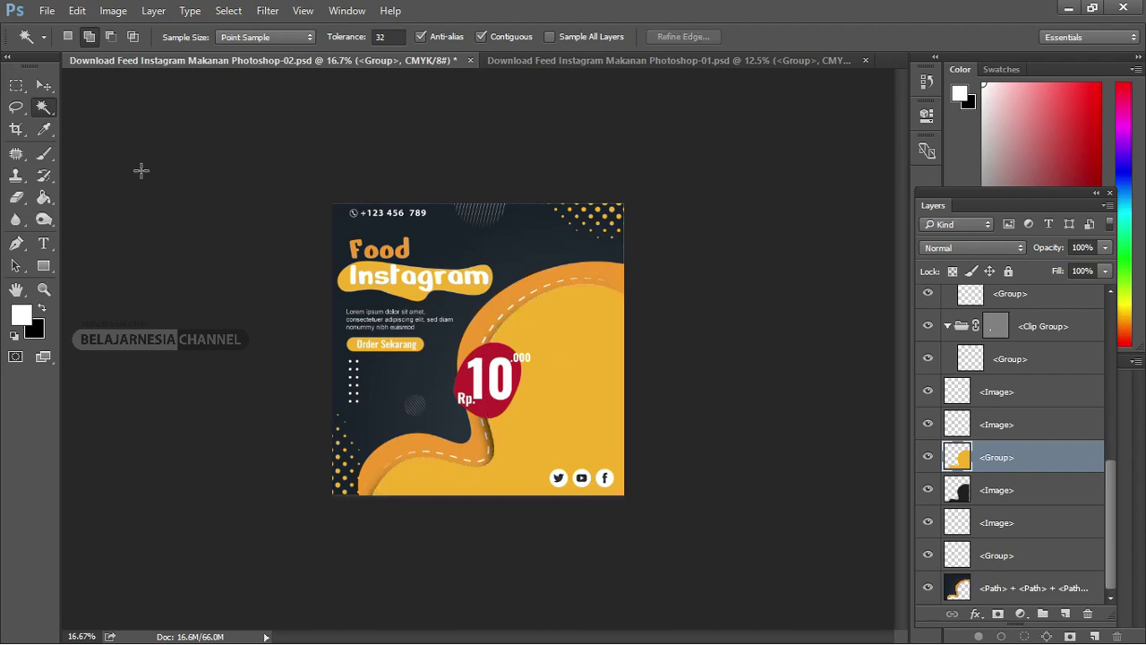
left_click(616, 376)
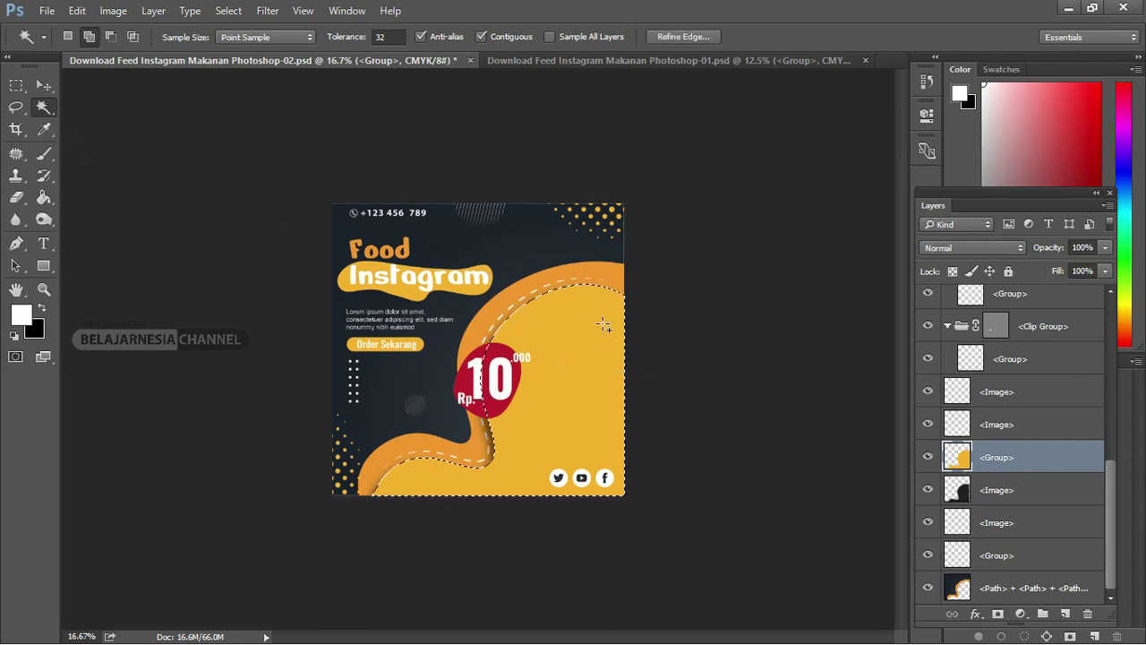
Contract the wave selection by 10 pixels, with Apply effect at canvas bounds on.
left_click(228, 11)
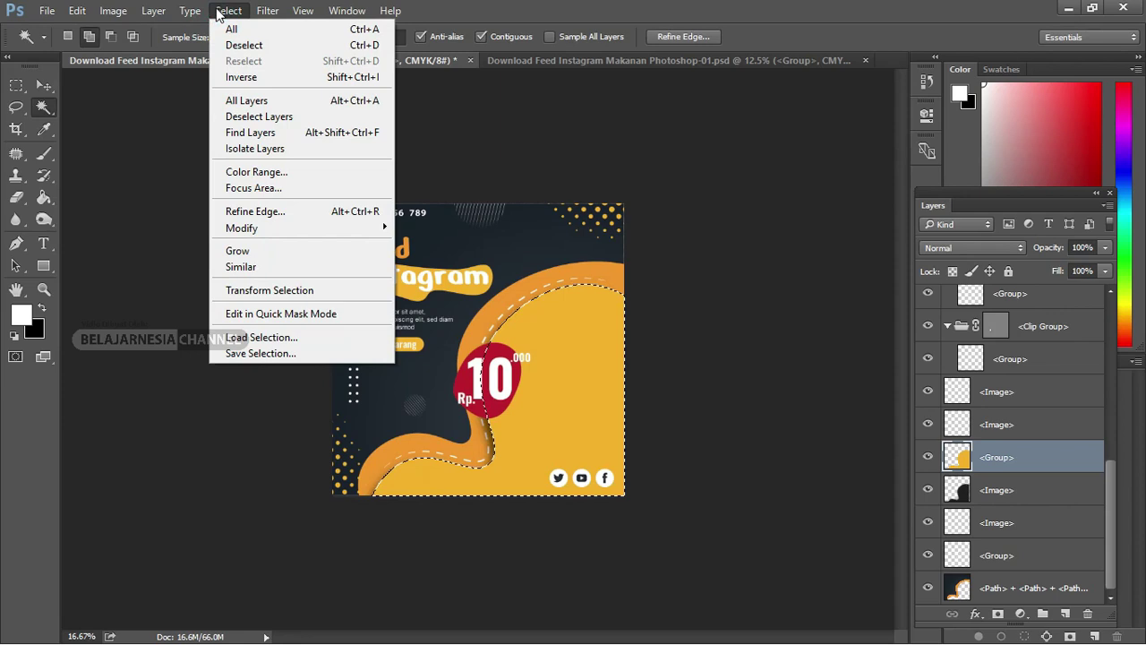
left_click(293, 229)
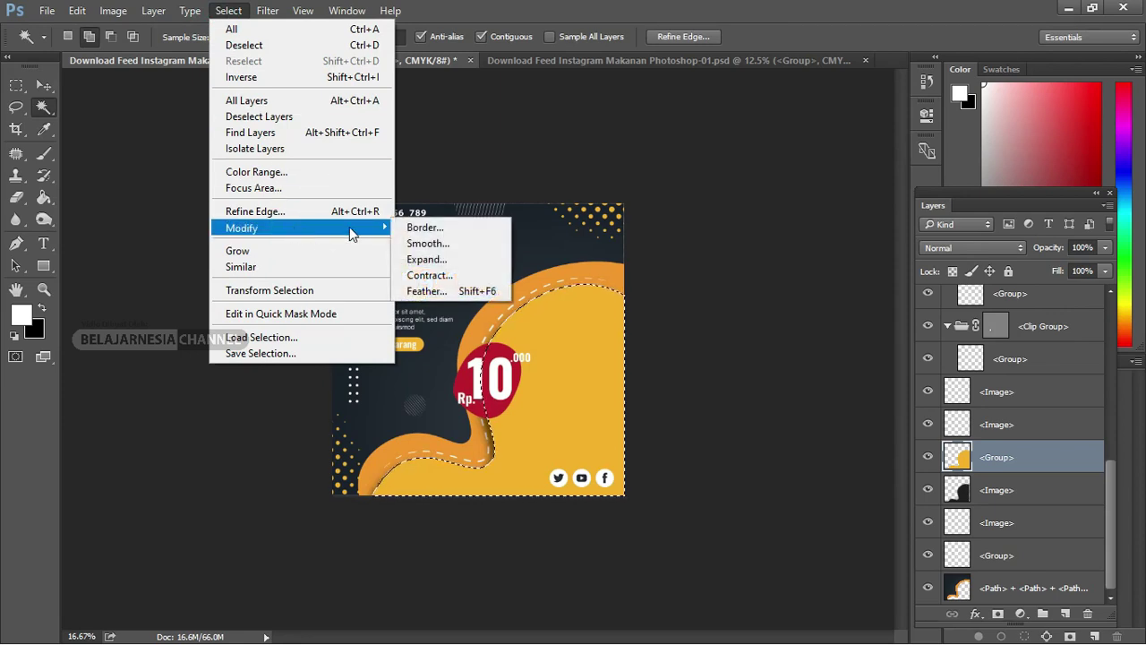
left_click(459, 274)
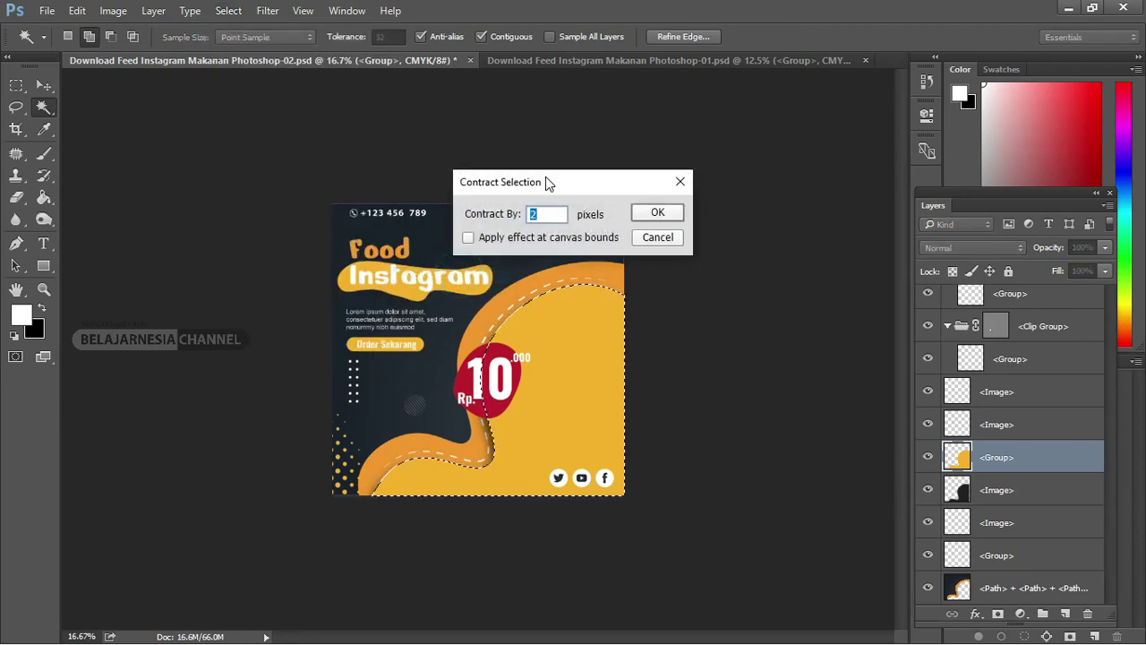
left_click_drag(544, 182, 712, 235)
left_click(638, 291)
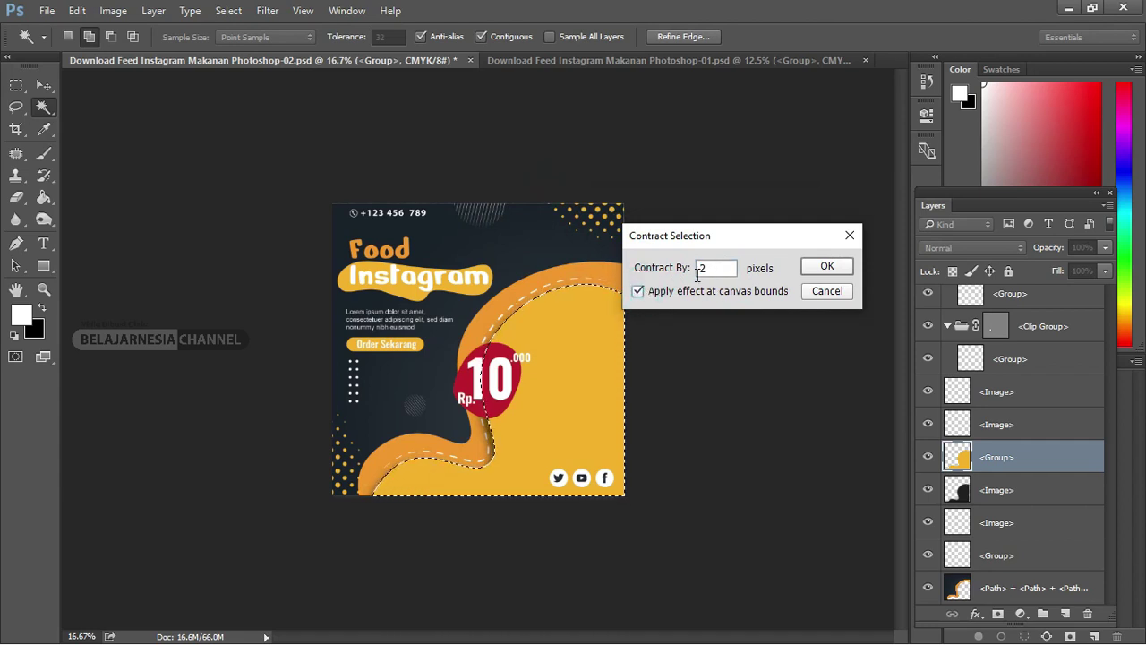
double_click(700, 269)
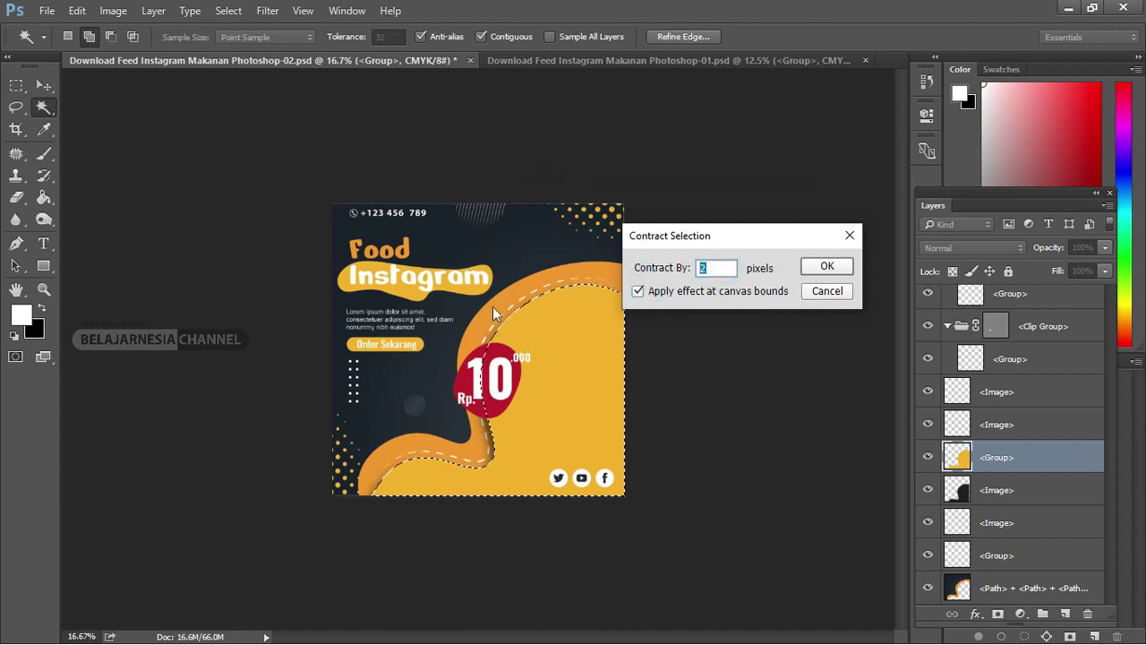
type("10")
left_click(827, 267)
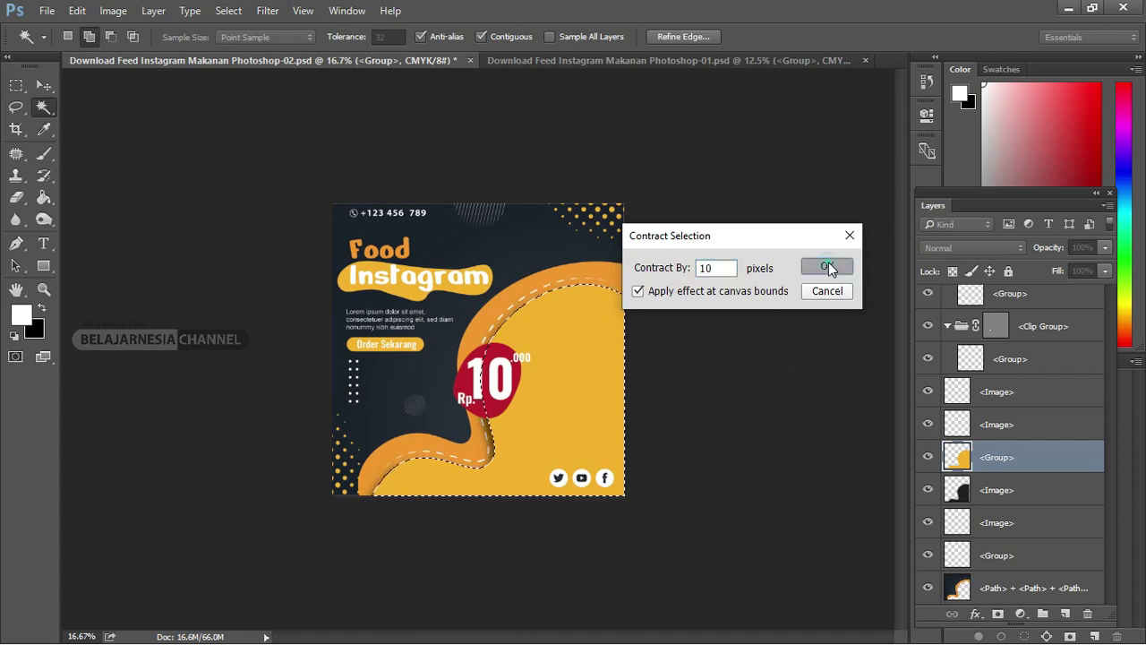
Zoom in on the yellow wave and contract its selection by another 20 pixels.
key("z")
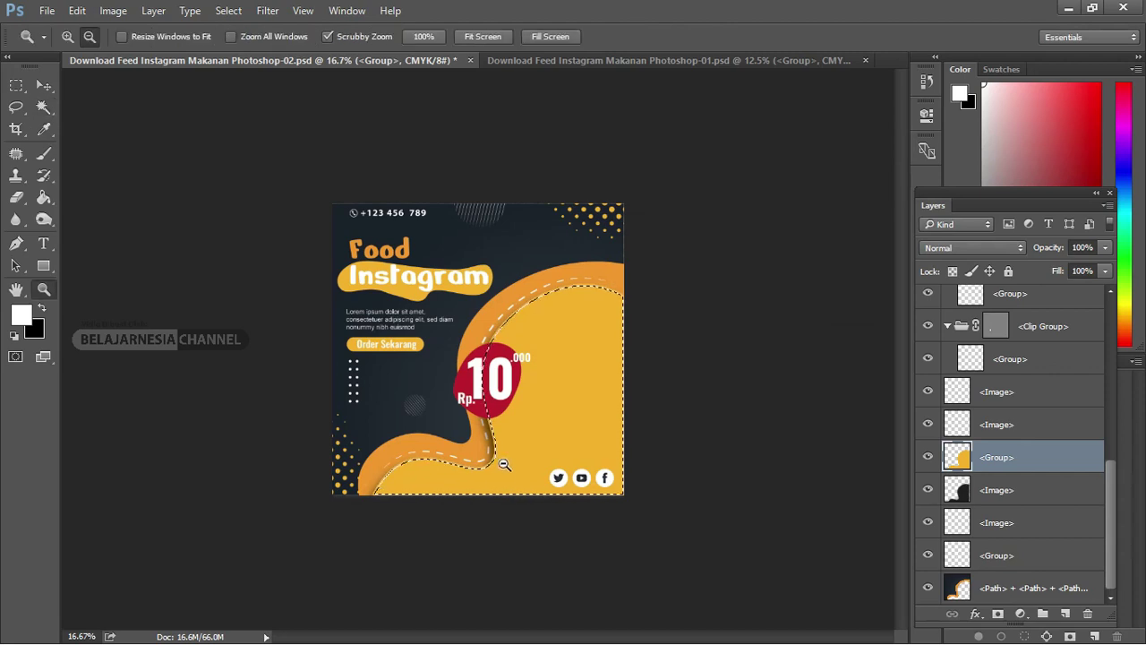
left_click_drag(504, 465, 551, 458)
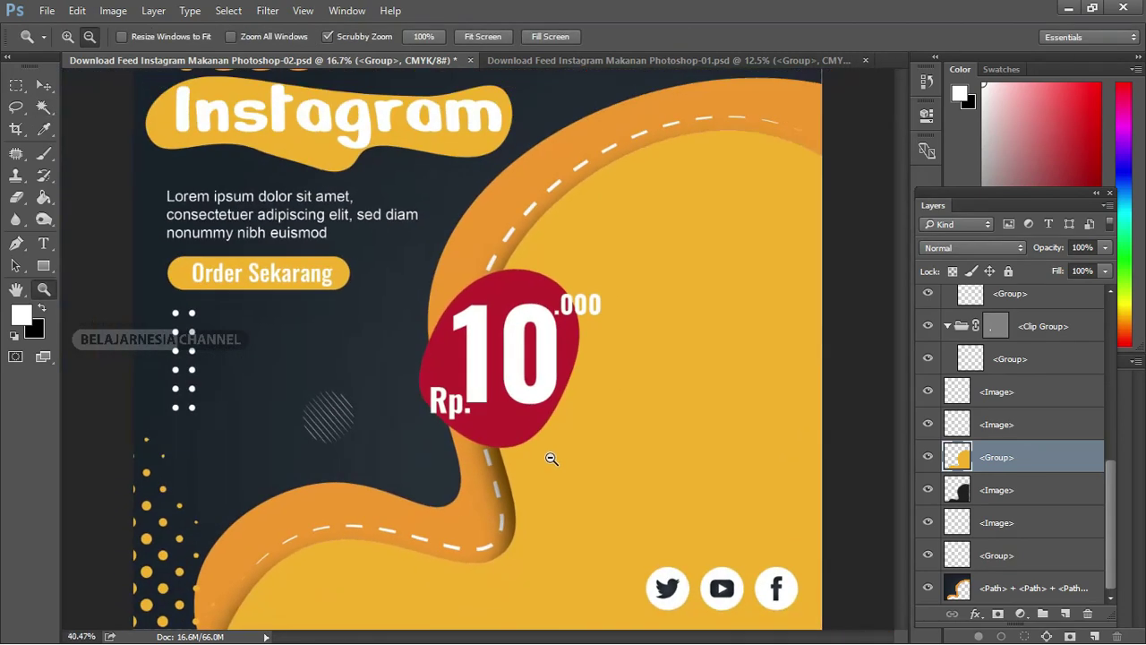
left_click(551, 458, "alt")
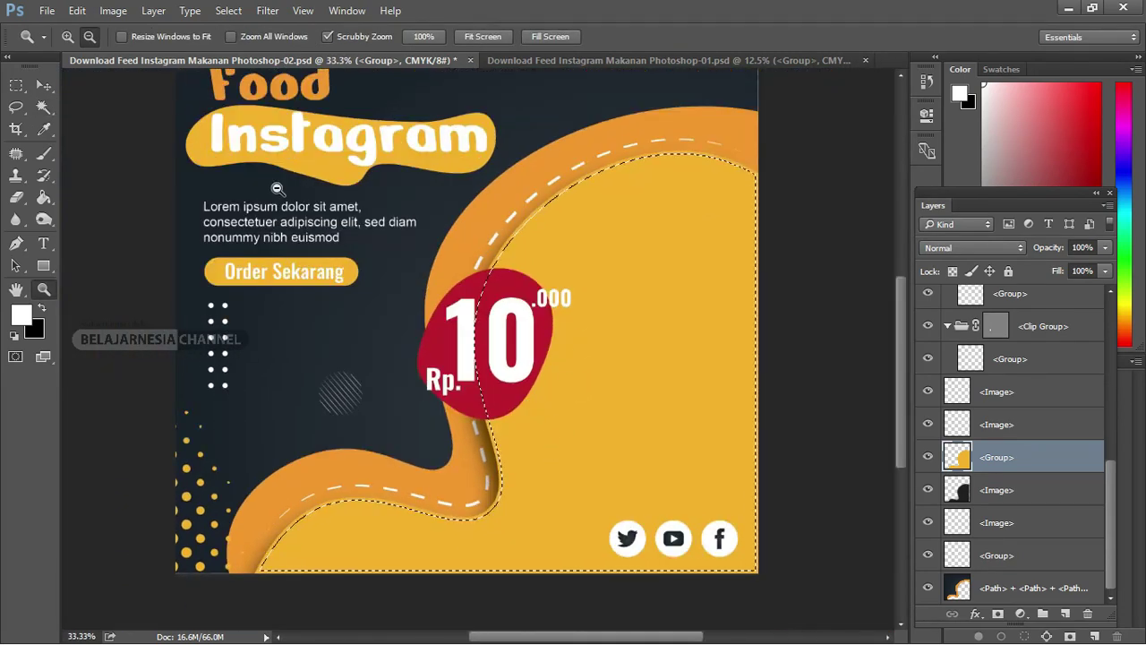
left_click(228, 10)
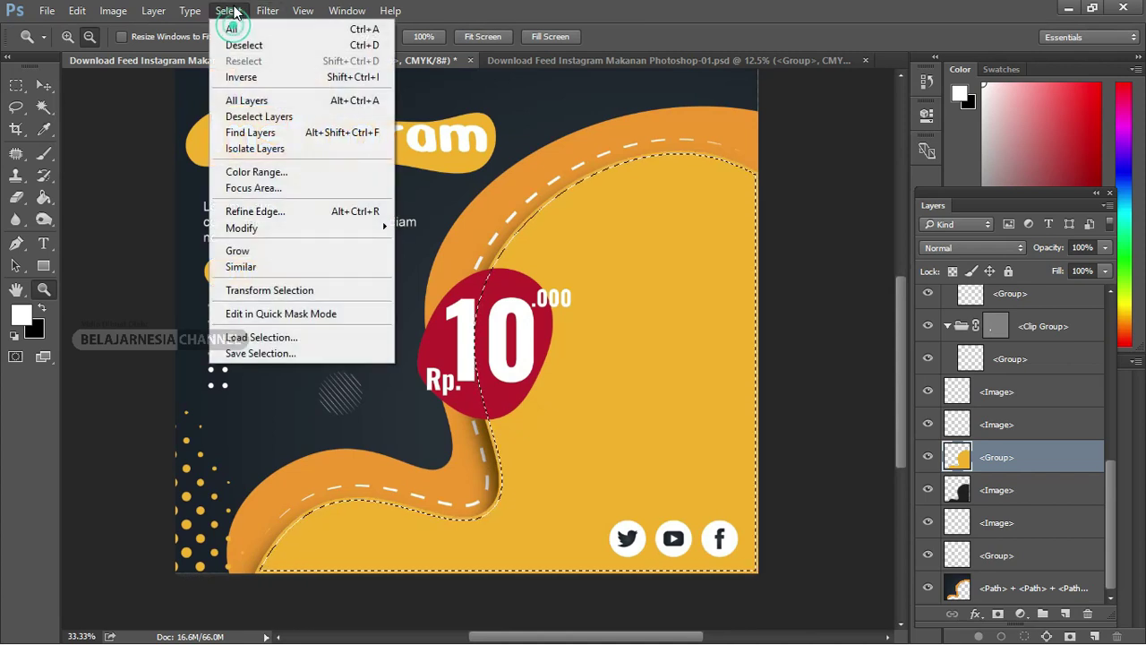
left_click(294, 227)
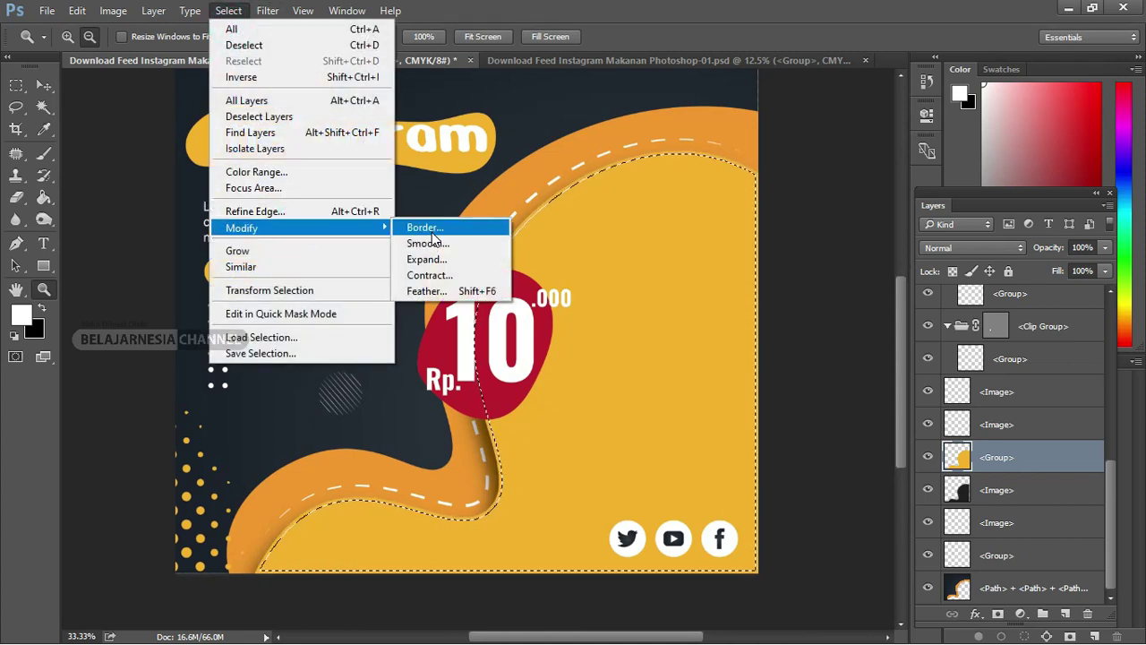
left_click(445, 279)
double_click(707, 268)
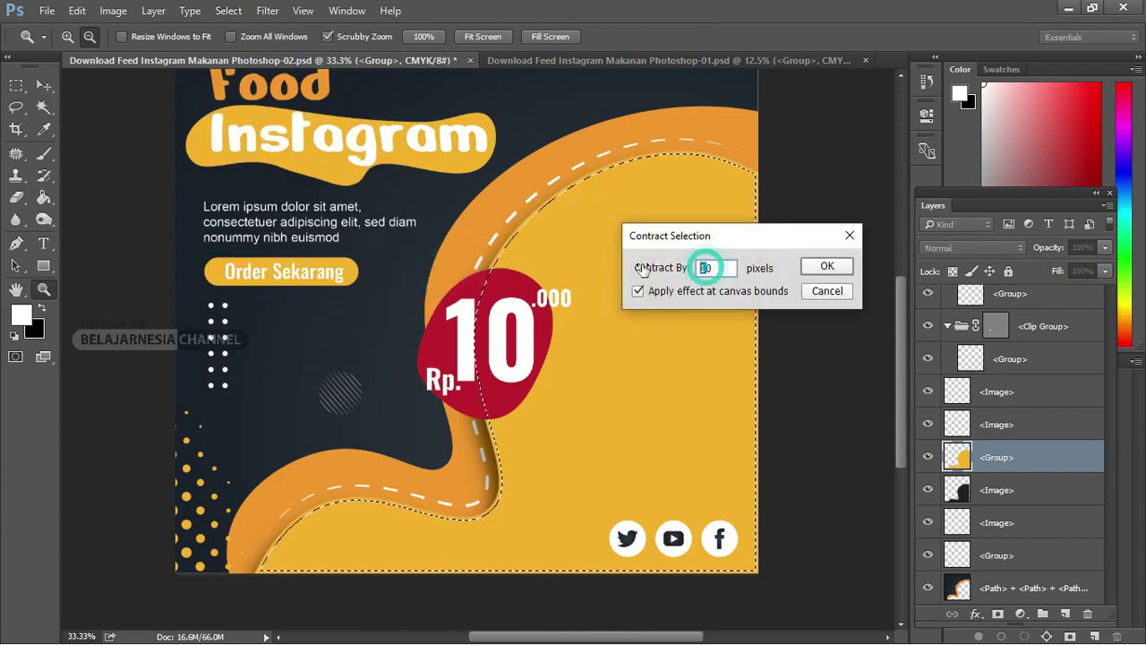
type("20")
left_click(826, 266)
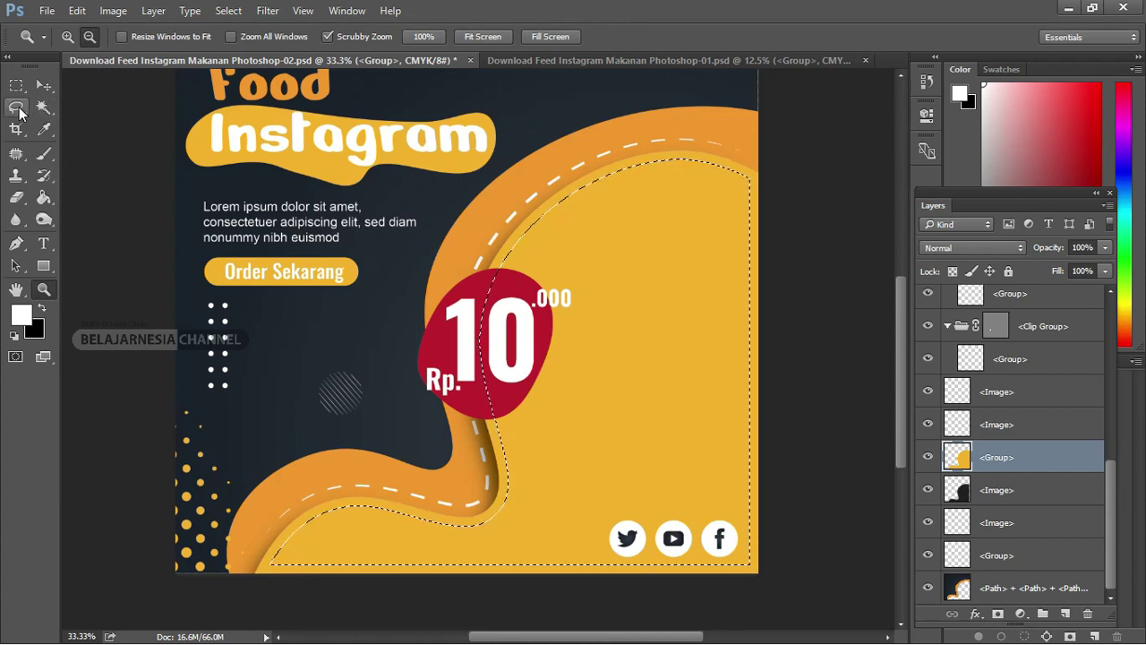
Trace a Polygonal Lasso selection around the inner wave, reaching past the right and bottom edges.
left_click(18, 110)
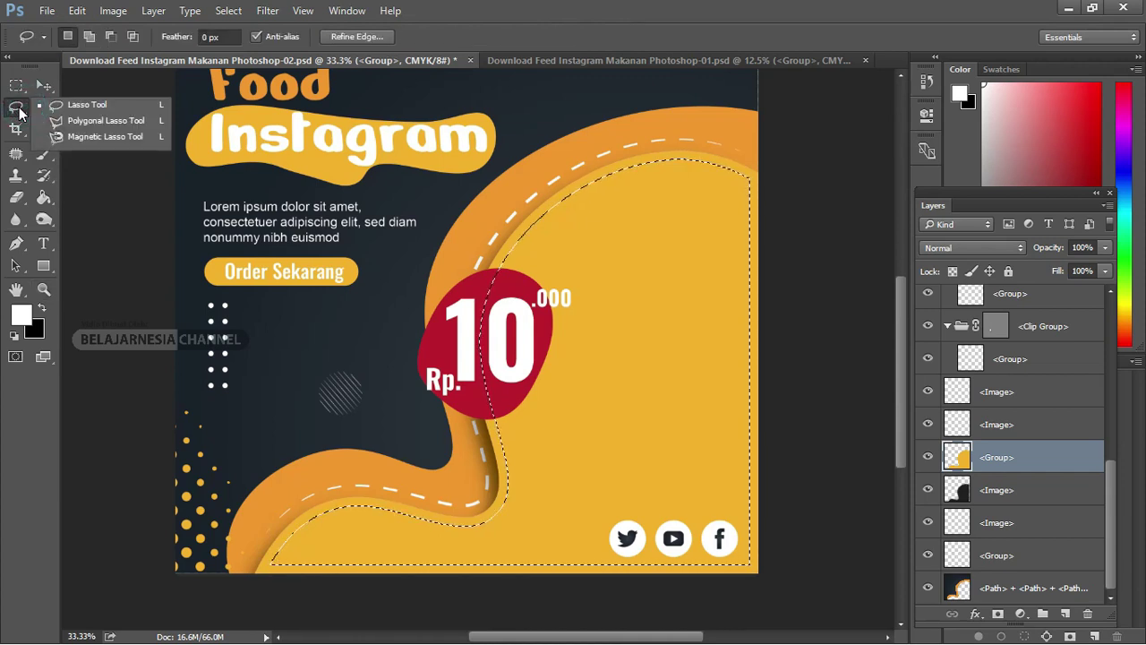
left_click(94, 119)
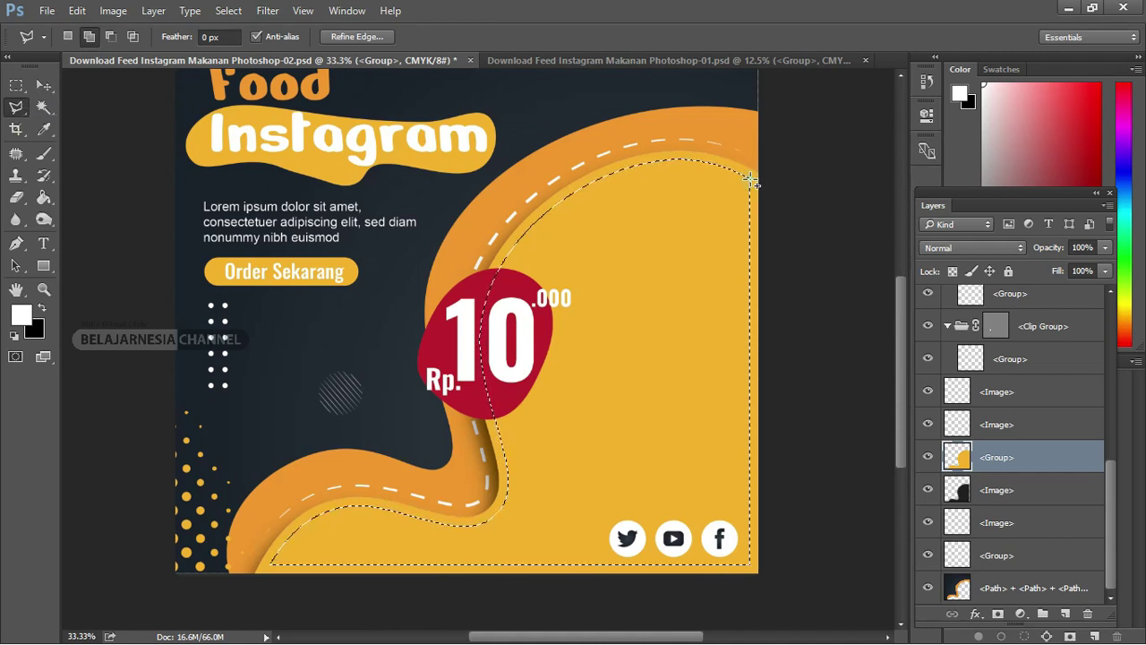
left_click(776, 193)
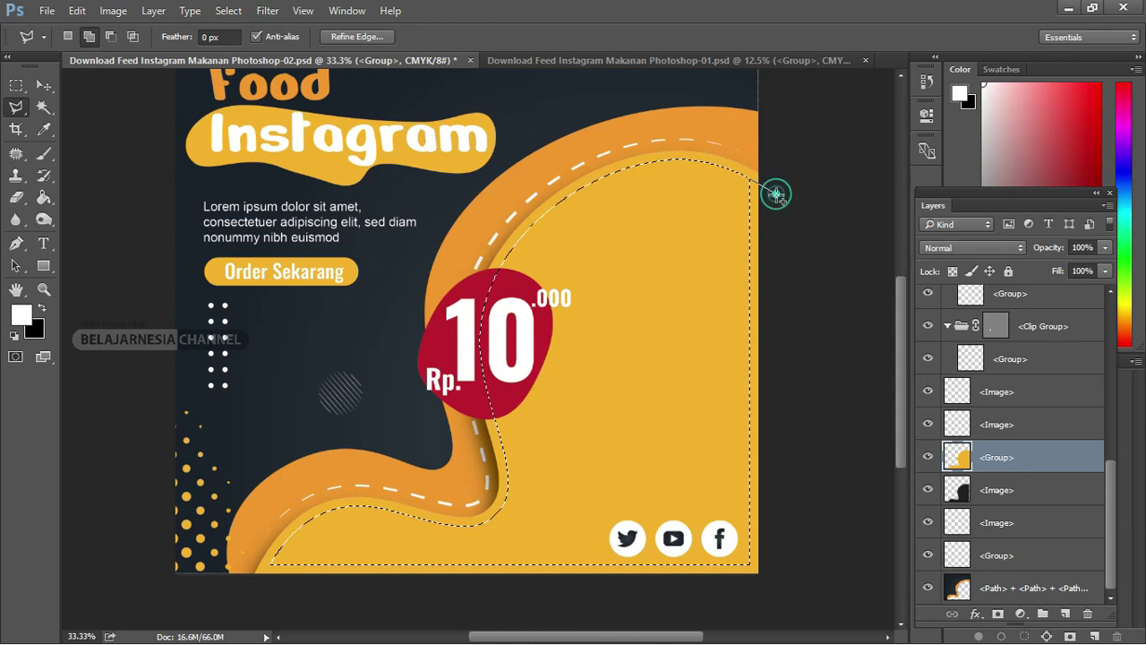
left_click(773, 558)
left_click(258, 564)
left_click(263, 541)
left_click(273, 523)
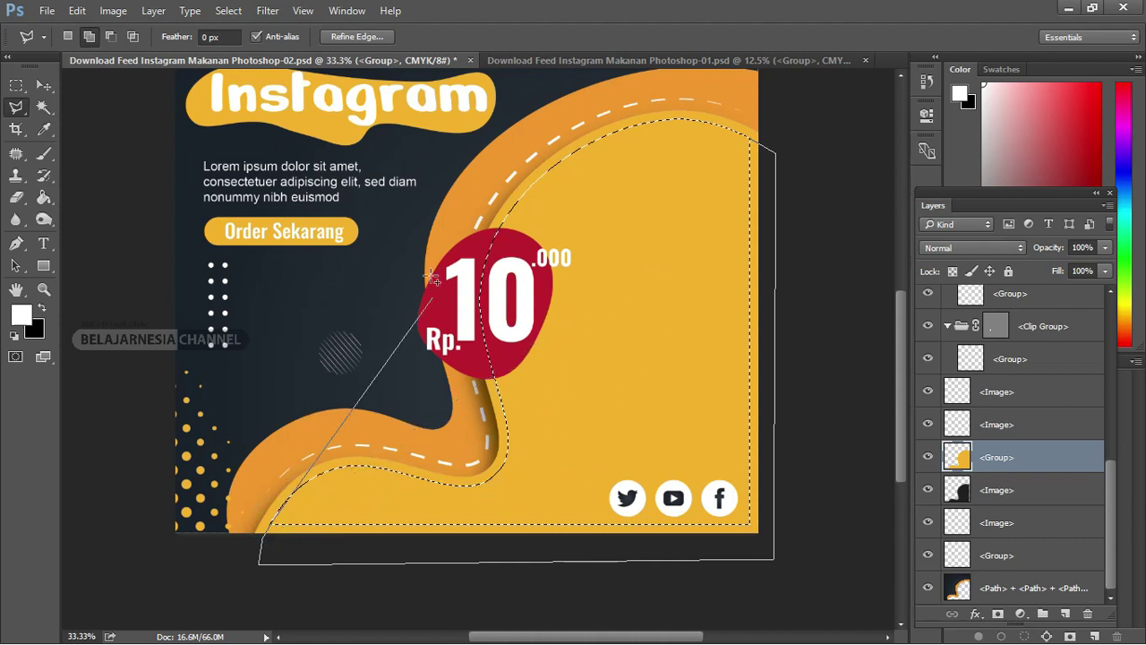
left_click(554, 501)
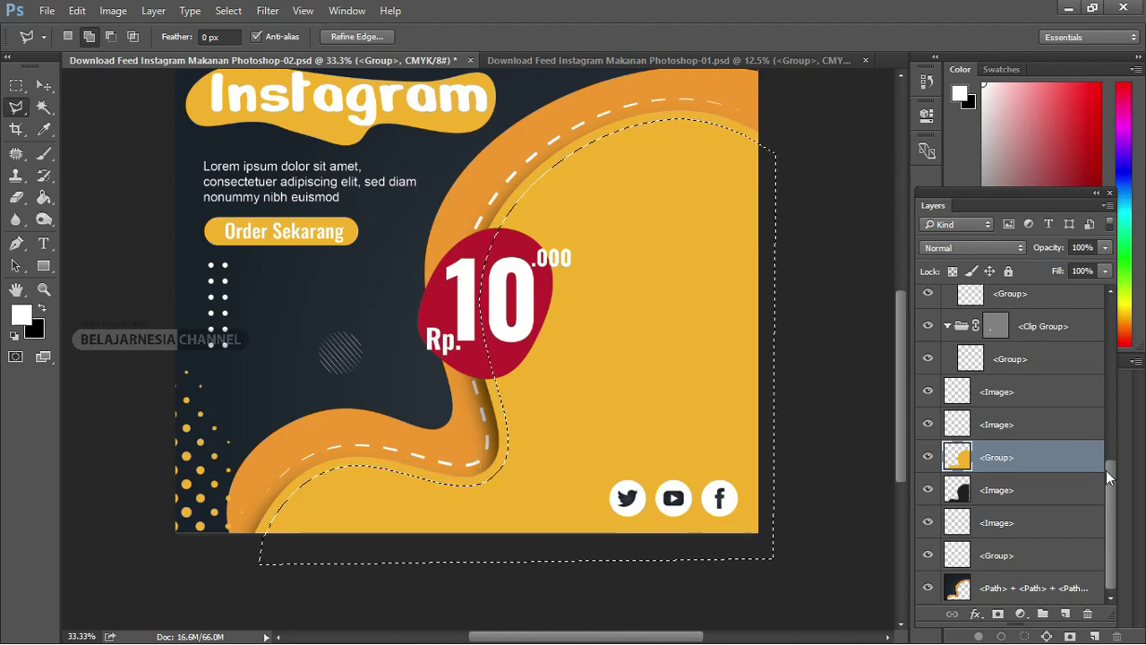
left_click_drag(1109, 489, 1094, 310)
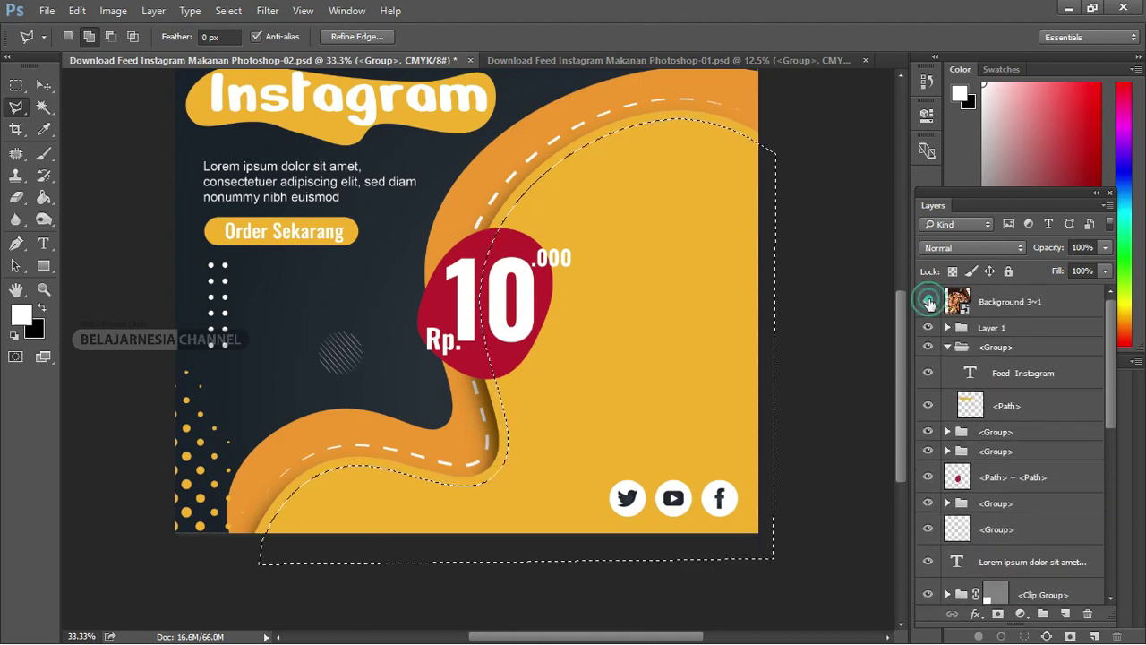
Show Background 3~1 at 100% opacity and mask it to the selected wave area.
left_click(928, 301)
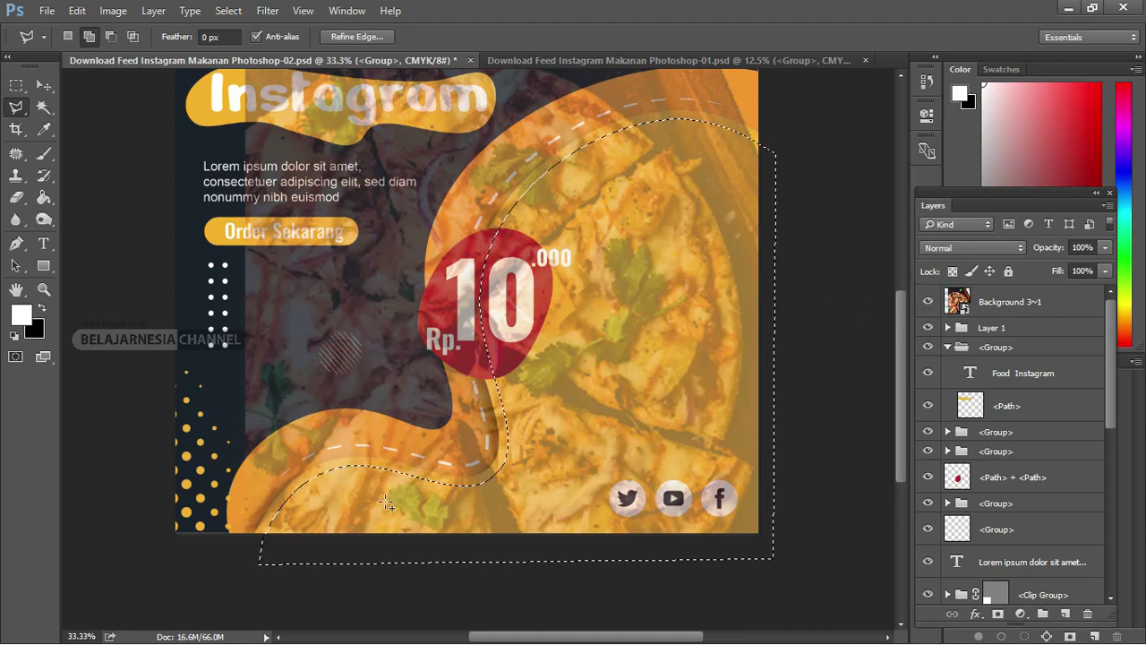
left_click(1031, 302)
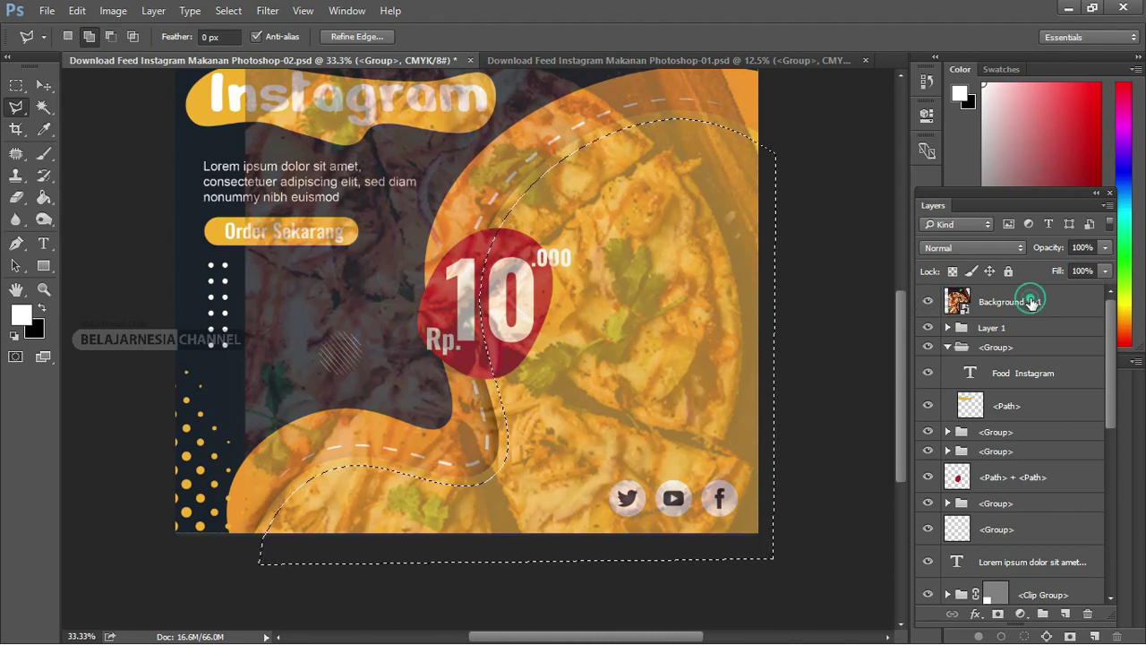
left_click(1107, 248)
left_click_drag(1047, 268, 1130, 277)
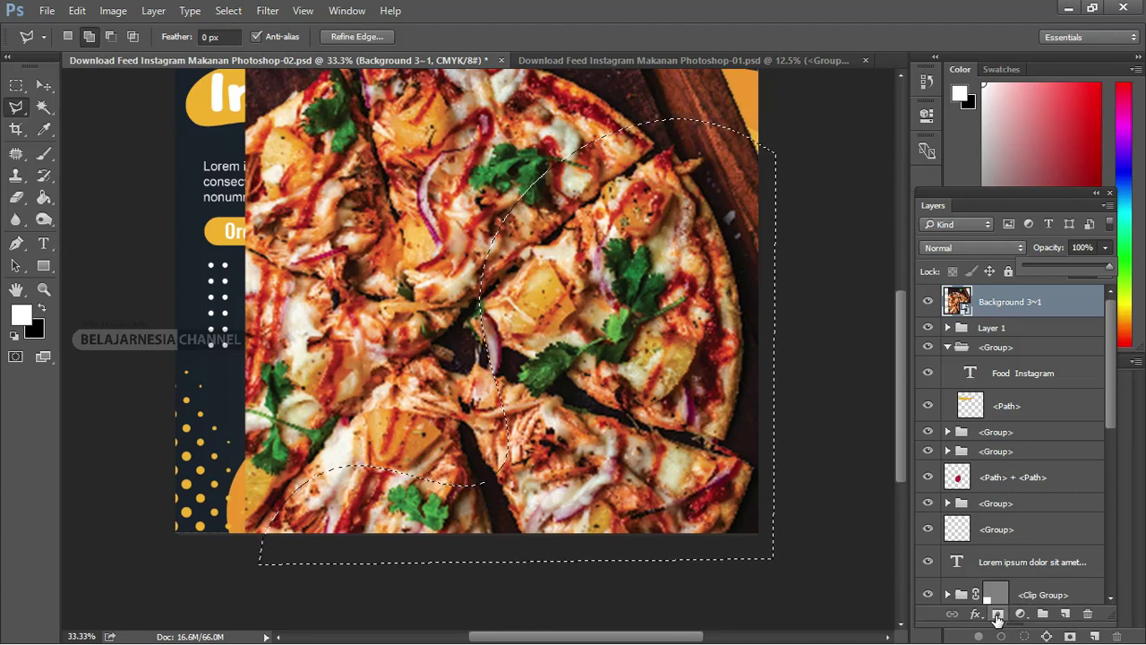
left_click(996, 614)
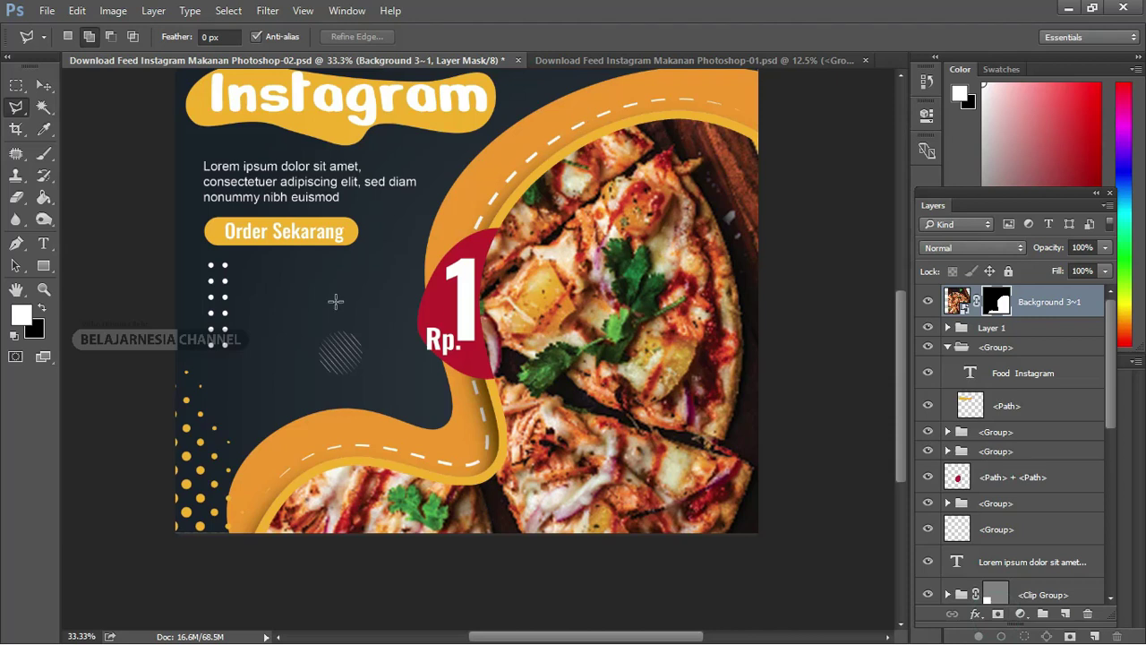
left_click(44, 85)
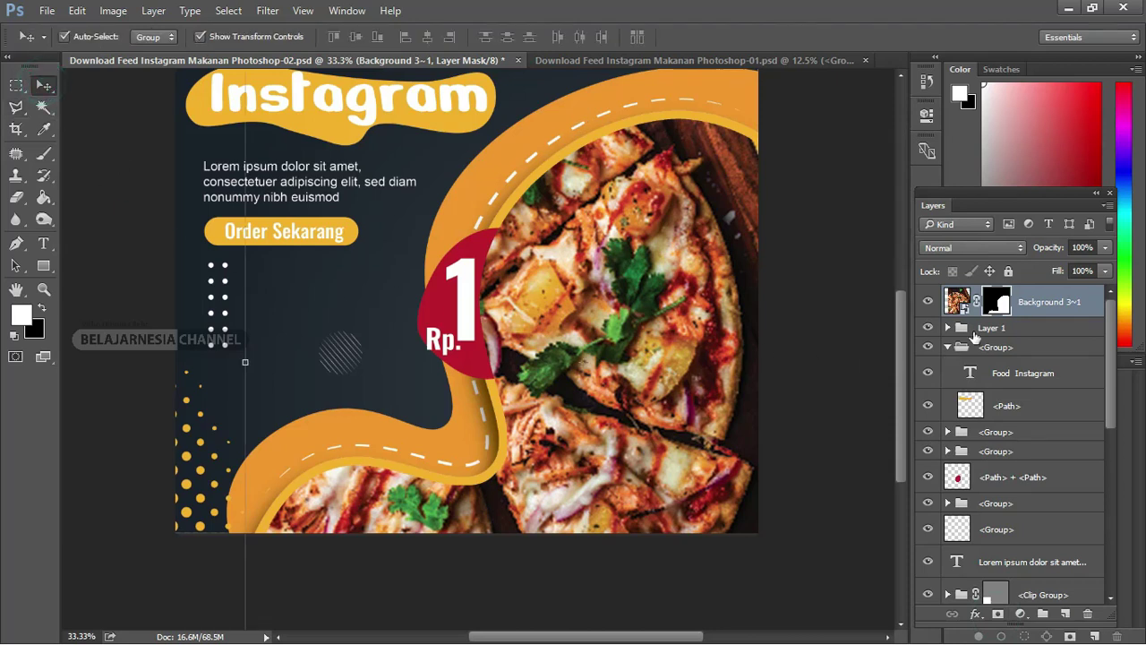
Move the Background 3~1 layer below the price-badge group, deselect it, and zoom out.
left_click_drag(1046, 301, 1059, 486)
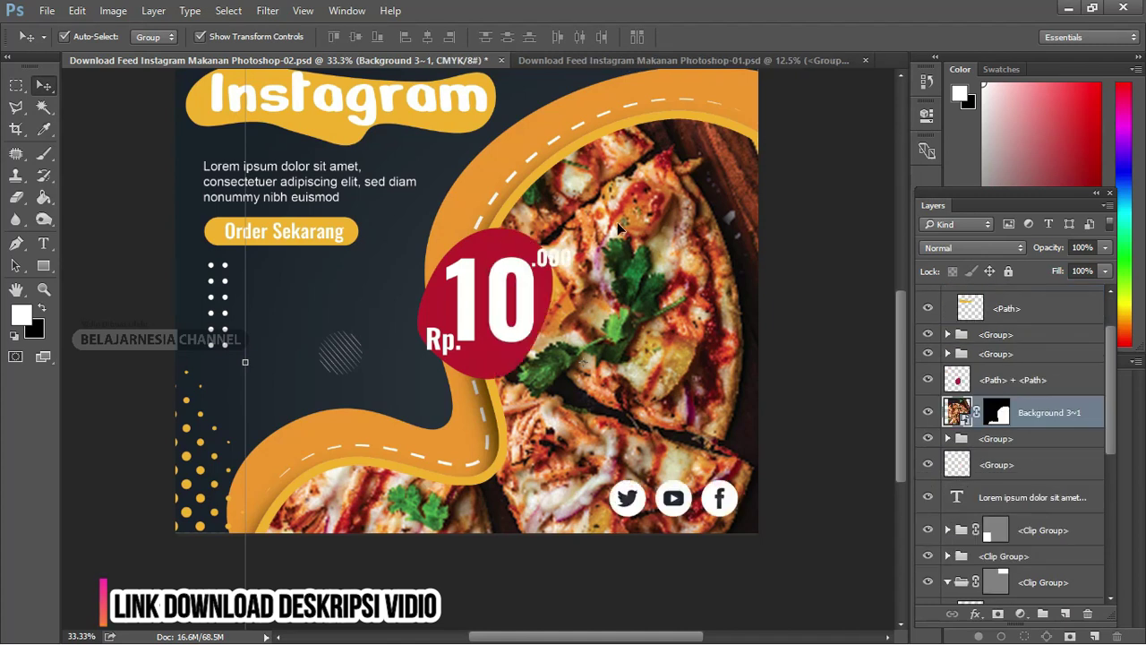
left_click(816, 281)
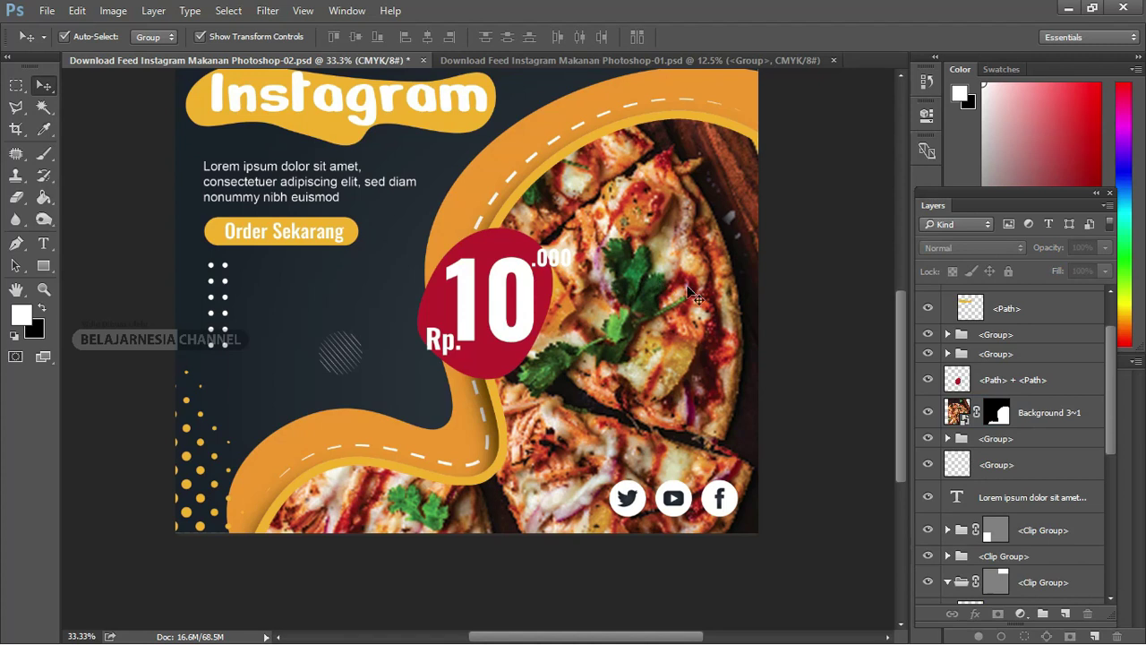
key("ctrl+minus")
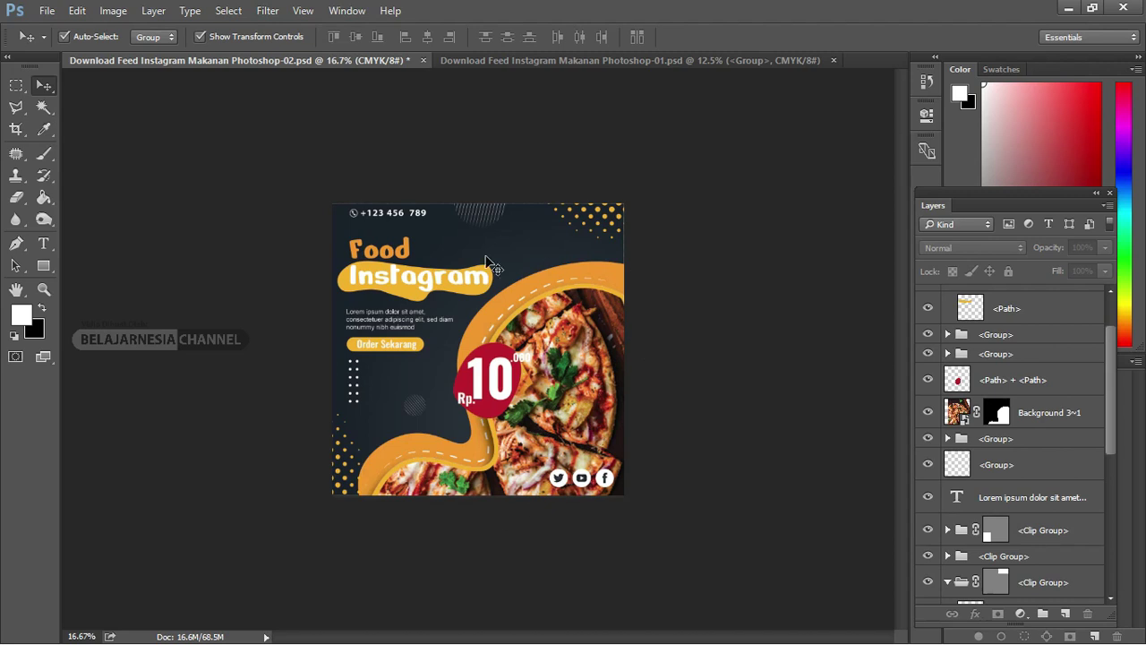
Drag the Background 4 pizza image from File Explorer into the Photoshop-01 template.
left_click(549, 62)
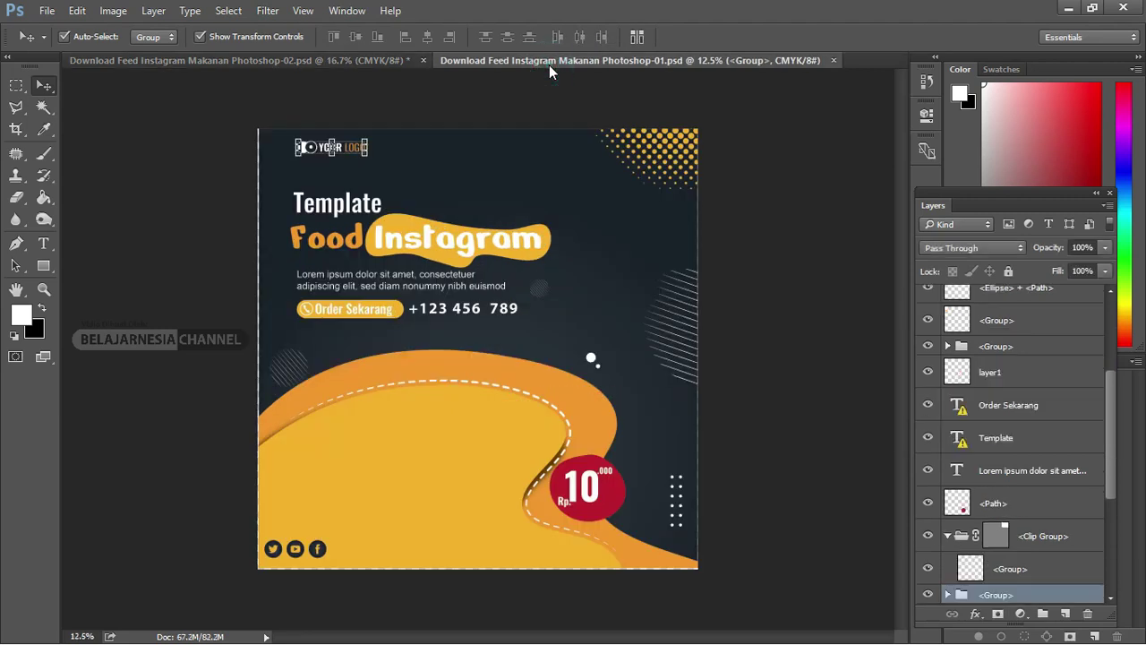
key("alt+Tab")
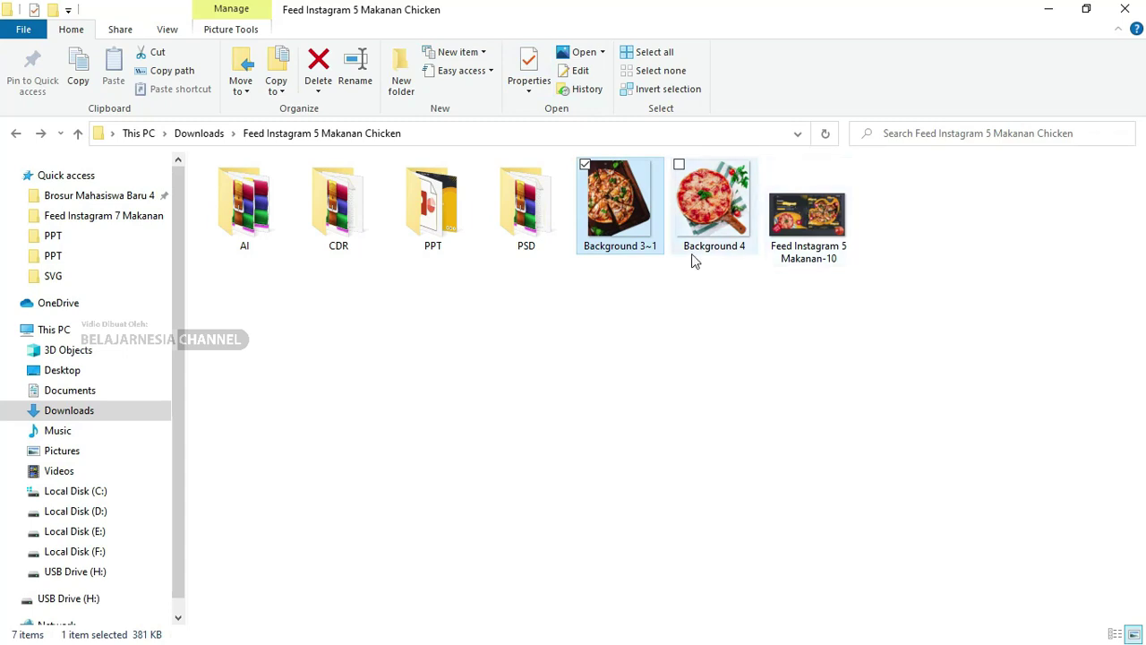
left_click_drag(701, 234, 716, 348)
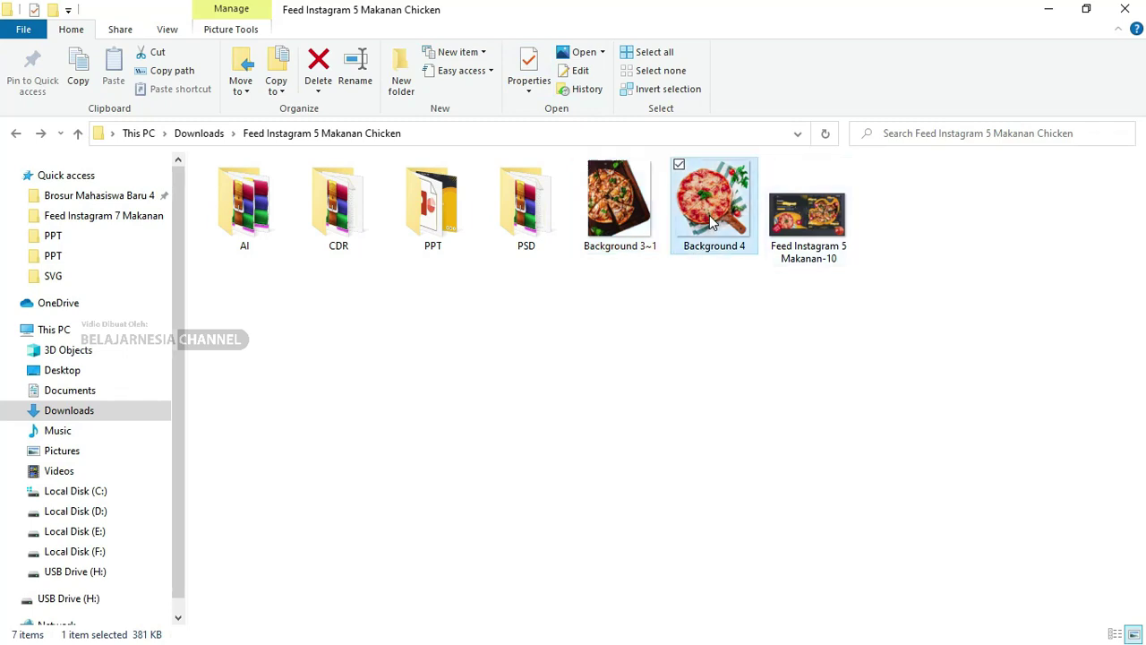
key("alt+Tab")
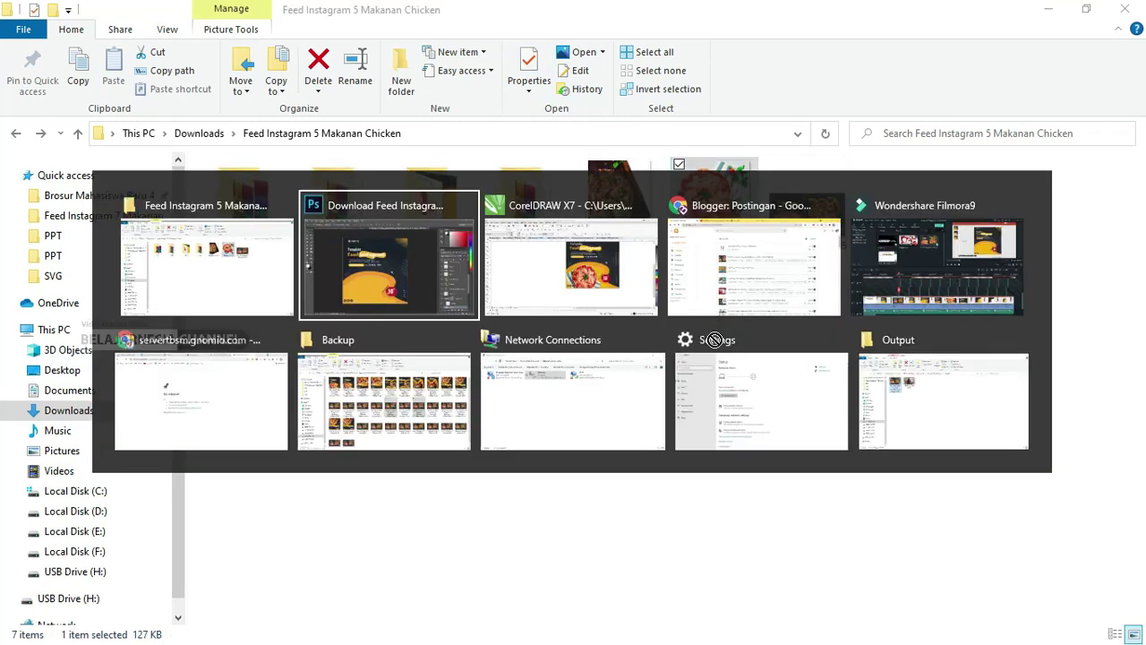
left_click_drag(715, 340, 470, 418)
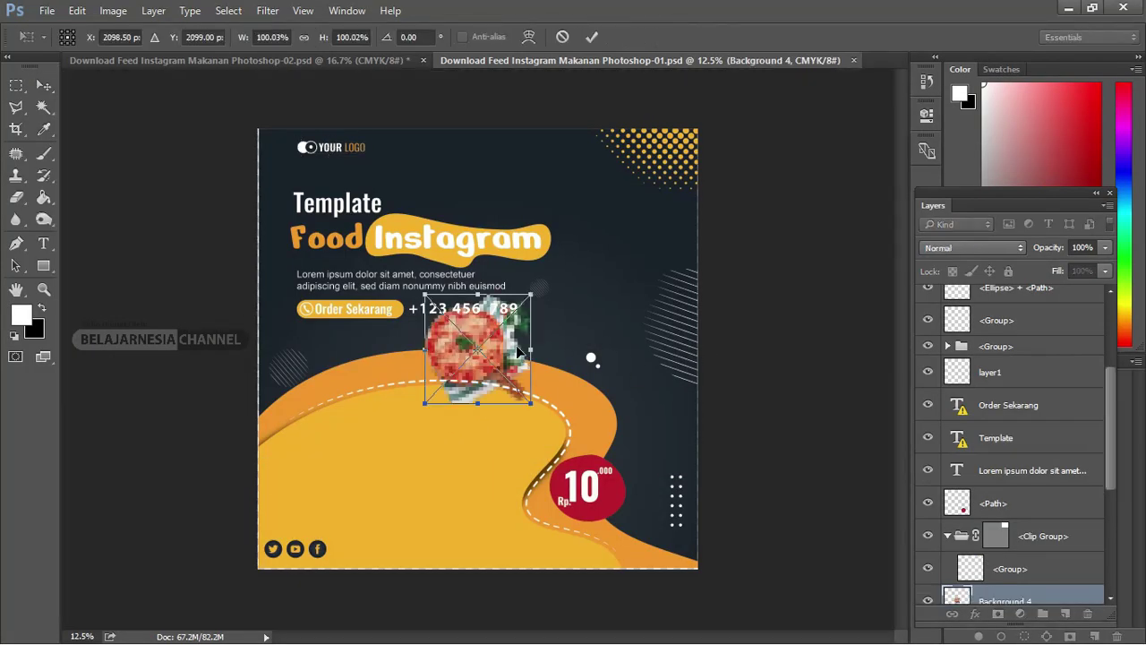
Place Background 4, rotate it, and enlarge it toward the lower-left.
key("Return")
mouse_move(545, 292)
left_mouse_down()
mouse_move(543, 371)
mouse_move(403, 499)
mouse_move(546, 331)
left_mouse_up()
key("Return")
left_click_drag(459, 434, 396, 492)
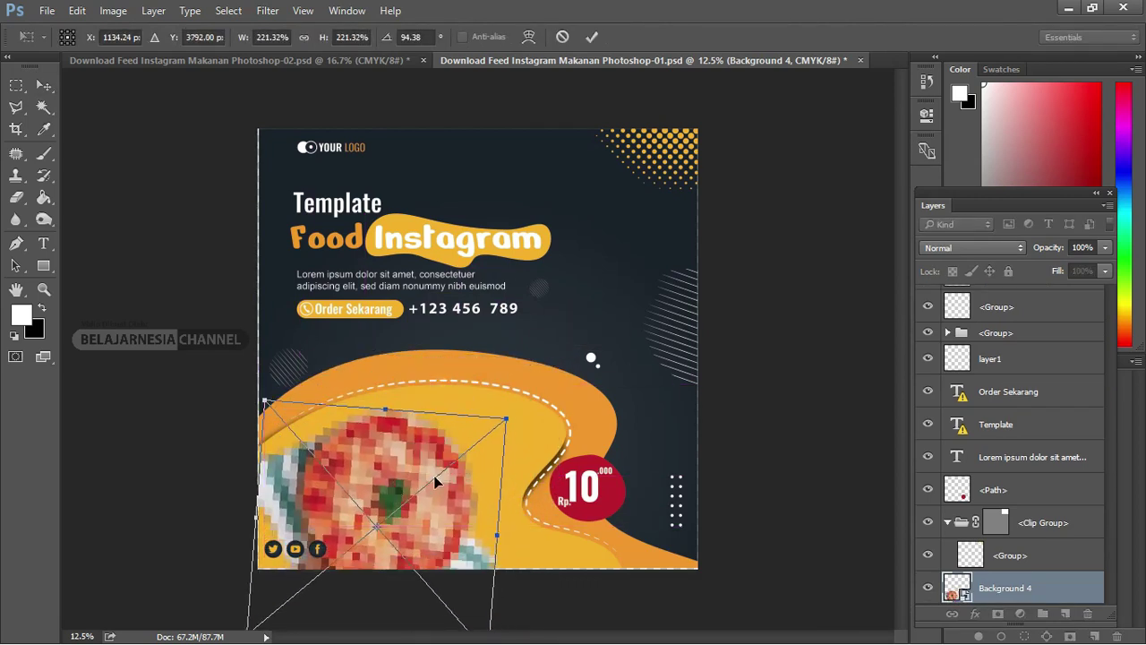
key("Return")
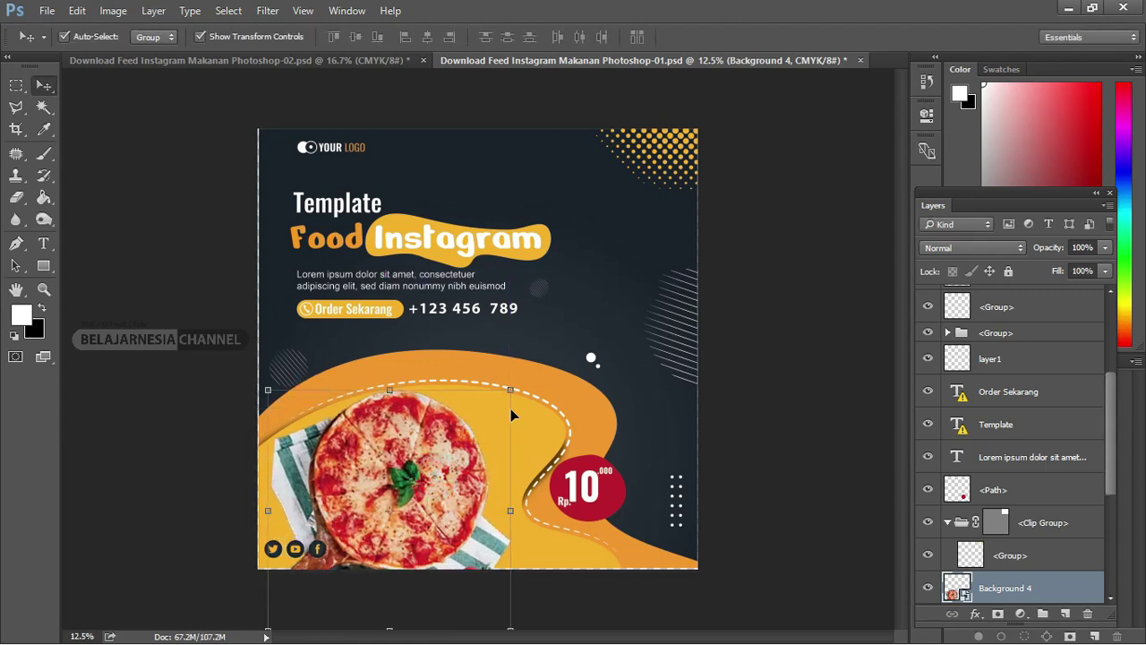
Rotate the pizza about 90° and scale it up to about 262%.
left_click_drag(512, 390, 543, 357)
key("Return")
mouse_move(409, 403)
left_mouse_down()
mouse_move(422, 418)
mouse_move(397, 426)
left_mouse_up()
key("Return")
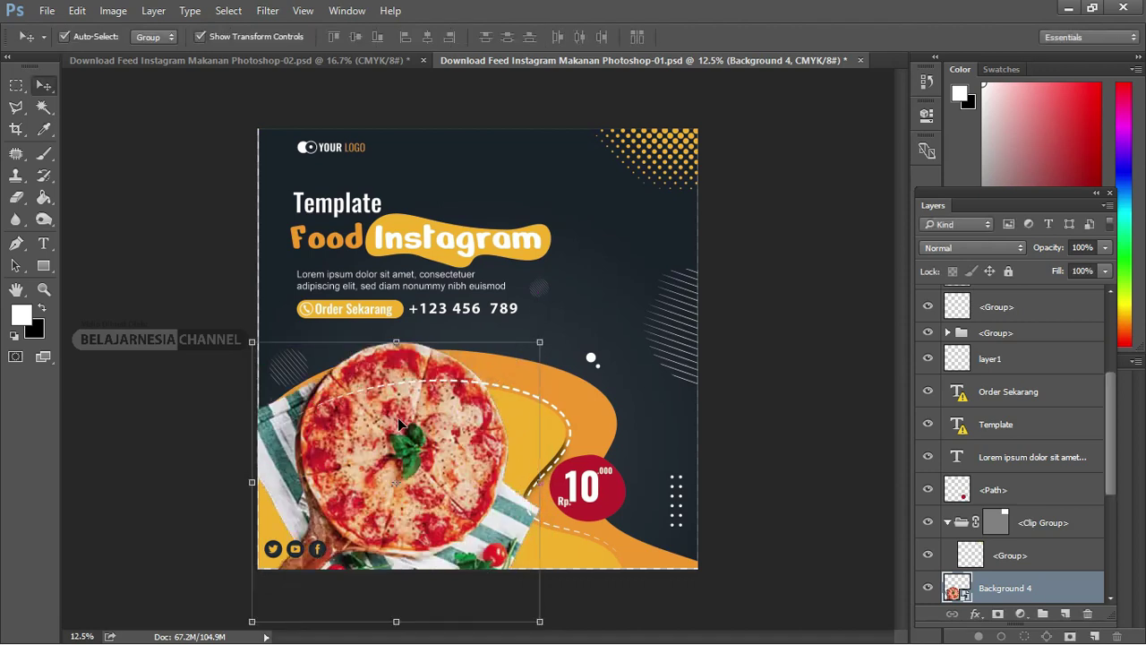
left_click(11, 87)
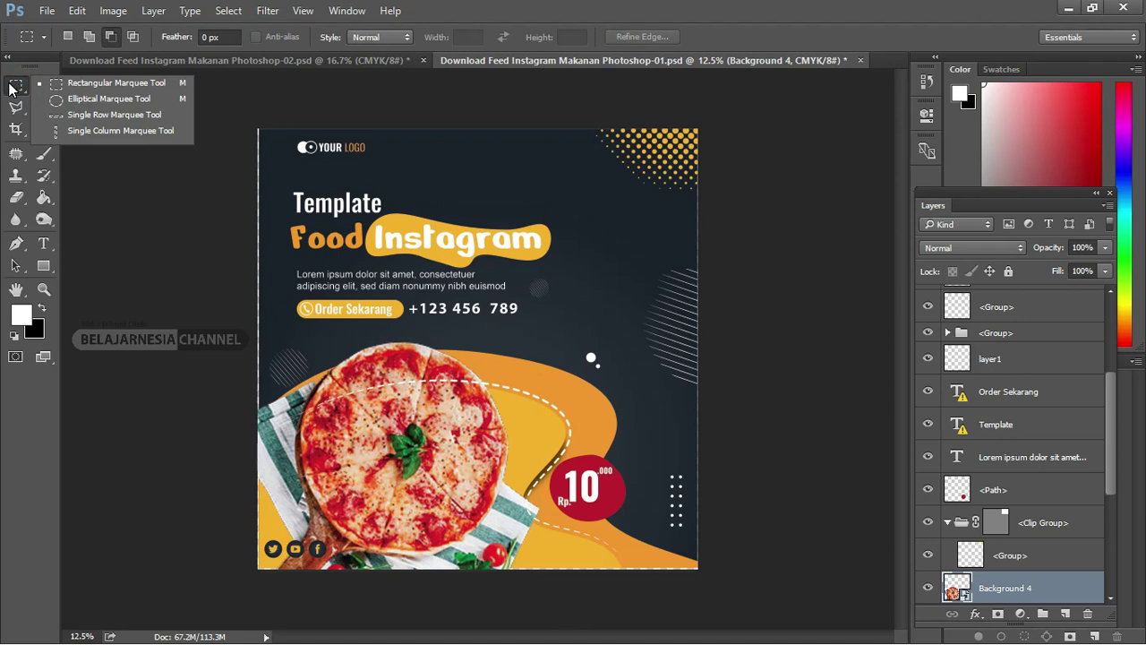
Crop the document to the template's canvas edges.
left_click(14, 128)
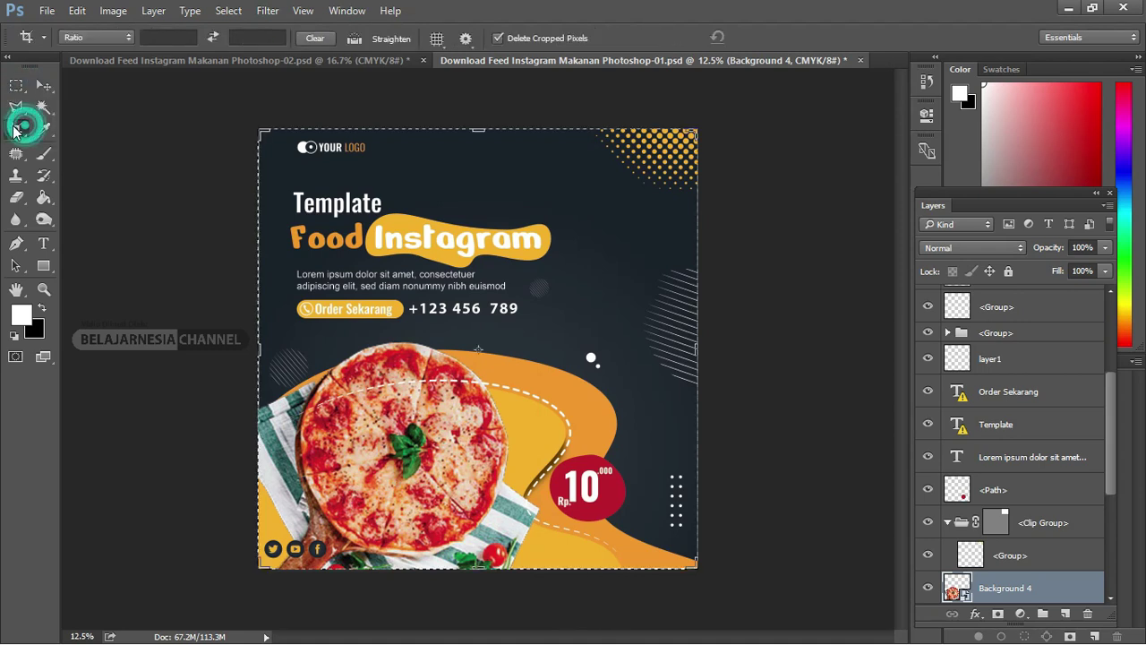
left_click(468, 376)
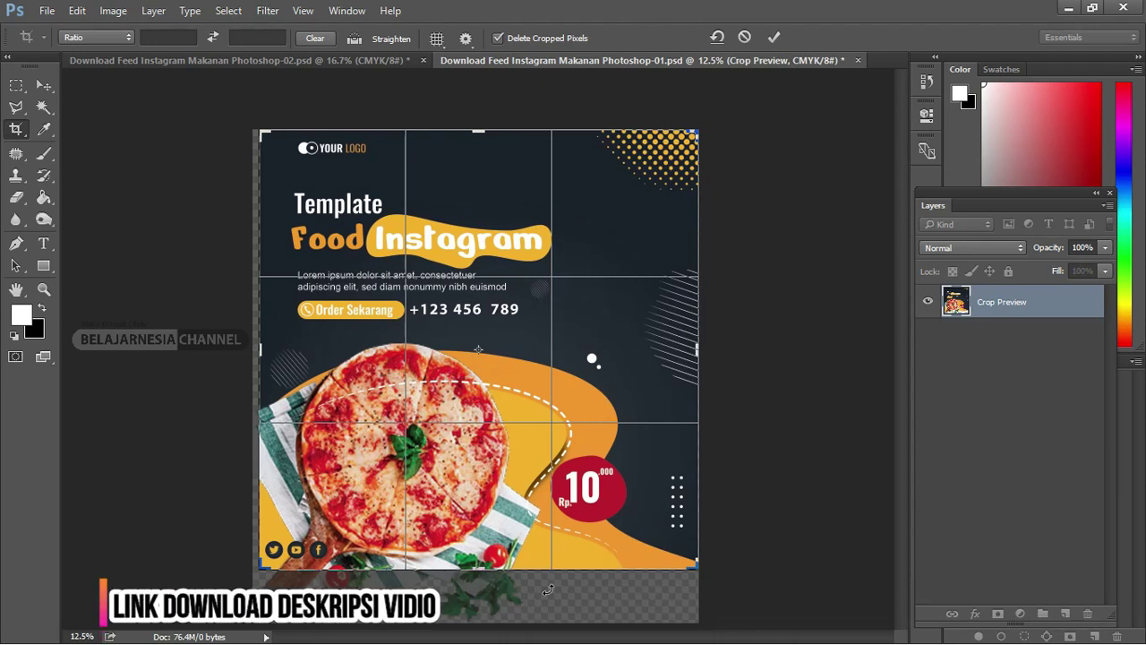
double_click(419, 470)
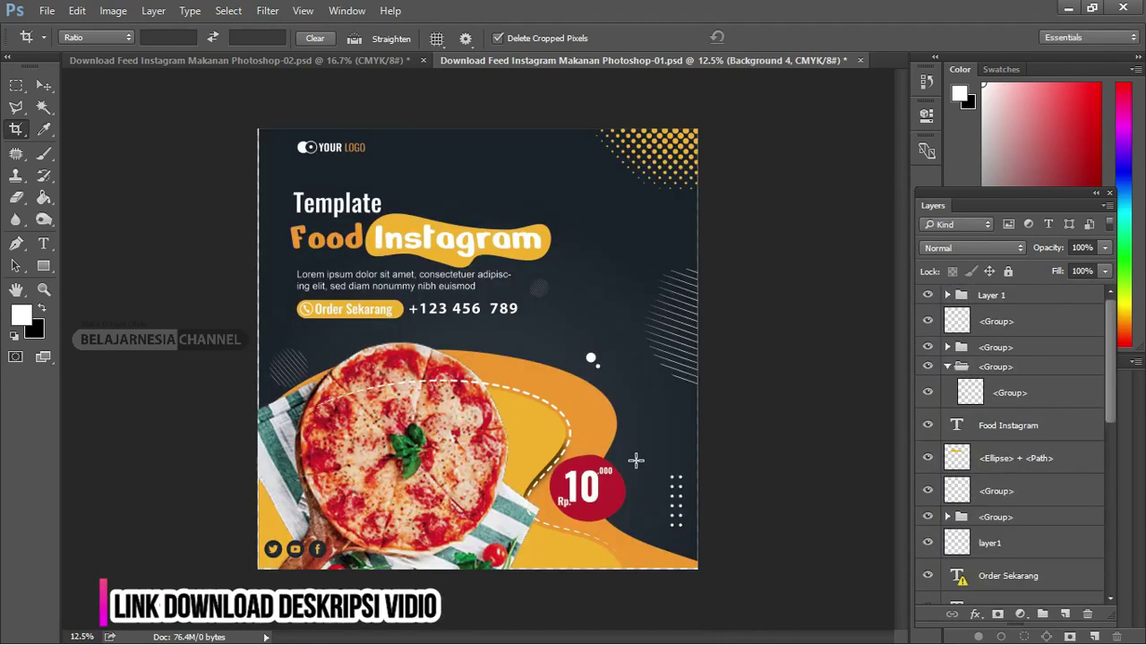
Reposition the pizza in the lower-left wave and bring up the Background 4 layer's context menu.
left_click(44, 85)
key("ctrl+t")
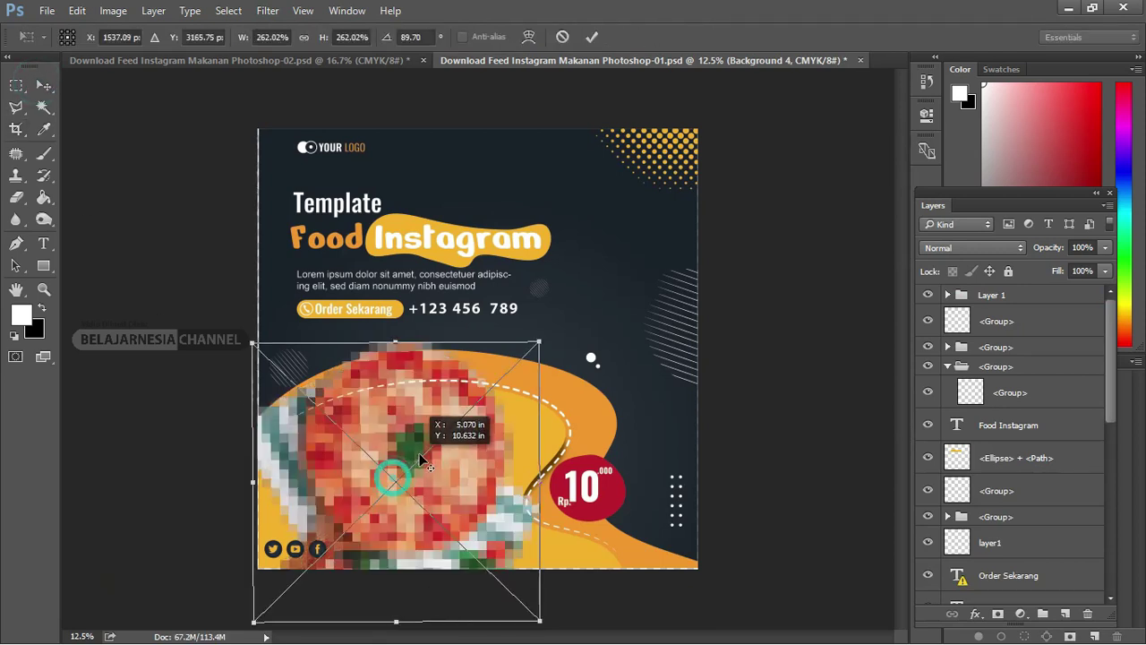
mouse_move(373, 465)
left_mouse_down()
mouse_move(496, 414)
mouse_move(421, 472)
left_mouse_up()
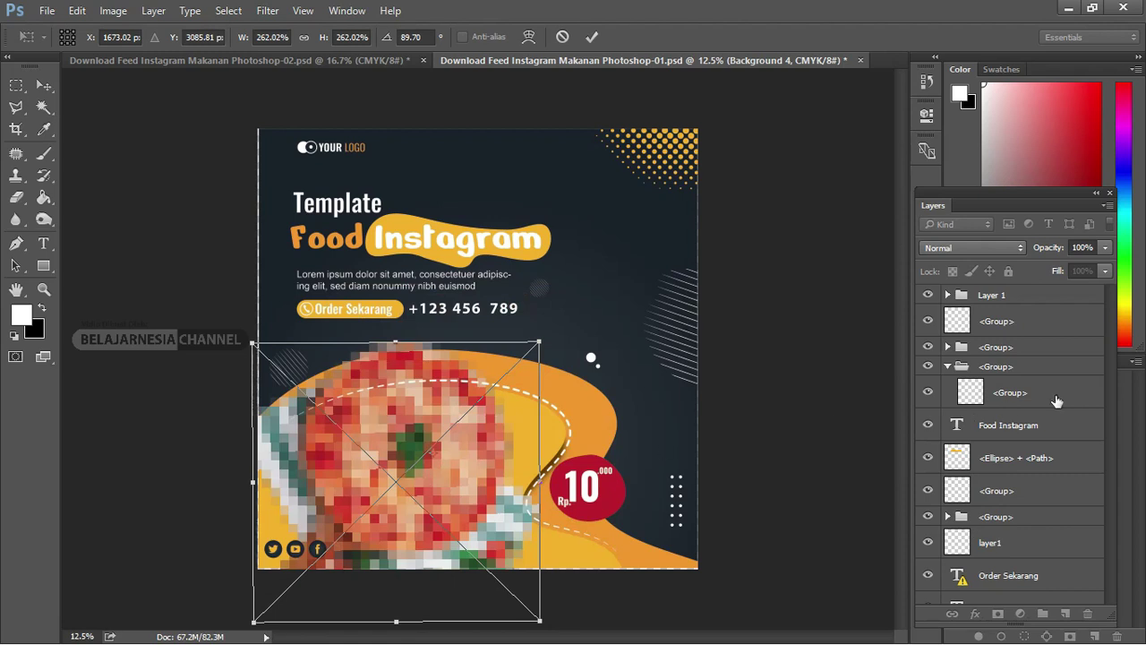
key("Return")
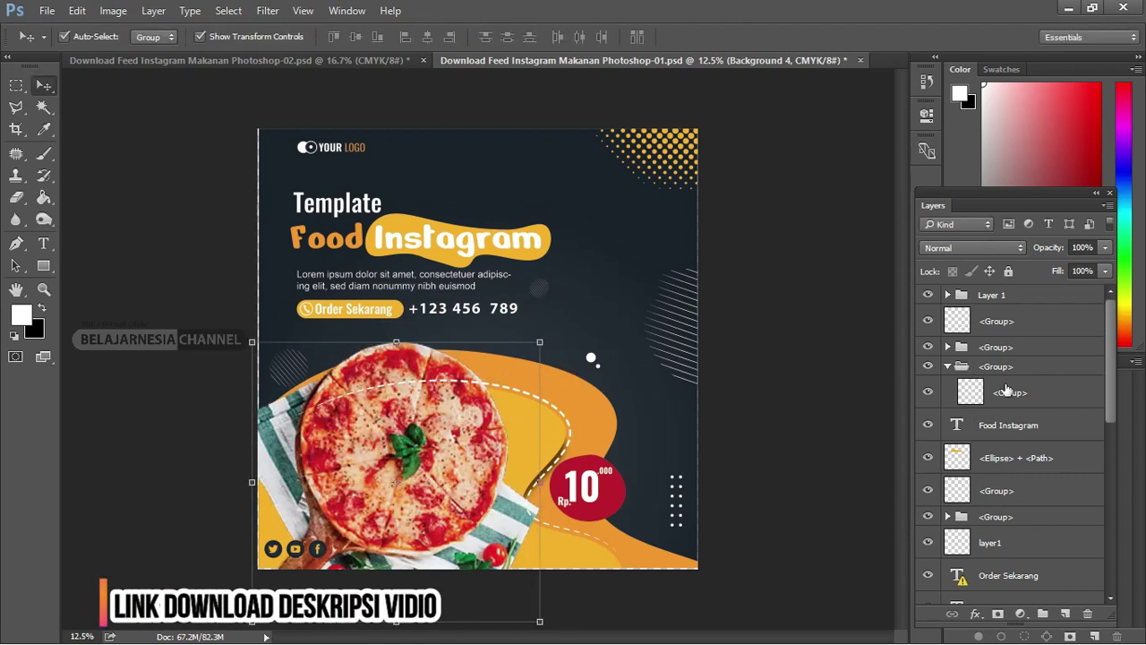
scroll(1062, 383, "down", 3)
scroll(1062, 383, "down", 3)
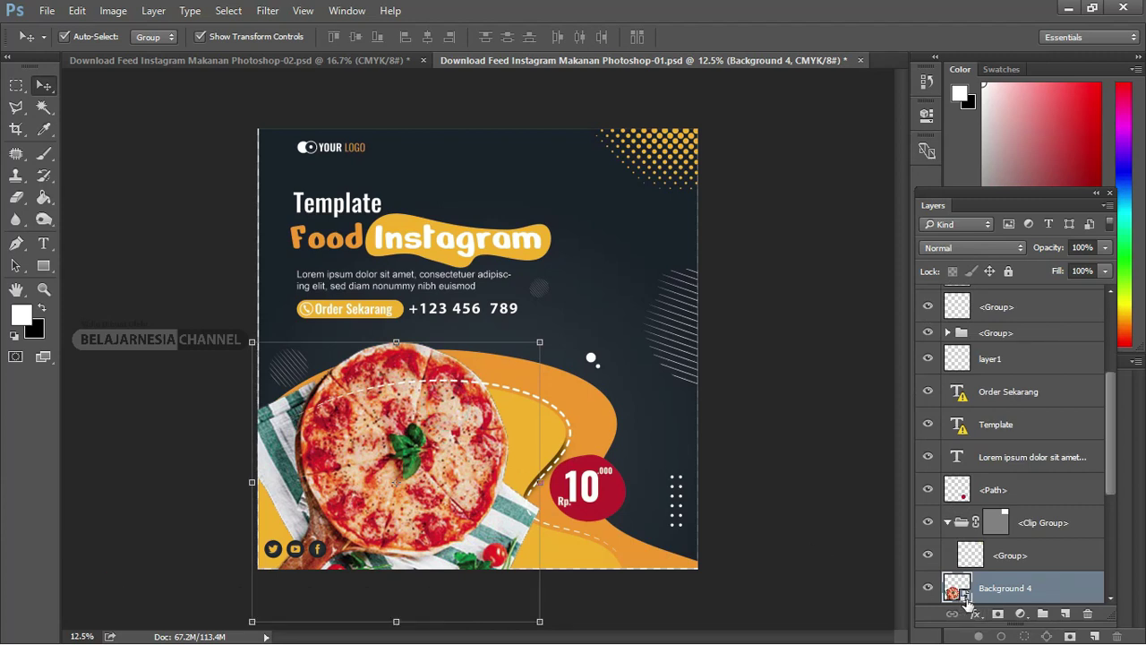
right_click(1014, 587)
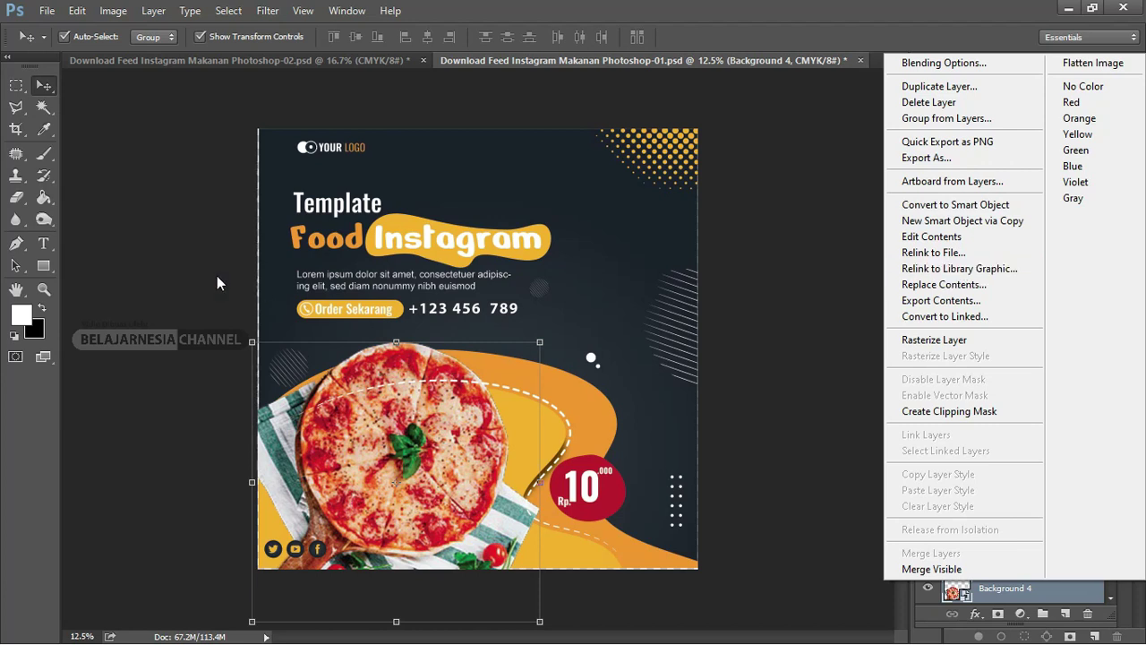
Rasterize the pizza smart object after attempting a Paint Bucket fill on it.
left_click(48, 197)
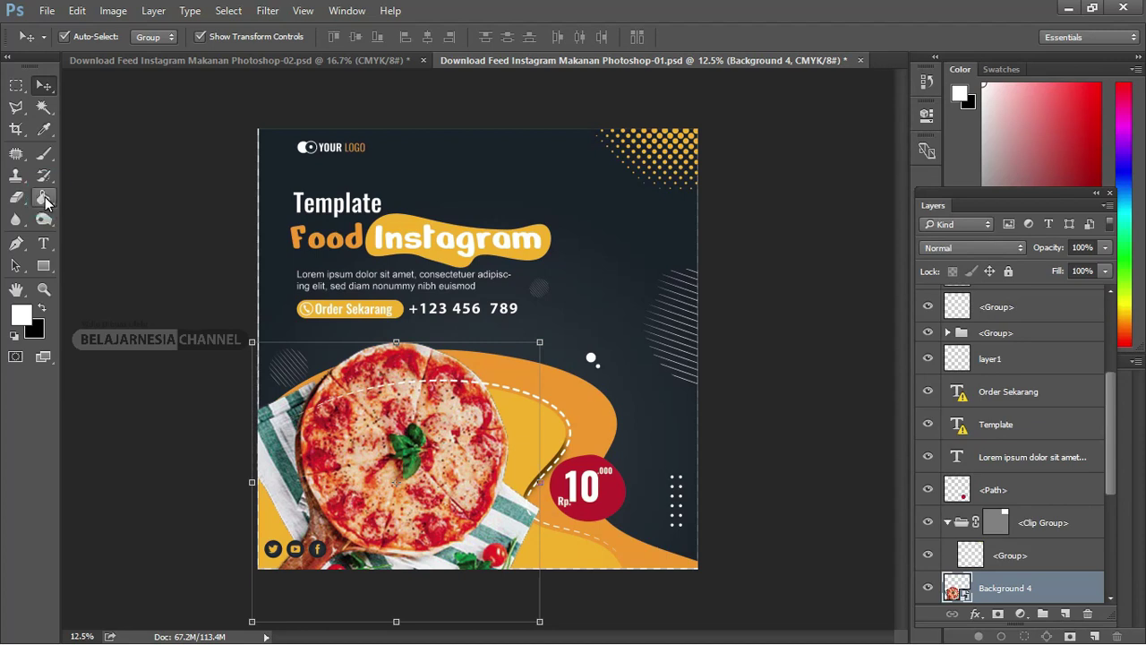
left_click(44, 196)
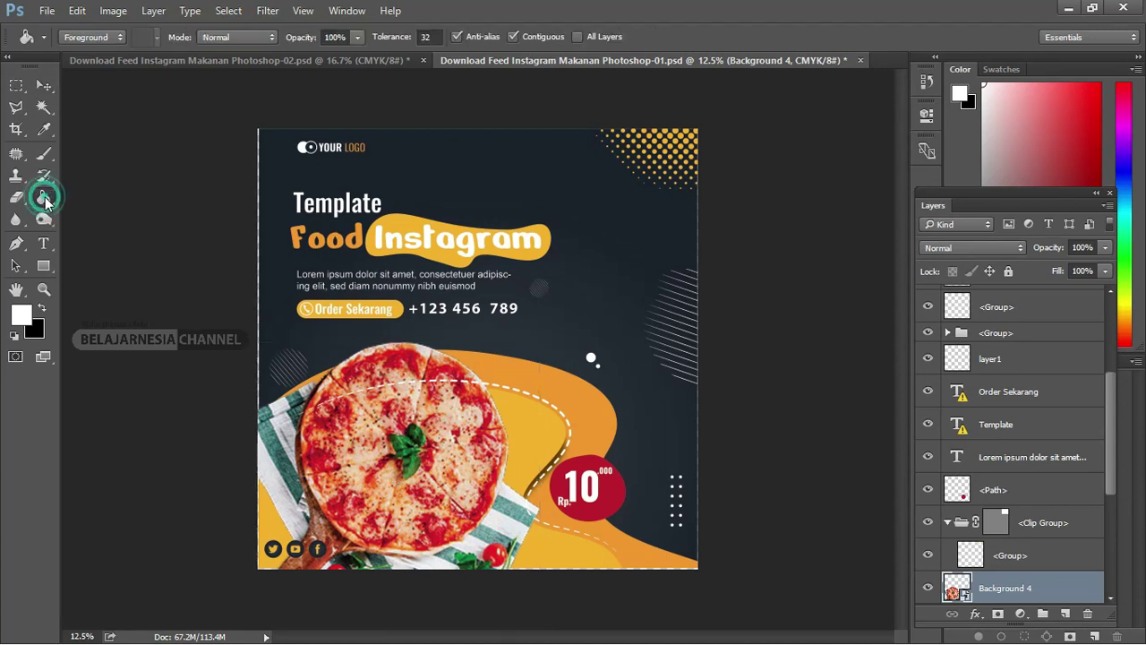
left_click(345, 470)
left_click_drag(479, 190, 447, 204)
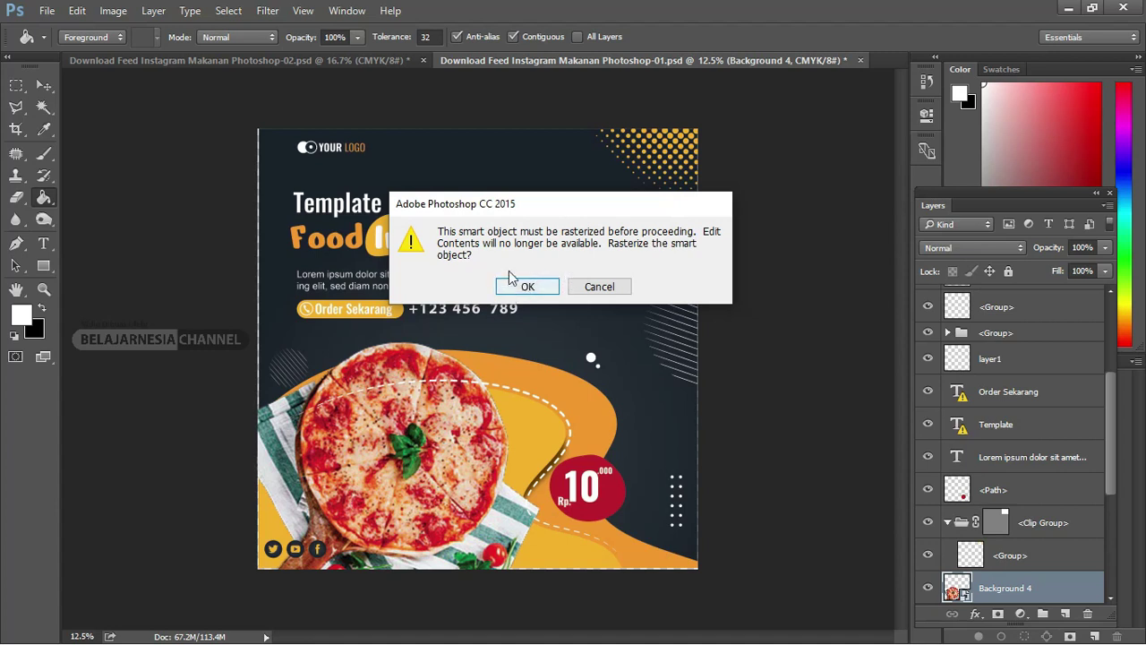
left_click(529, 288)
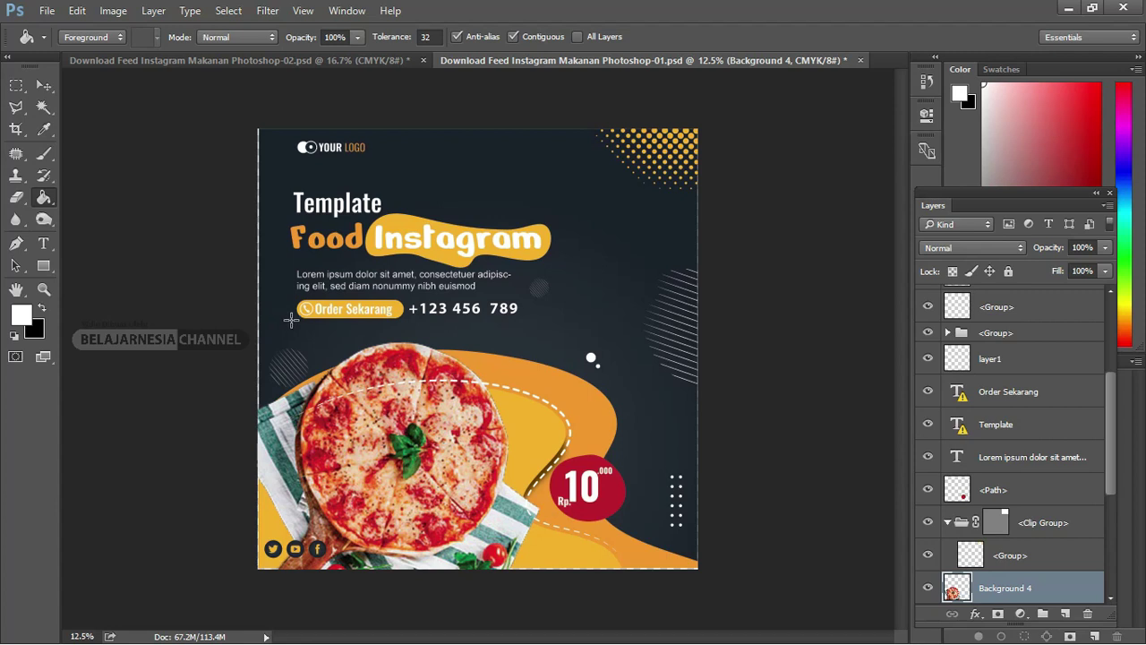
Nudge the pizza photo up and right into the yellow wave, then select a group layer.
key("c")
left_click(396, 326)
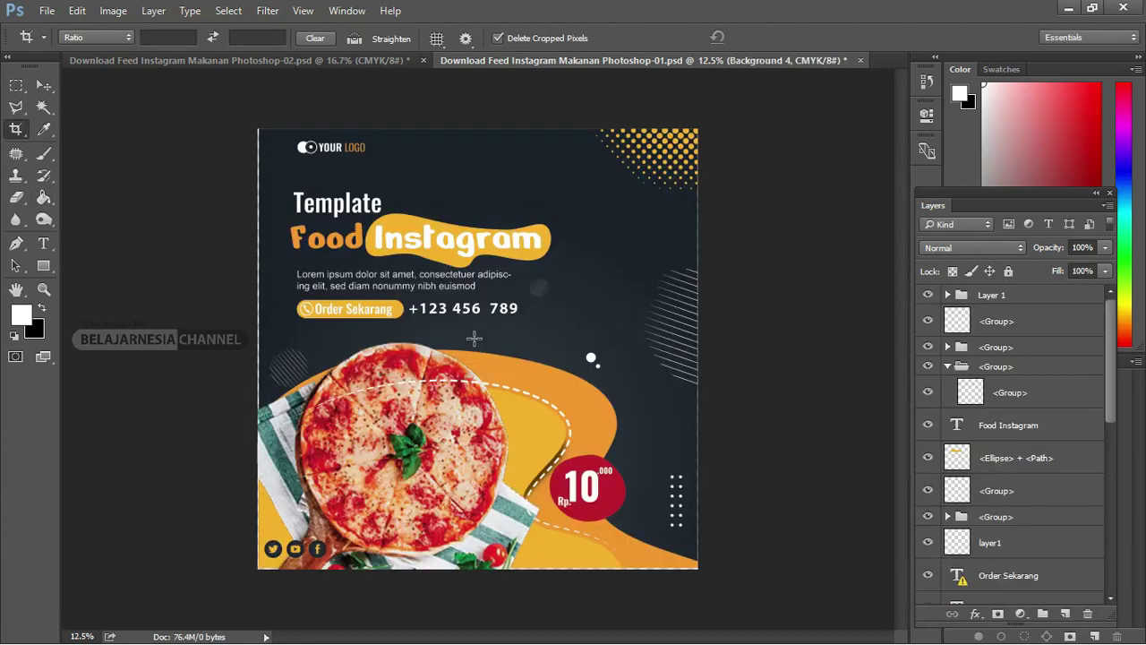
key("v")
mouse_move(428, 464)
left_mouse_down()
mouse_move(488, 428)
mouse_move(397, 491)
left_mouse_up()
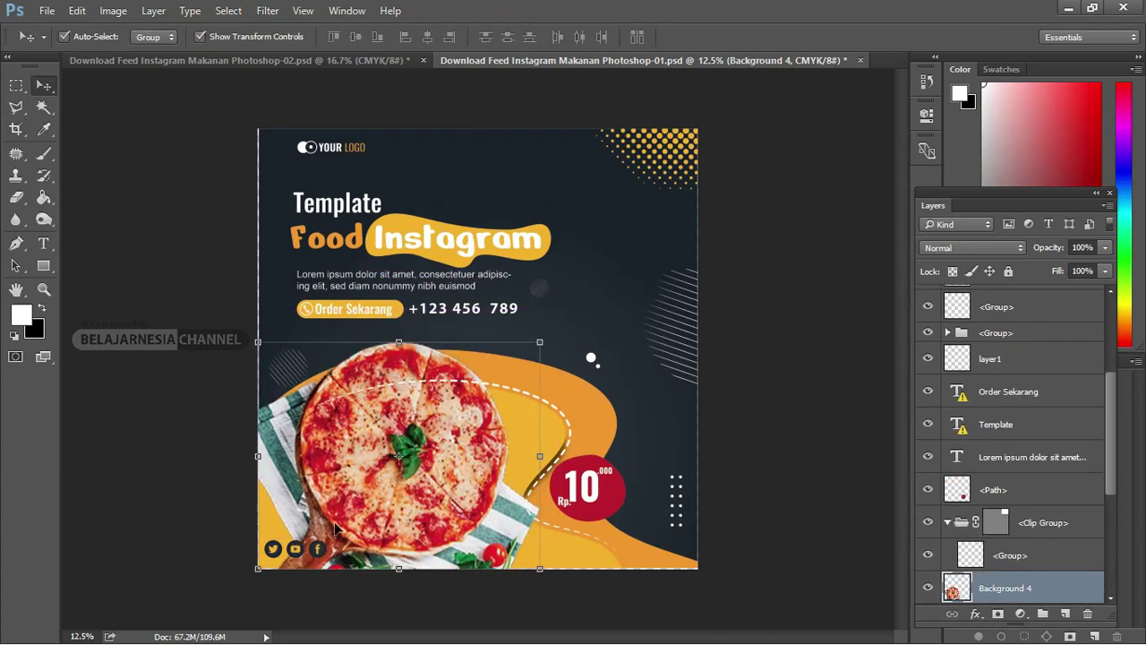
left_click(317, 559)
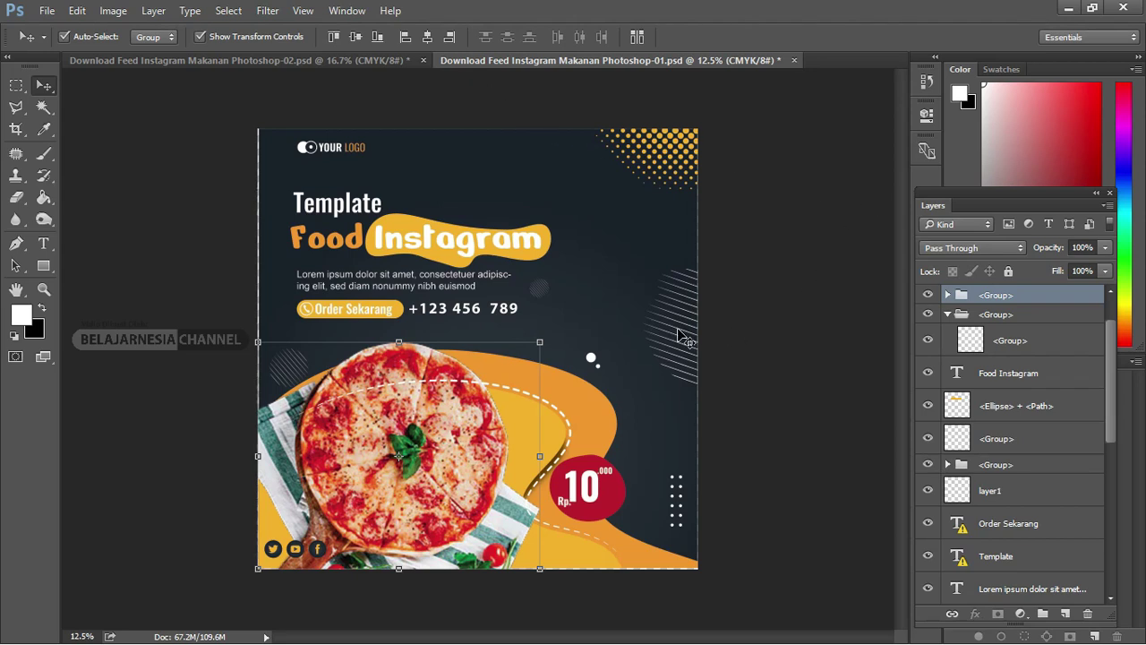
Select Layer 1 at the top of the Layers stack.
scroll(1108, 367, "up", 3)
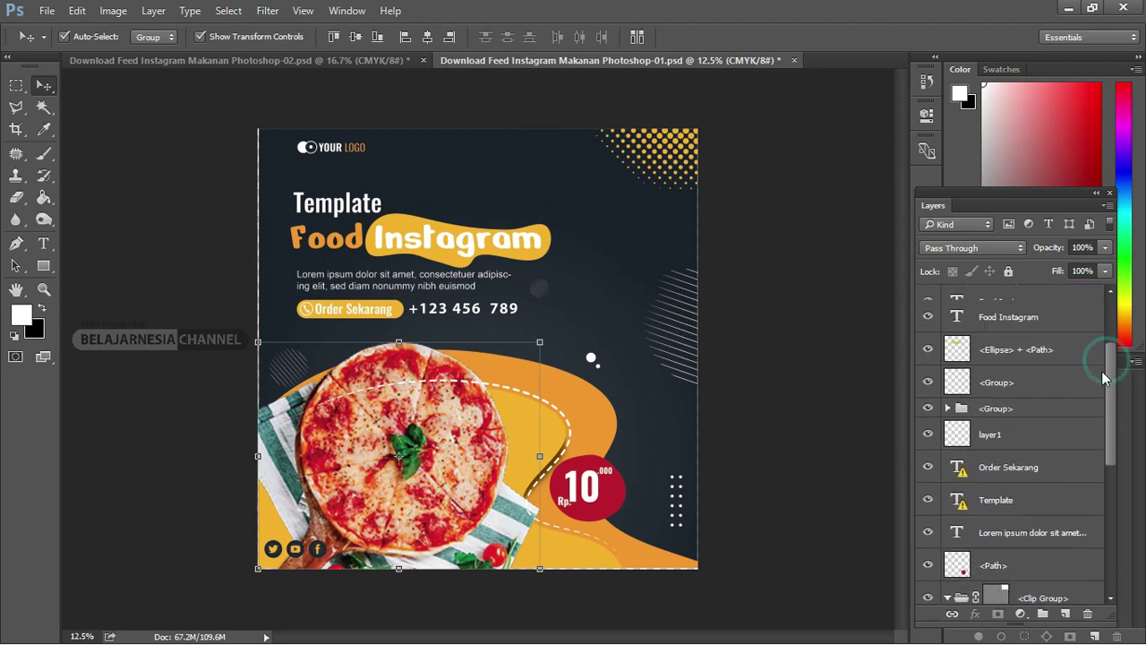
left_click(1003, 294)
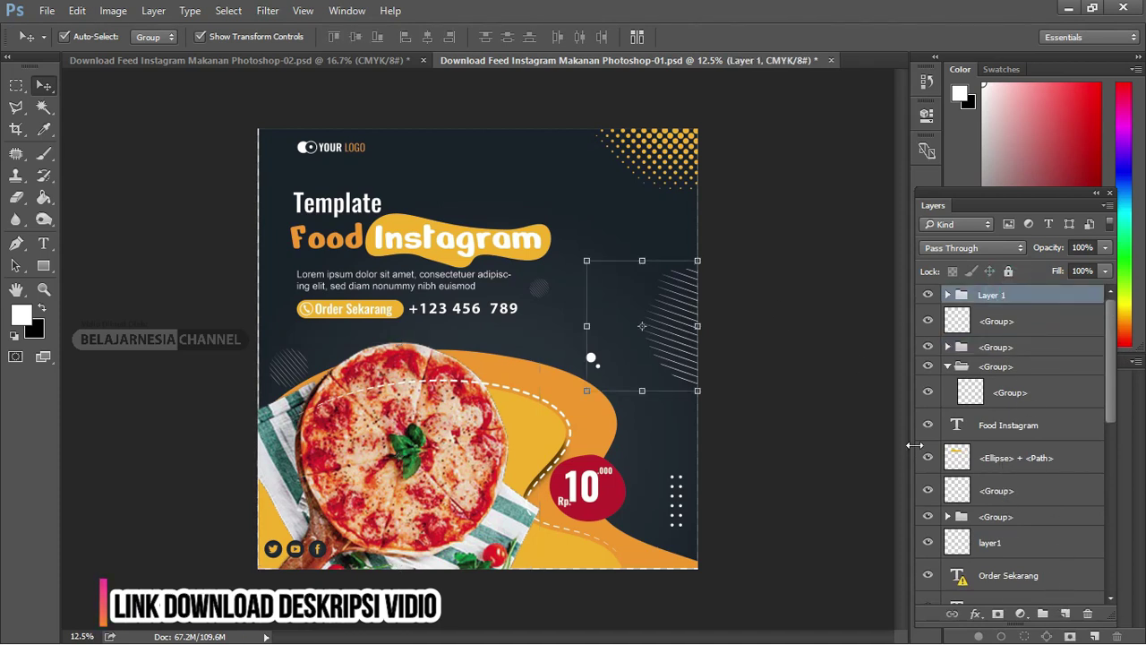
scroll(1013, 445, "down", 3)
scroll(1013, 417, "down", 3)
scroll(1021, 416, "down", 3)
scroll(1022, 413, "down", 1)
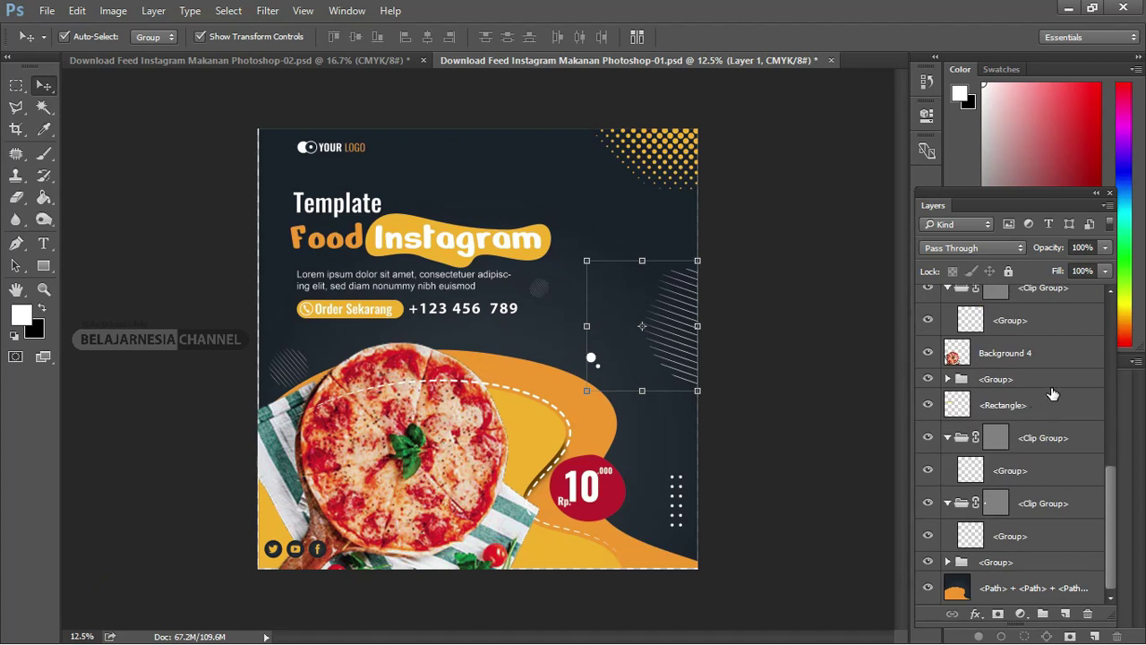
scroll(1052, 394, "up", 2)
scroll(1037, 386, "up", 1)
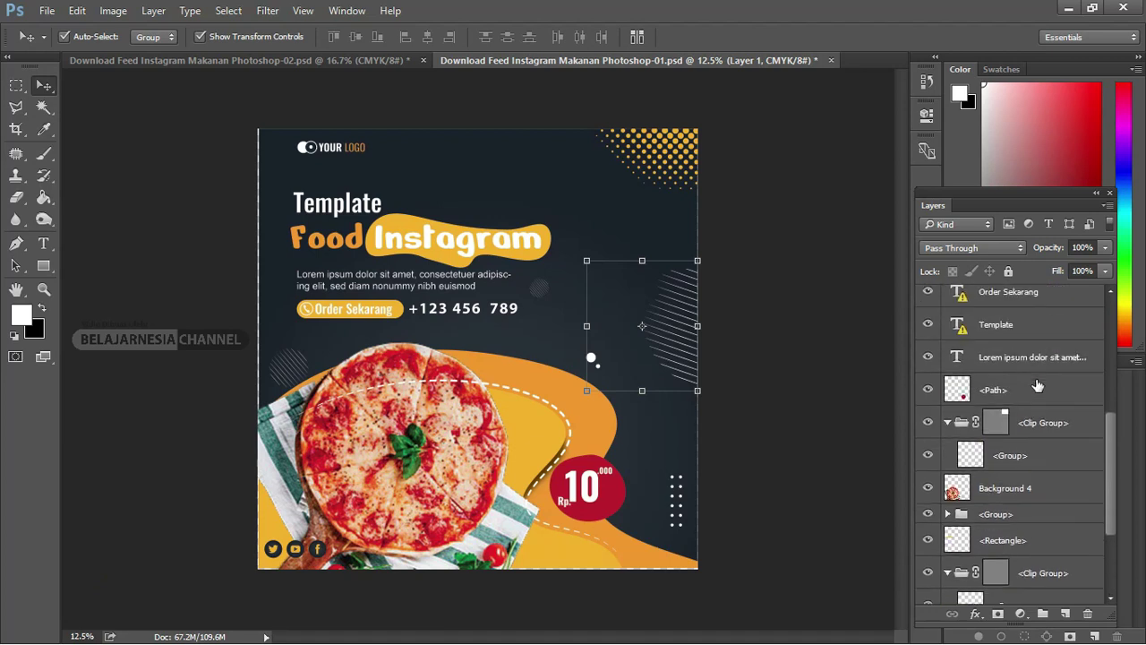
scroll(1037, 383, "up", 2)
scroll(1043, 383, "up", 3)
scroll(1046, 382, "up", 1)
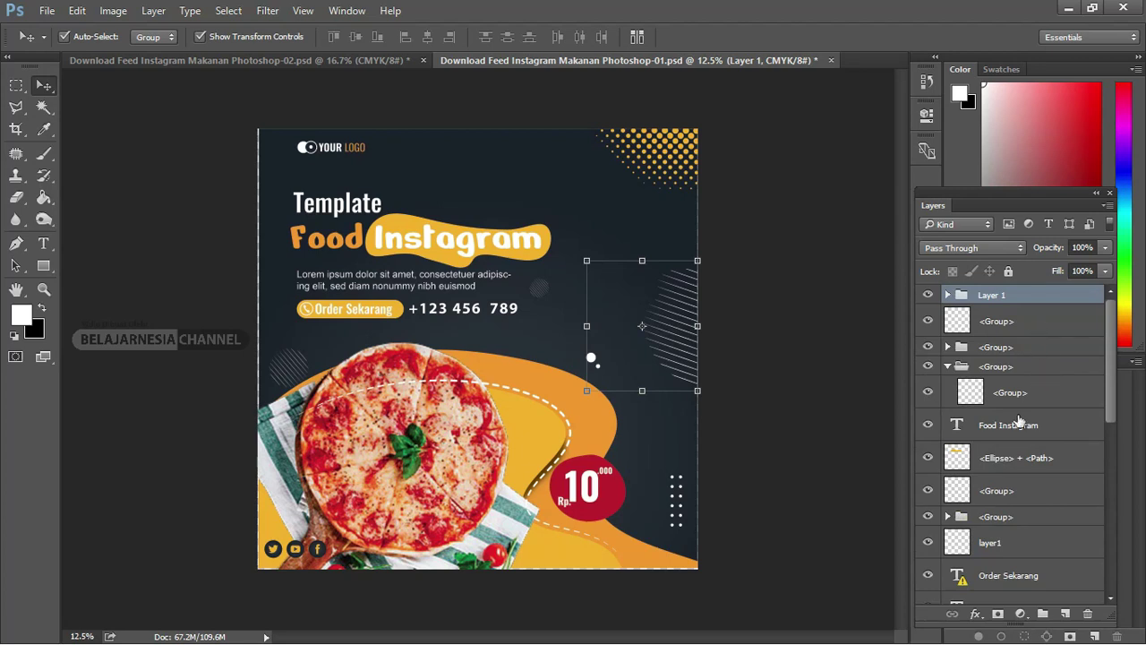
Add a Hue/Saturation adjustment layer set to Hue +10, Saturation +50, Lightness -14.
left_click(1021, 614)
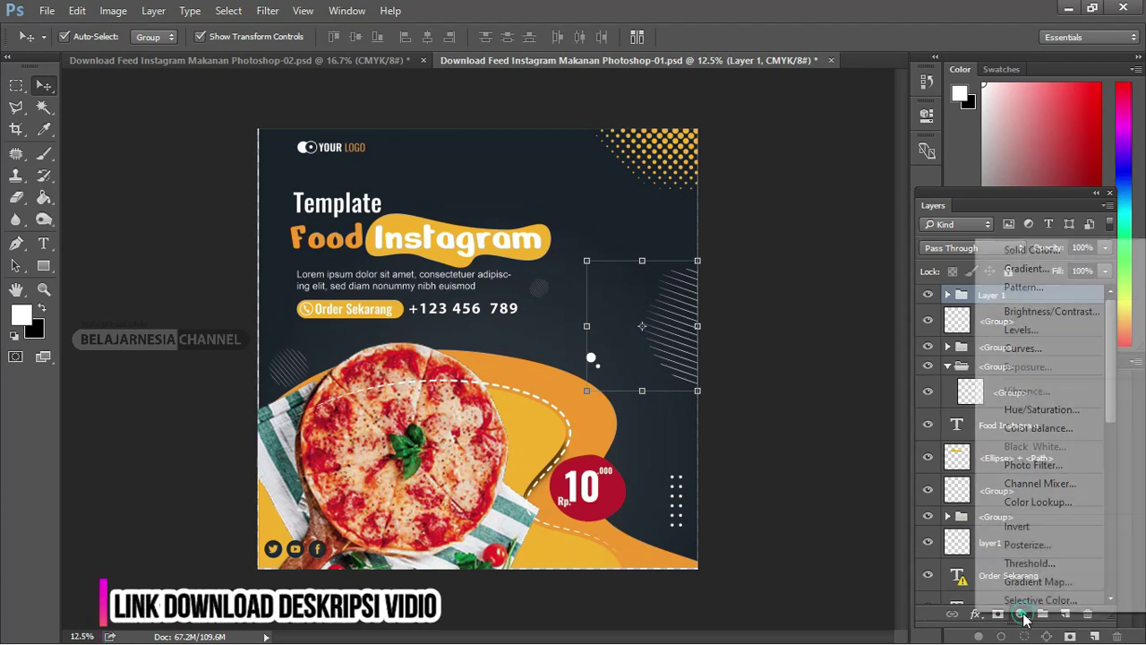
left_click(1038, 409)
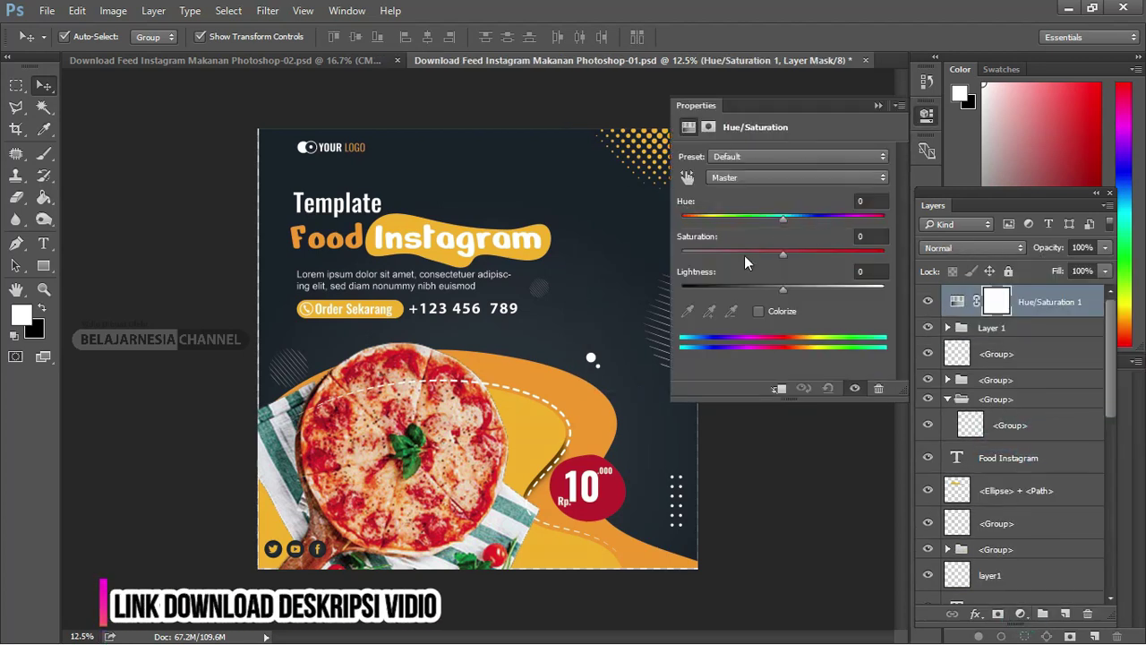
mouse_move(784, 255)
left_mouse_down()
mouse_move(860, 255)
mouse_move(761, 256)
mouse_move(837, 256)
left_mouse_up()
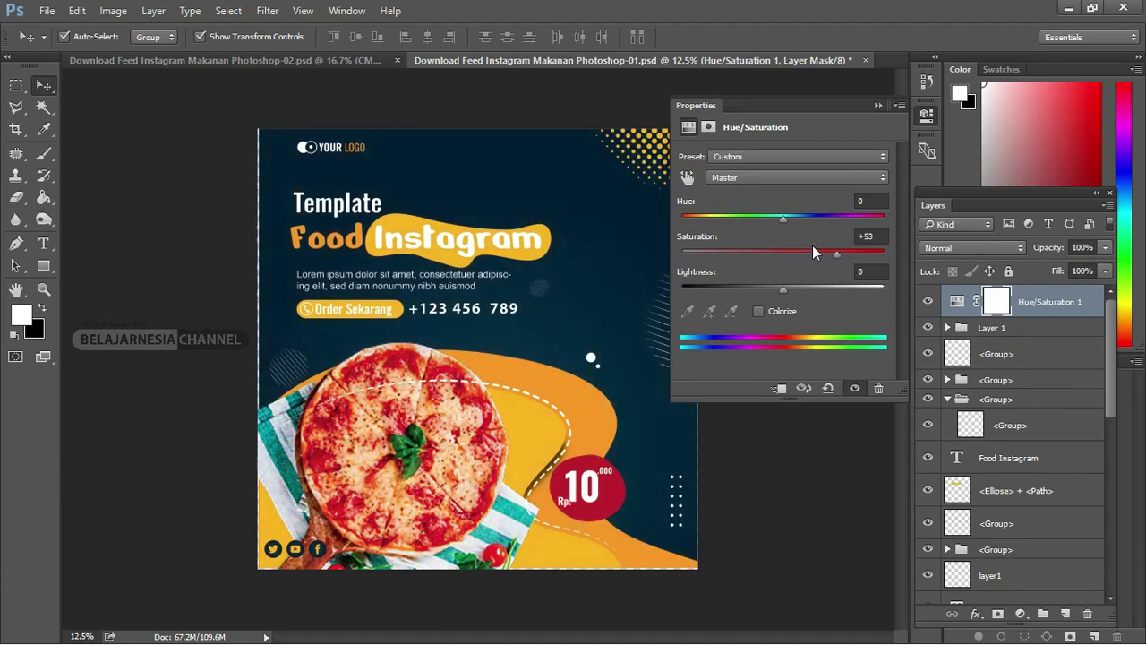
mouse_move(783, 221)
left_mouse_down()
mouse_move(738, 220)
mouse_move(811, 222)
mouse_move(754, 222)
mouse_move(793, 223)
left_mouse_up()
left_click_drag(799, 290, 769, 296)
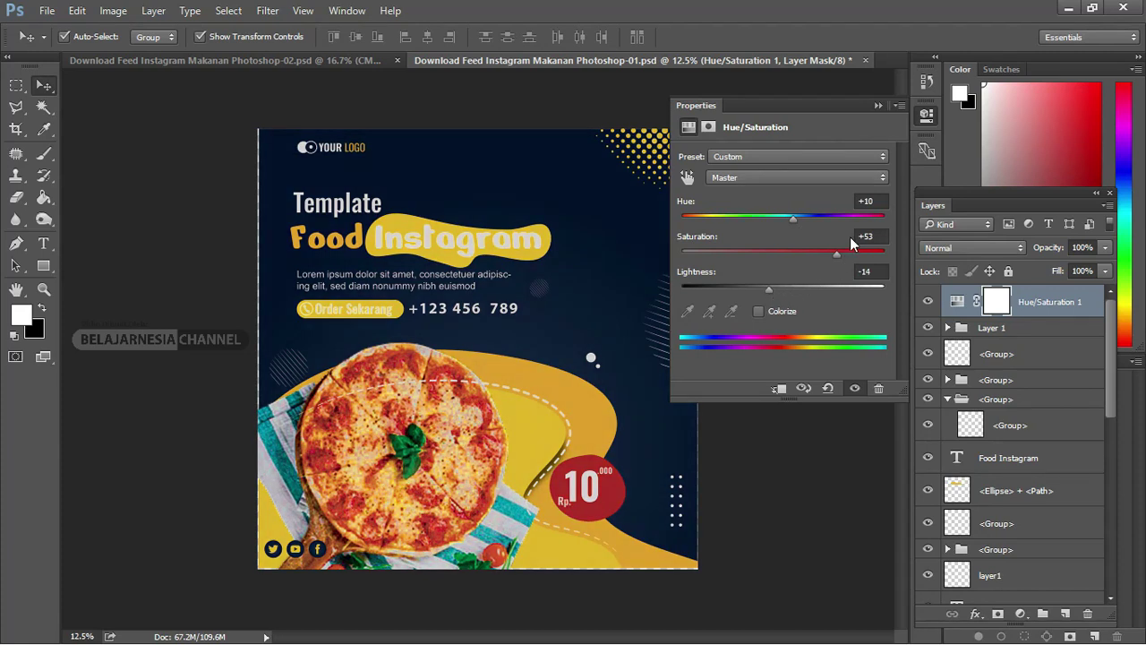
mouse_move(834, 260)
left_mouse_down()
mouse_move(751, 257)
mouse_move(834, 257)
left_mouse_up()
left_click(876, 107)
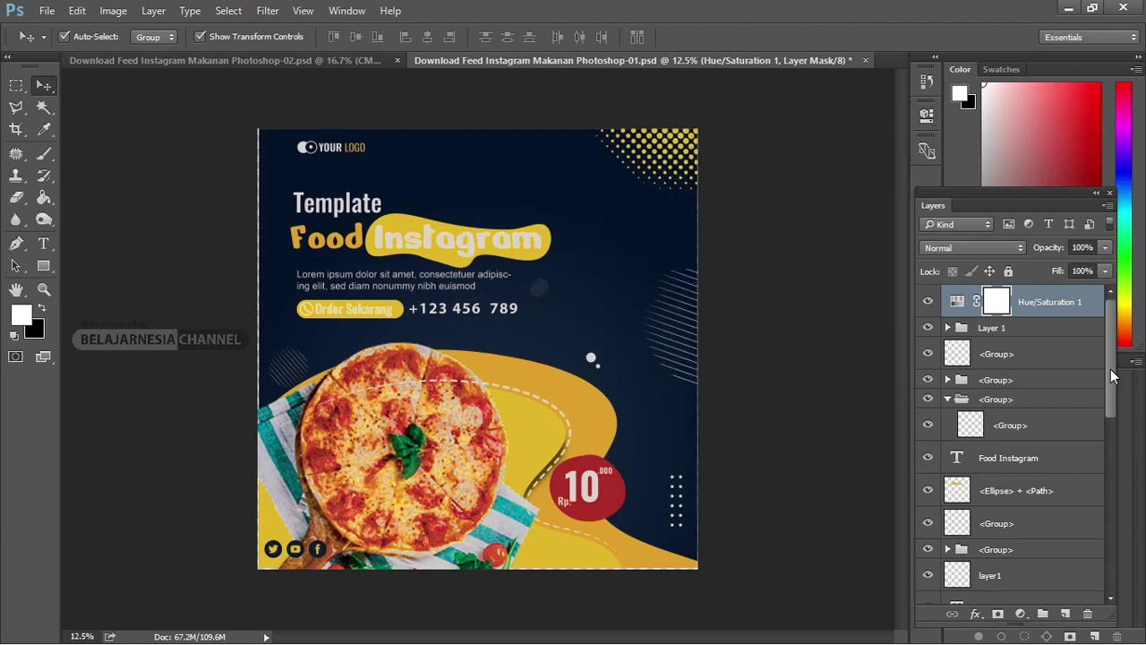
left_click_drag(1110, 369, 1111, 537)
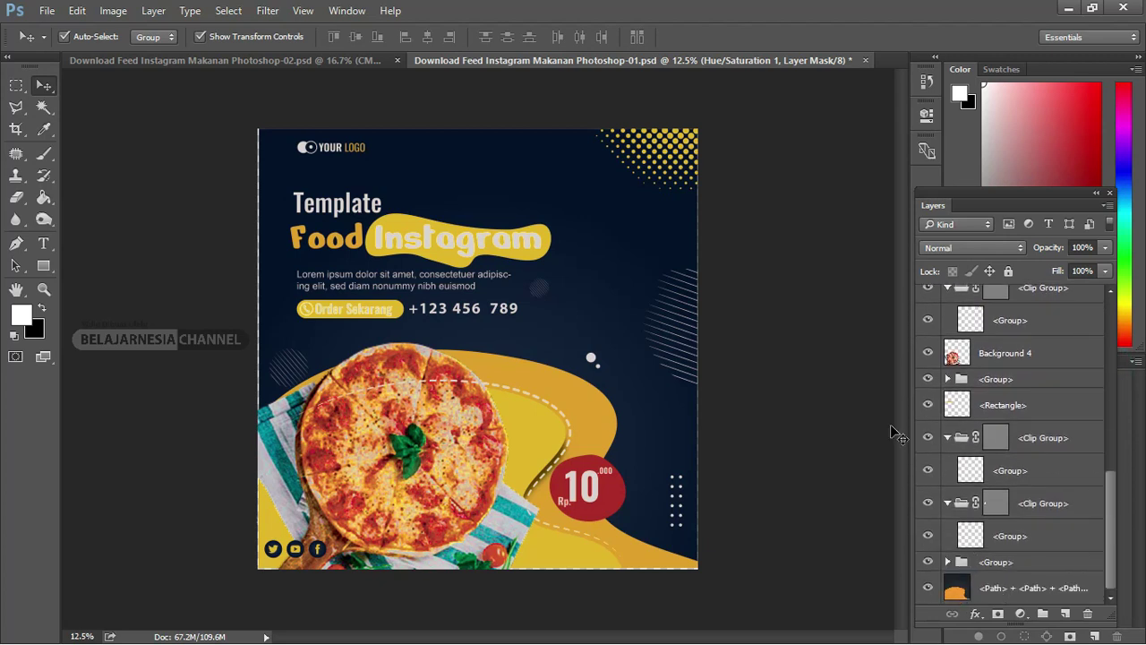
Move the Background 4 pizza layer to the top, above the Hue/Saturation layer.
scroll(992, 410, "up", 3)
scroll(1003, 376, "up", 3)
scroll(1015, 309, "up", 3)
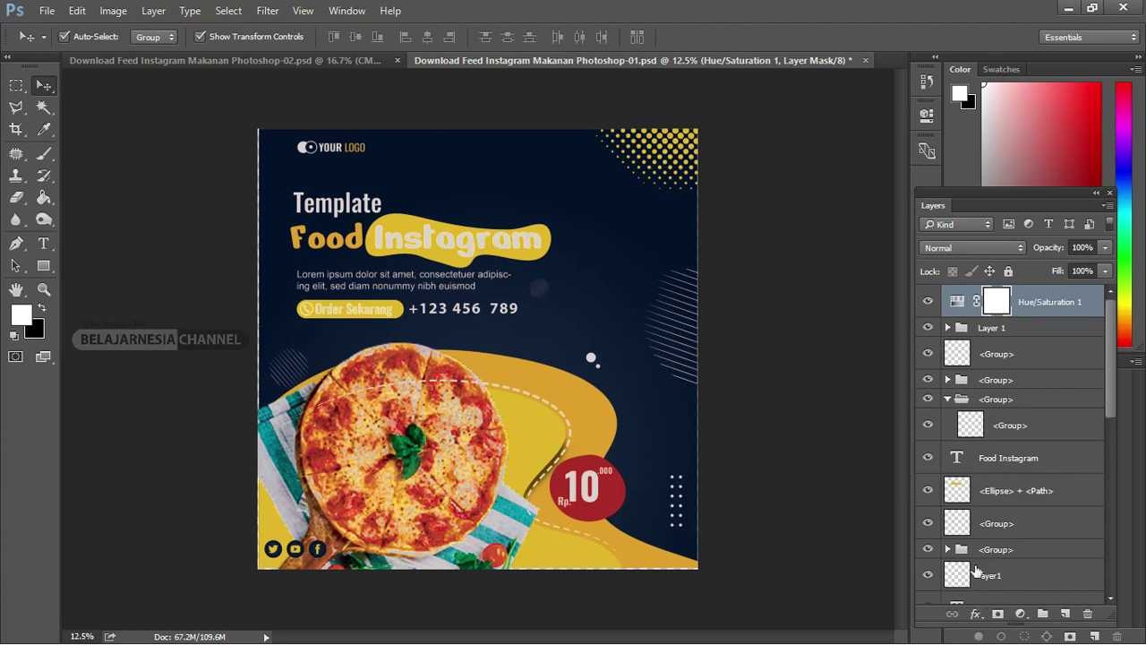
scroll(985, 555, "down", 5)
scroll(1021, 524, "down", 1)
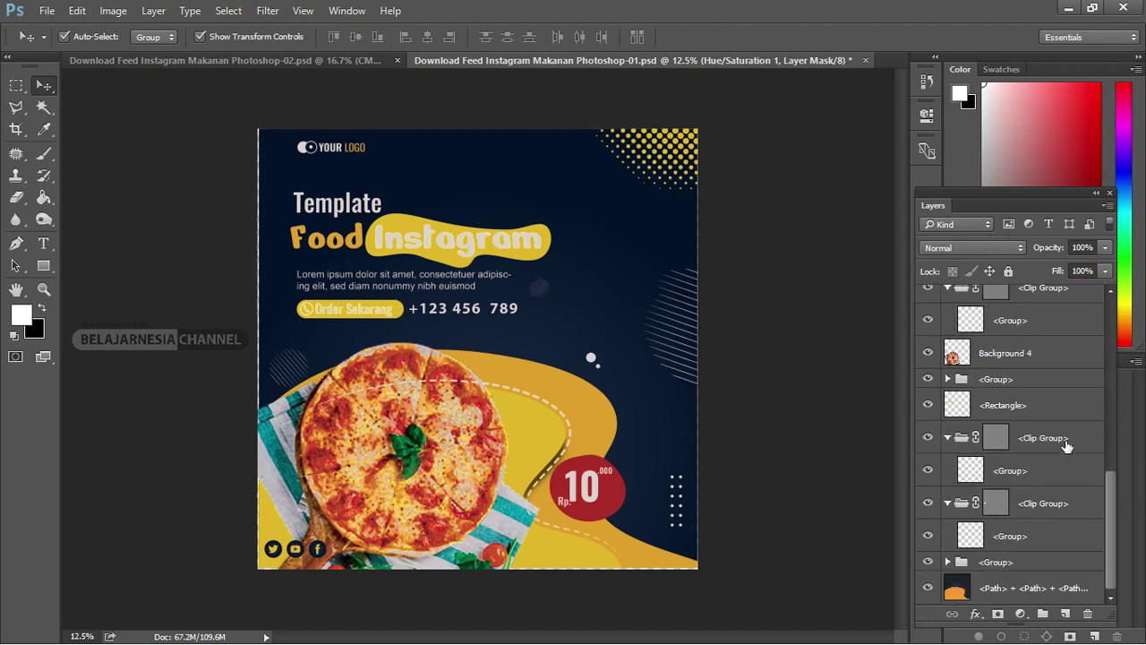
left_click(1034, 358)
left_click(928, 353)
left_click(1025, 351)
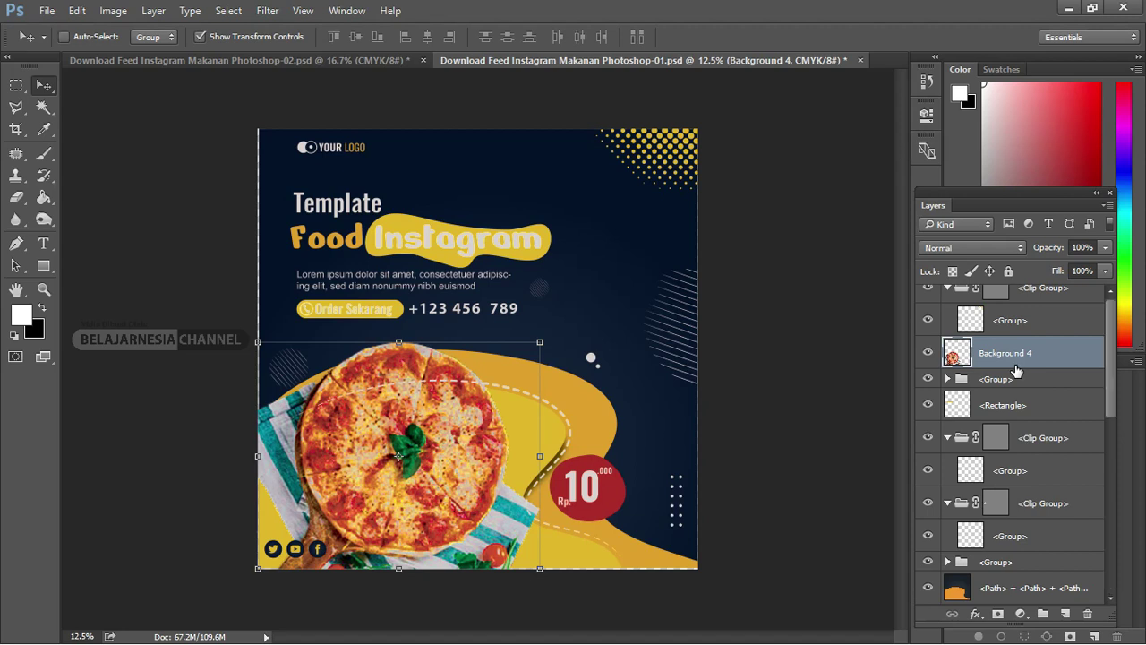
key("ctrl+shift+bracketright")
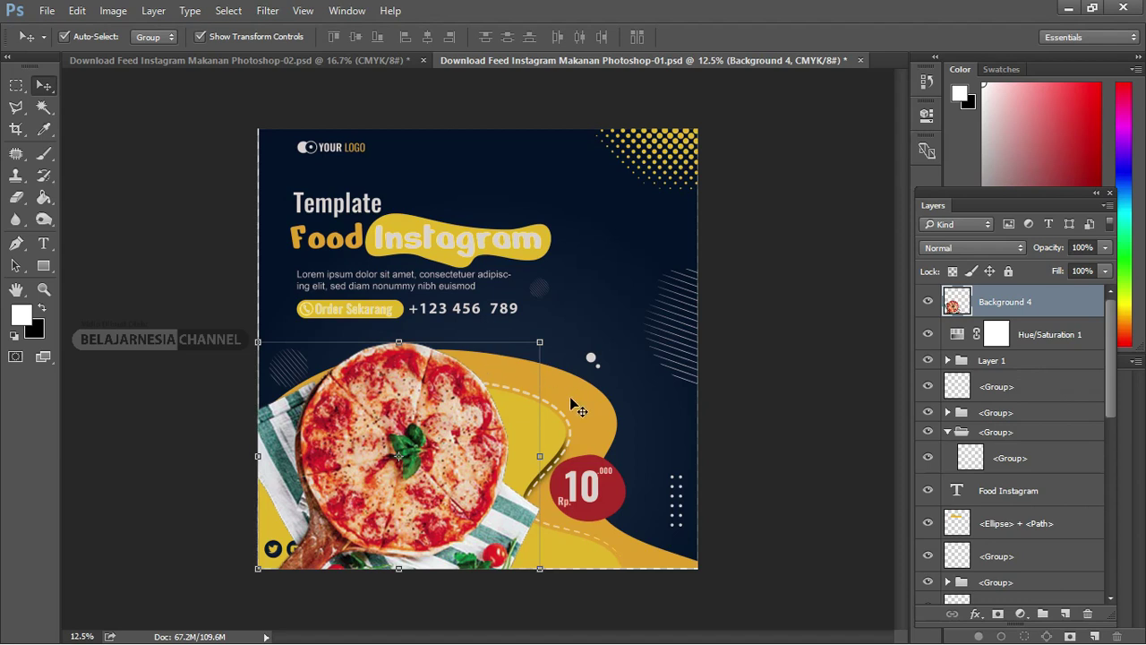
Bring the Food Instagram text layer to the top, above the pizza.
left_click(1039, 494)
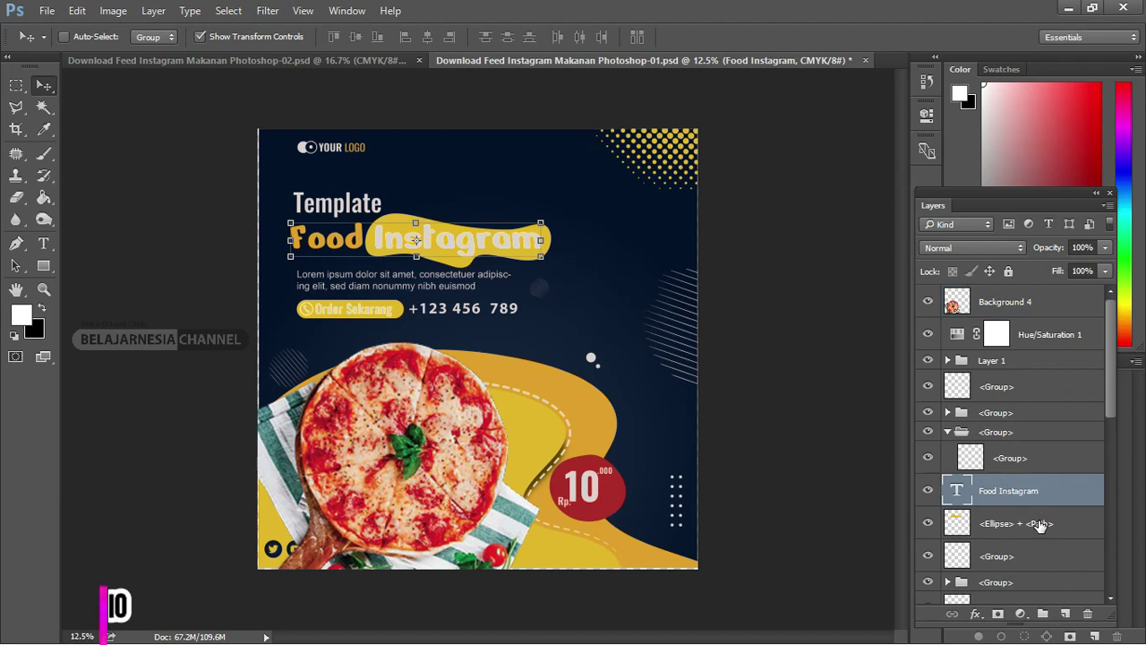
key("ctrl+shift+bracketright")
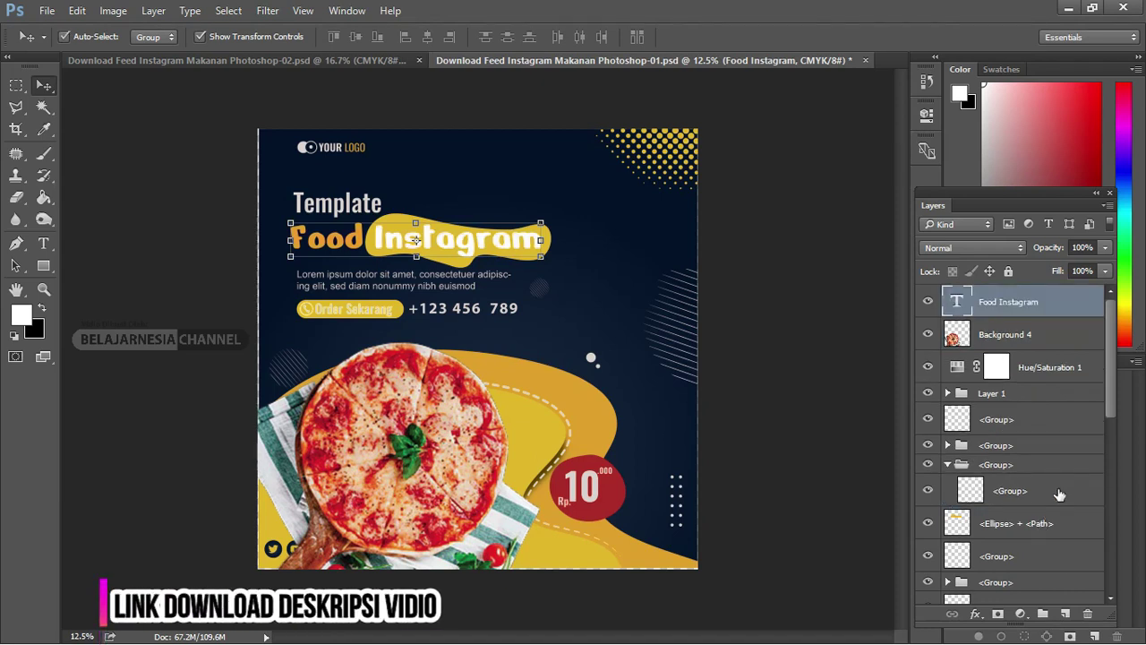
scroll(1039, 391, "down", 2)
scroll(1039, 391, "down", 2)
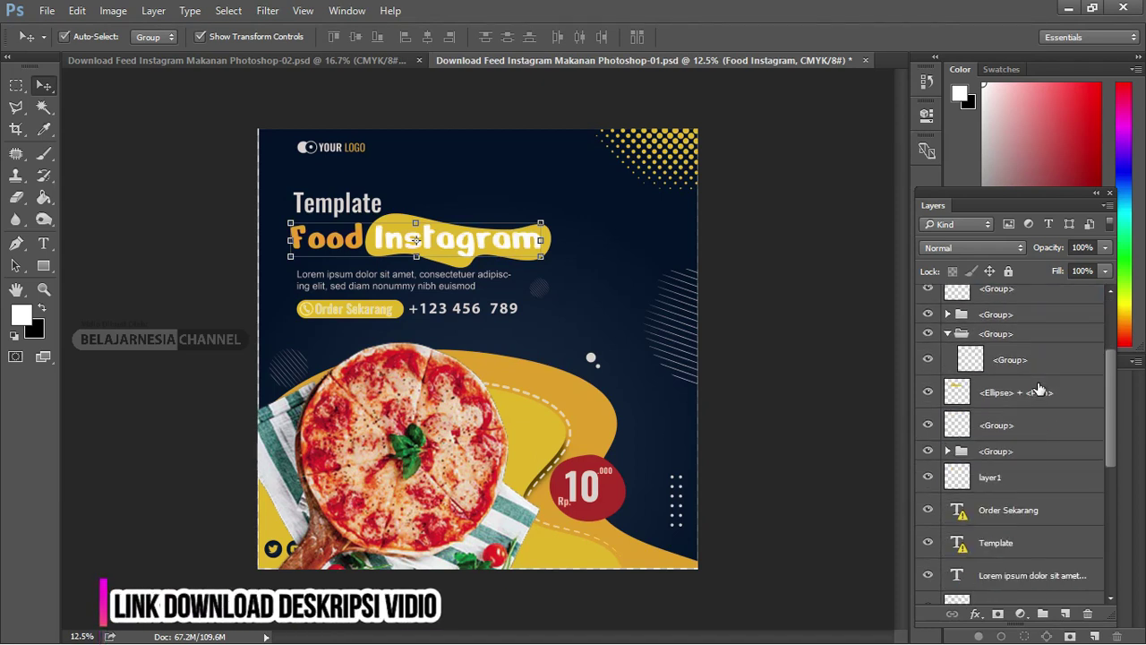
scroll(1039, 392, "down", 4)
Bring the Order Sekarang, Template and Lorem ipsum text layers to the top.
left_click(1037, 379)
left_click(1038, 412, "shift")
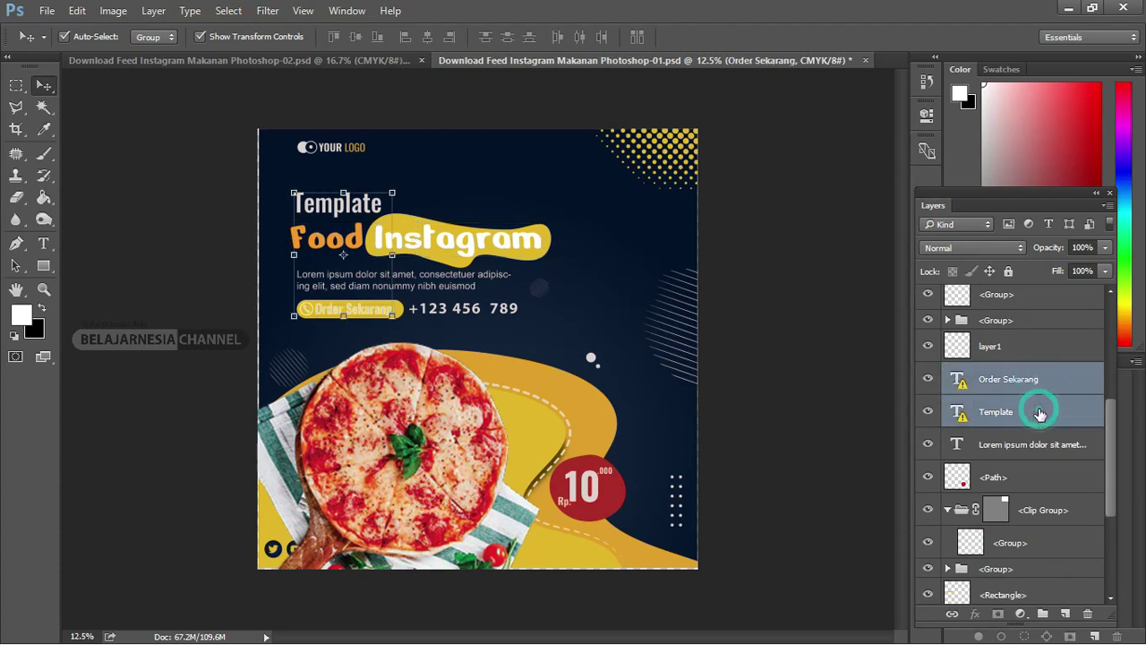
left_click(1060, 445, "shift")
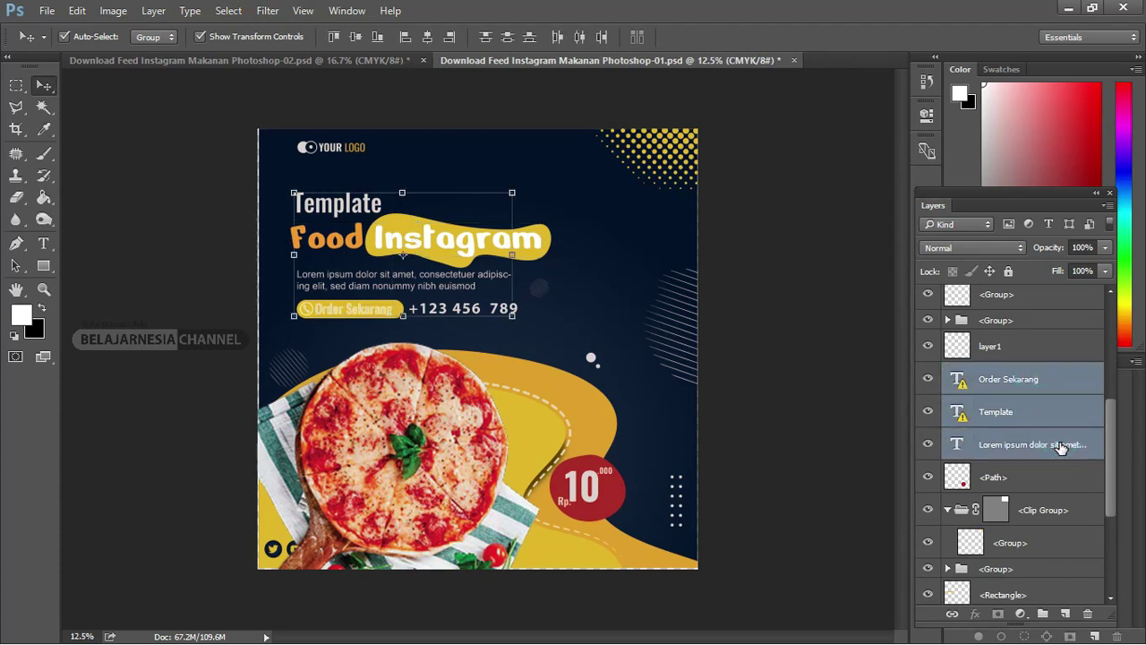
key("ctrl+shift+bracketright")
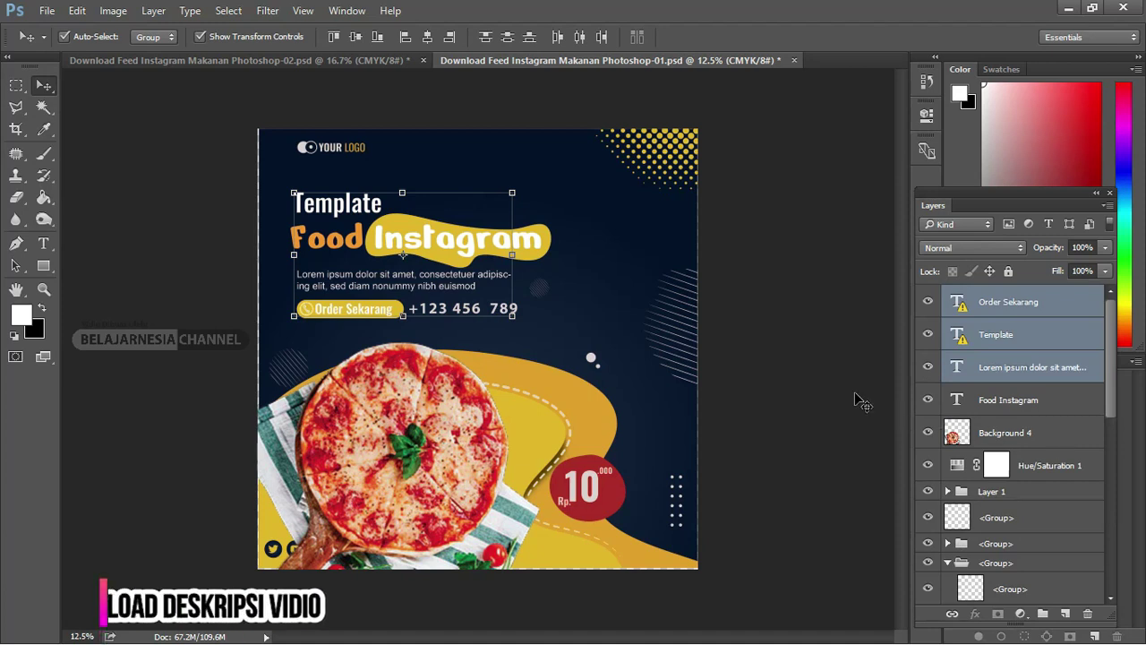
left_click(808, 309)
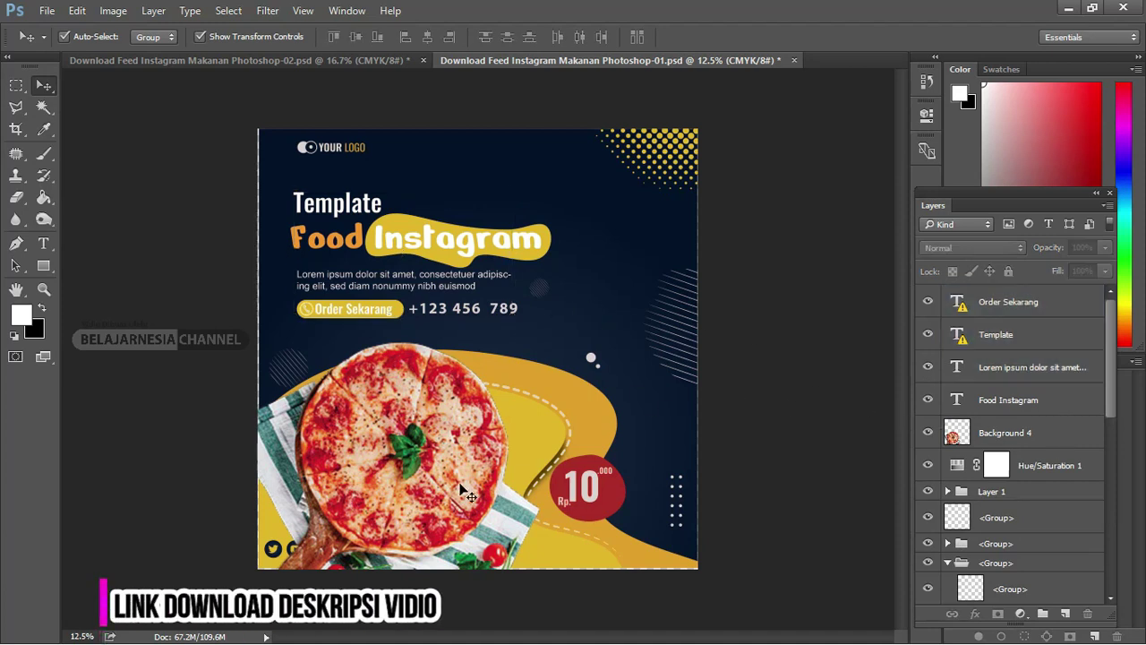
left_click(401, 466)
Bring the social media icons group to the top and keep the pizza in the yellow wave.
left_click_drag(403, 457, 528, 457)
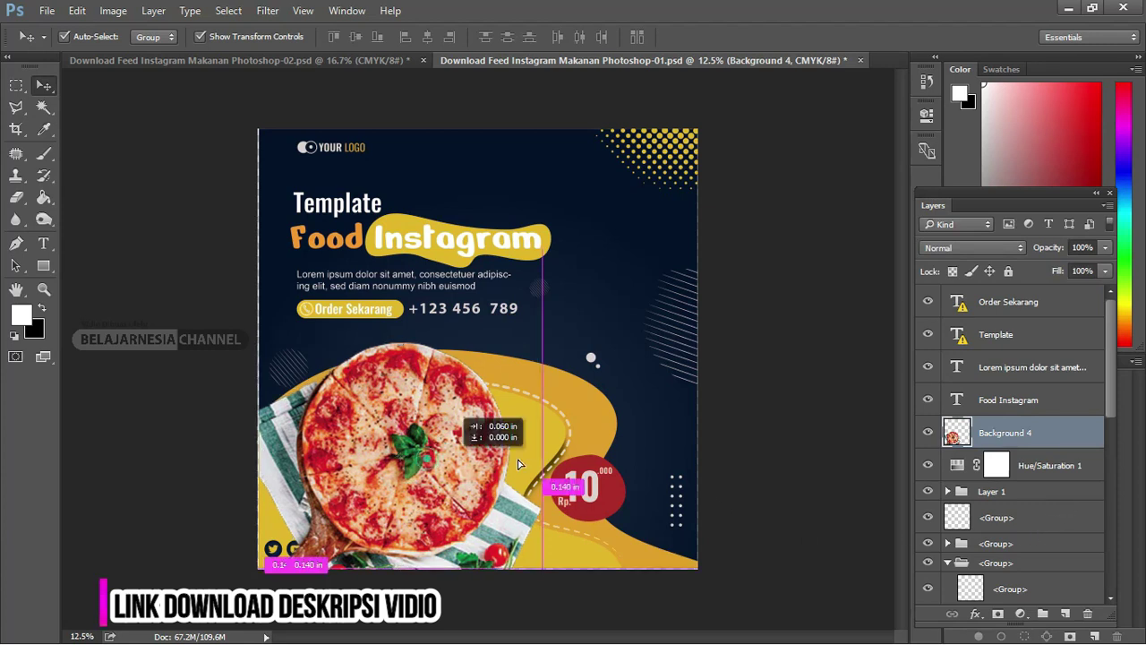
left_click(320, 549)
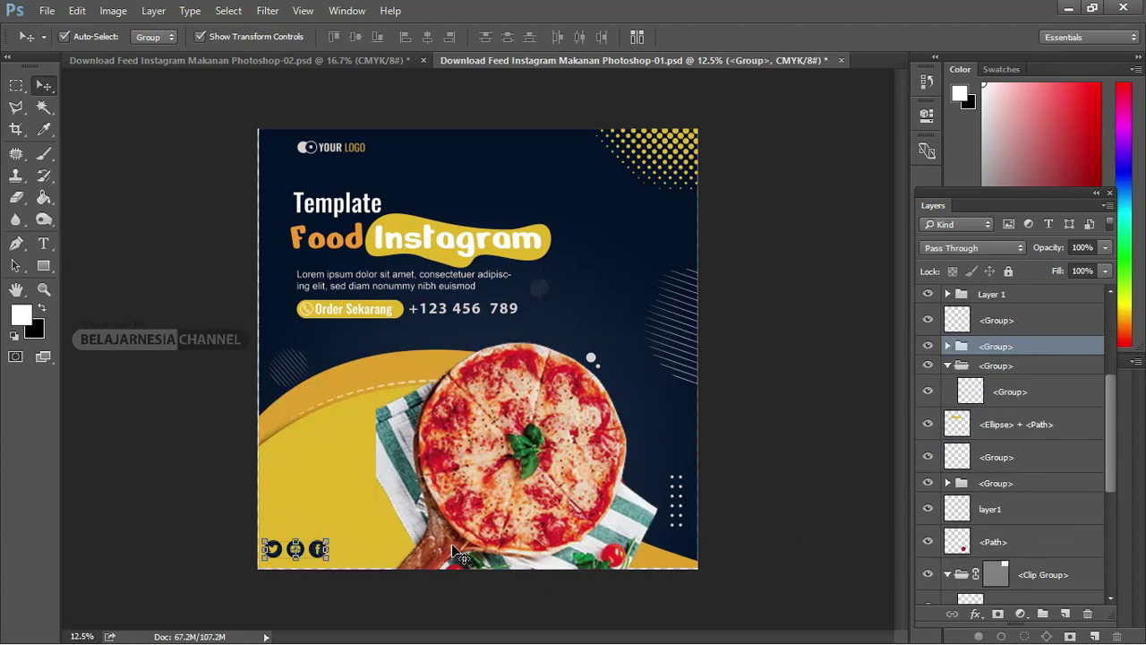
key("ctrl+shift+bracketright")
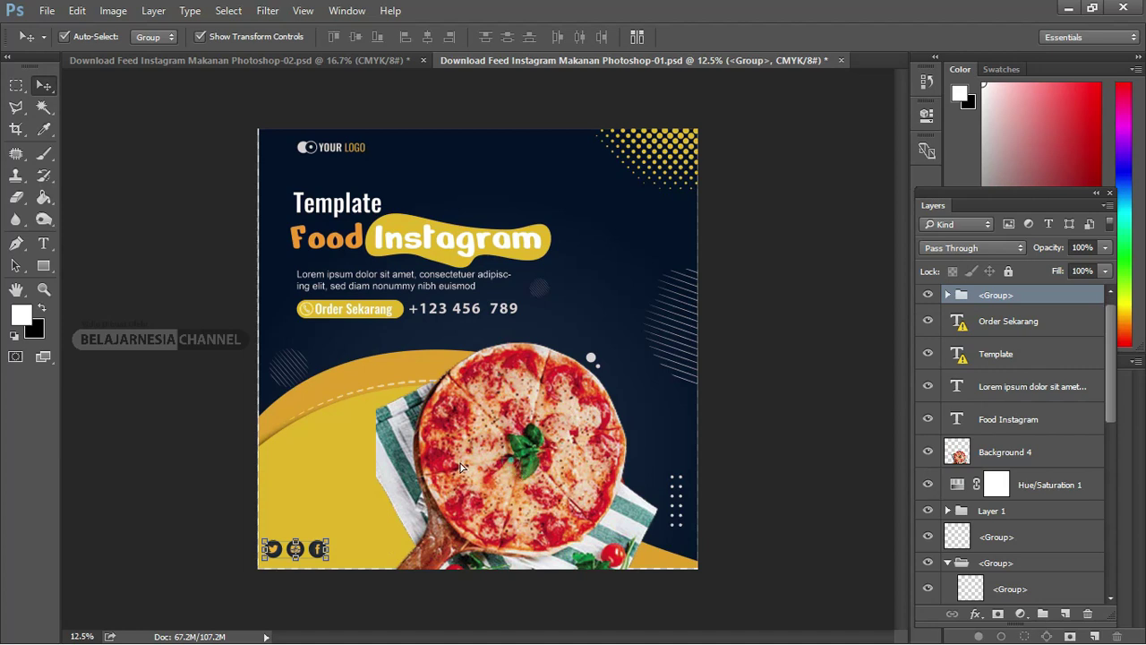
left_click_drag(500, 469, 402, 465)
left_click_drag(394, 465, 391, 464)
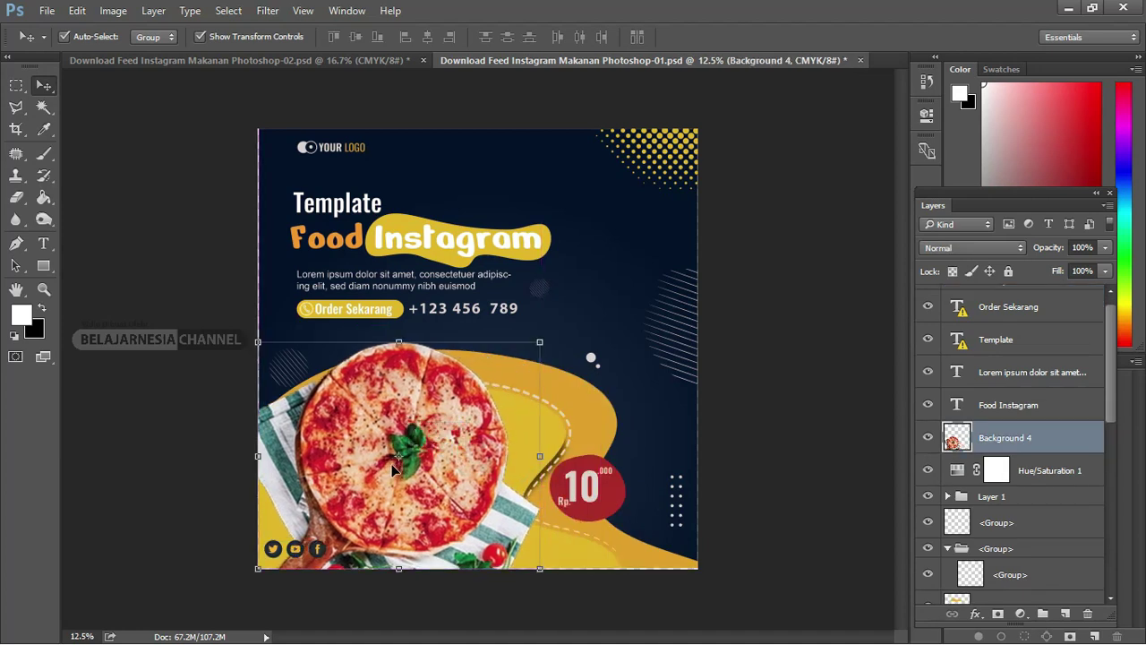
left_click(759, 448)
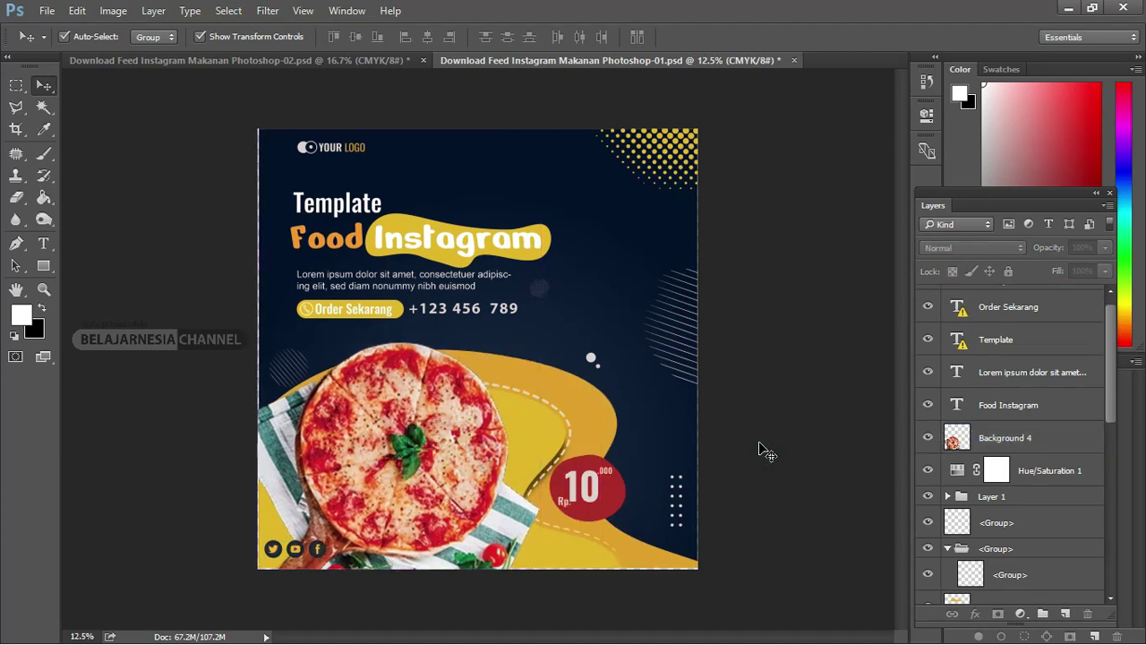